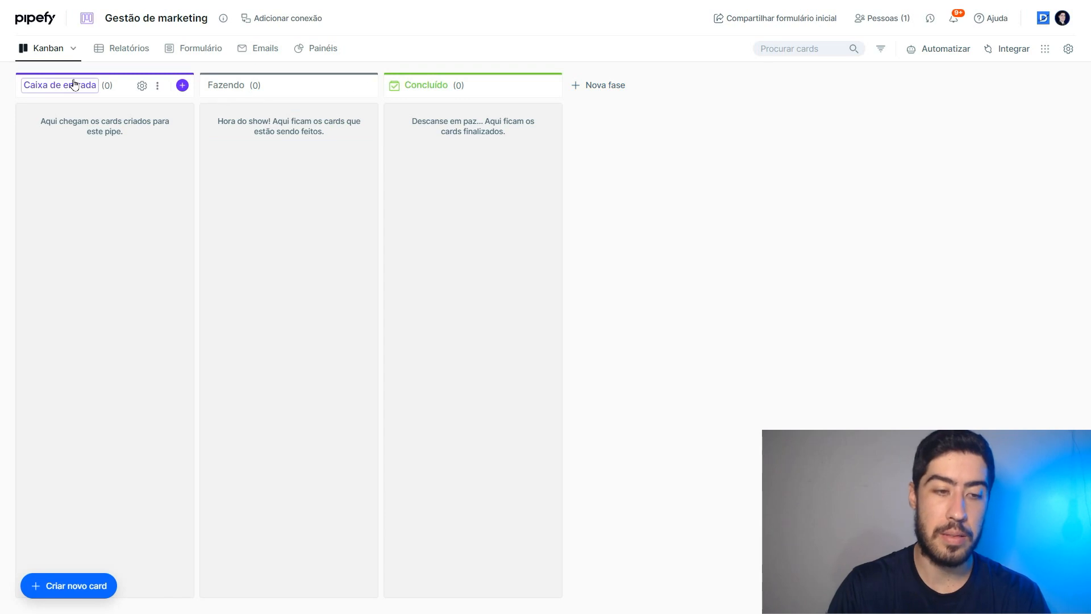
Review the names and colours of the first five phases of the marketing pipe, from 01. TRIAGEM to 05. DESIGNER
left_click(60, 88)
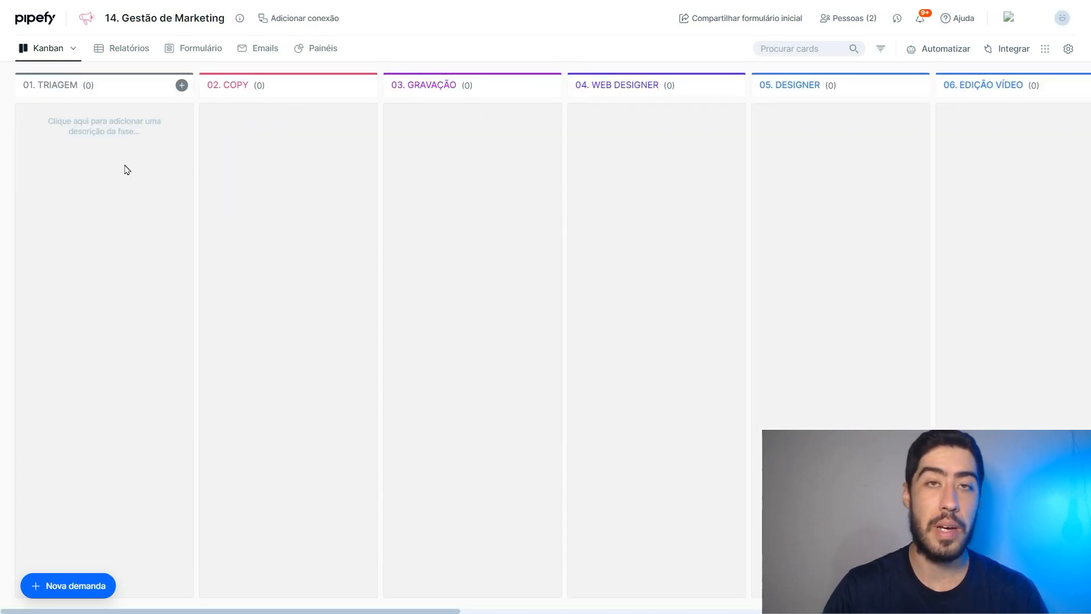
left_click(59, 88)
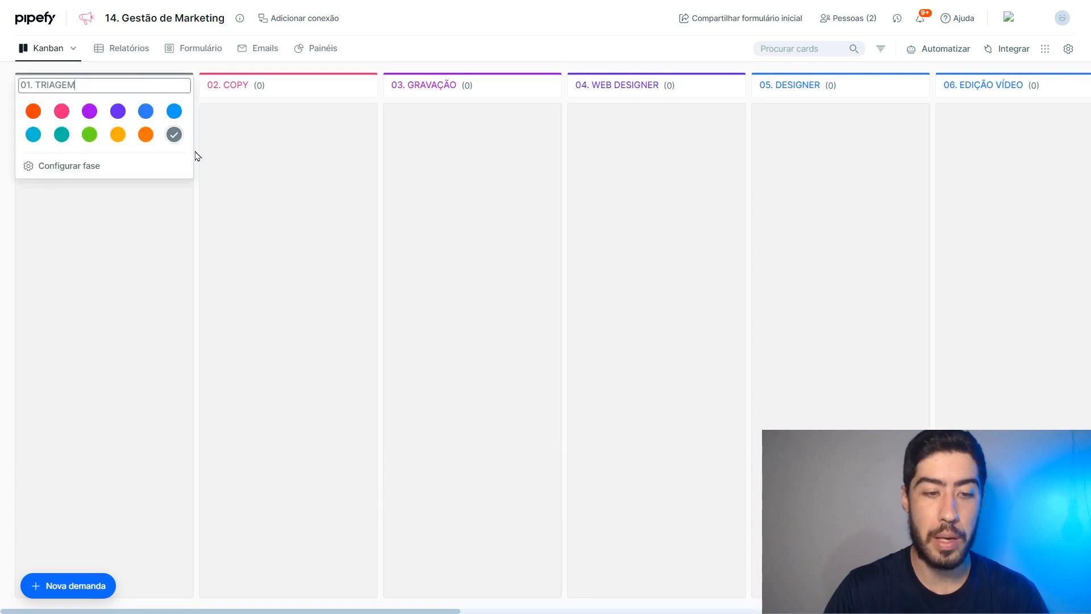
left_click(230, 88)
left_click(330, 243)
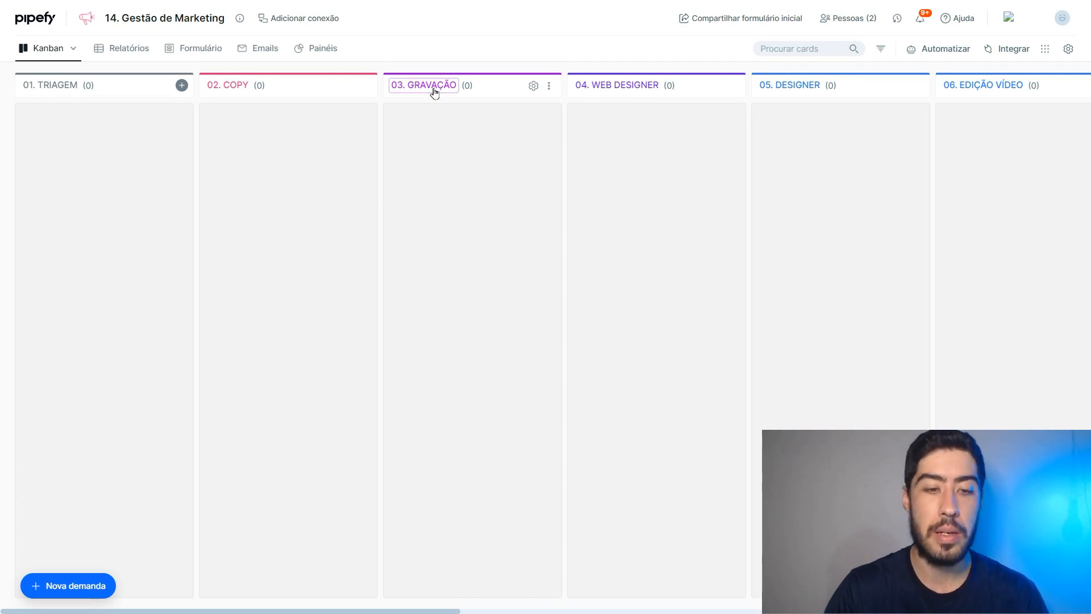
left_click(433, 86)
left_click(621, 91)
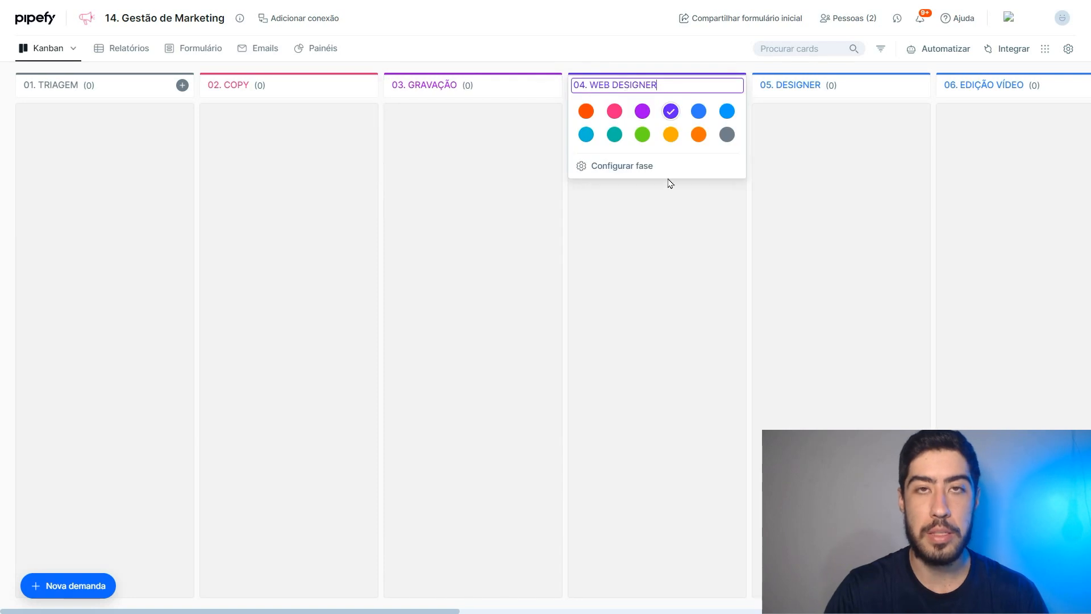
left_click(801, 90)
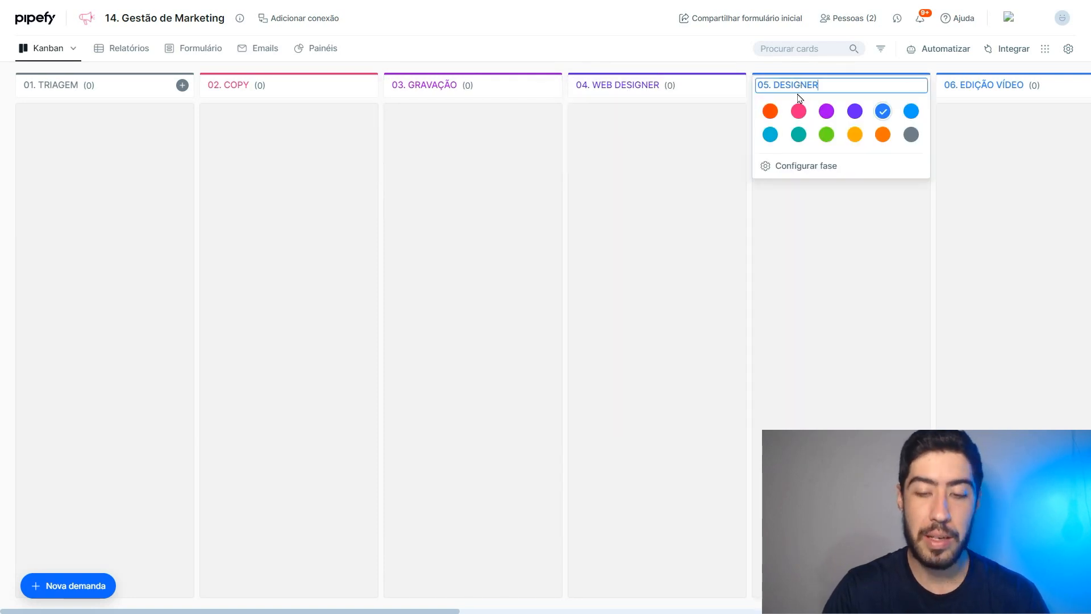
left_click(821, 238)
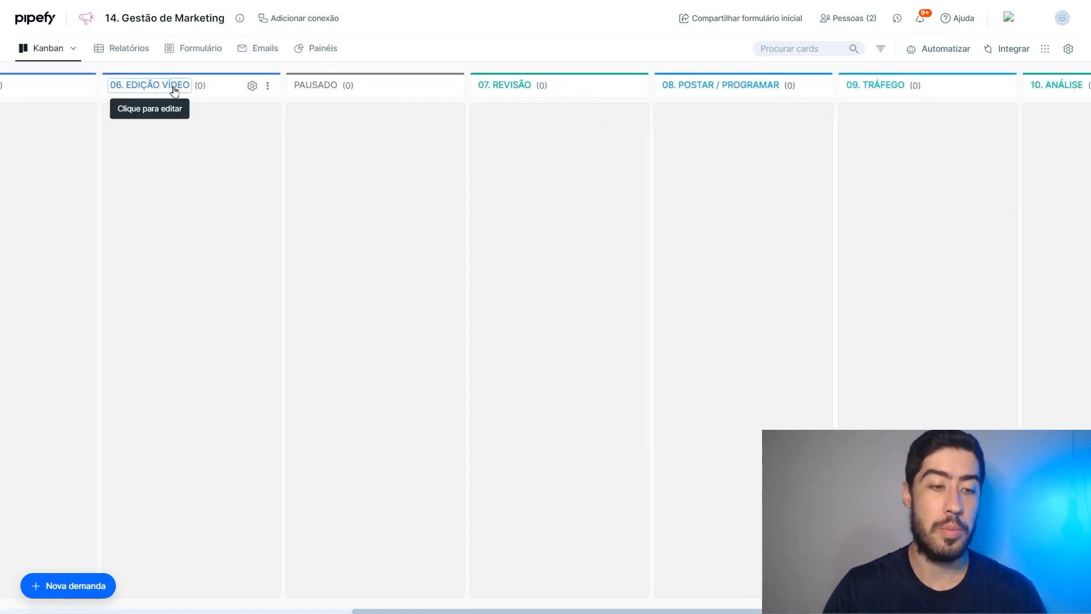
Review the names and colours of the remaining phases, from 06. EDIÇÃO VÍDEO and PAUSADO through to FEITO and NÃO FEITO
left_click(174, 90)
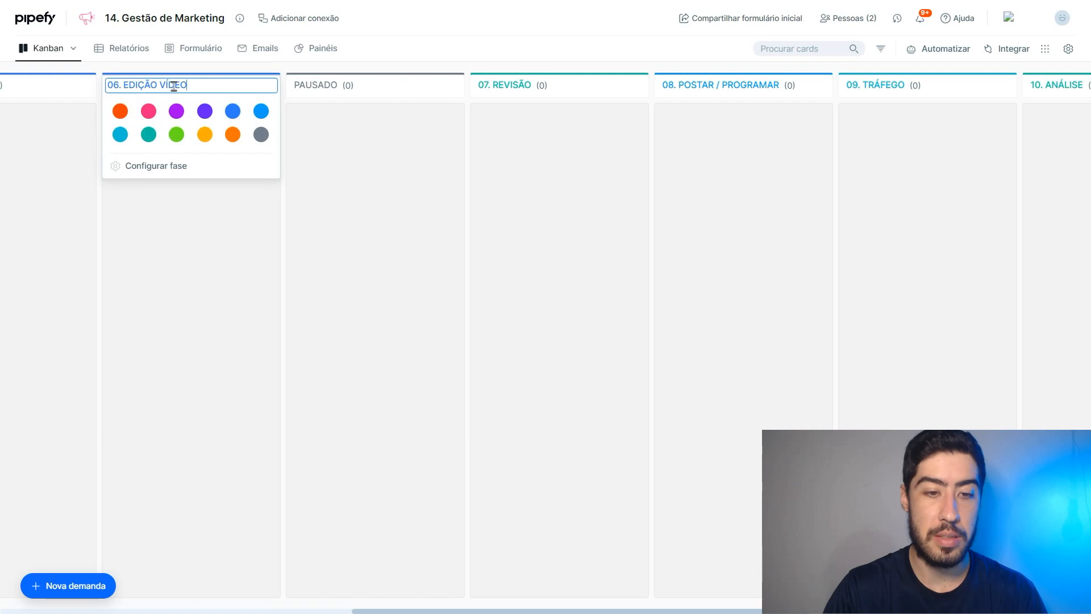
left_click(326, 91)
left_click(503, 88)
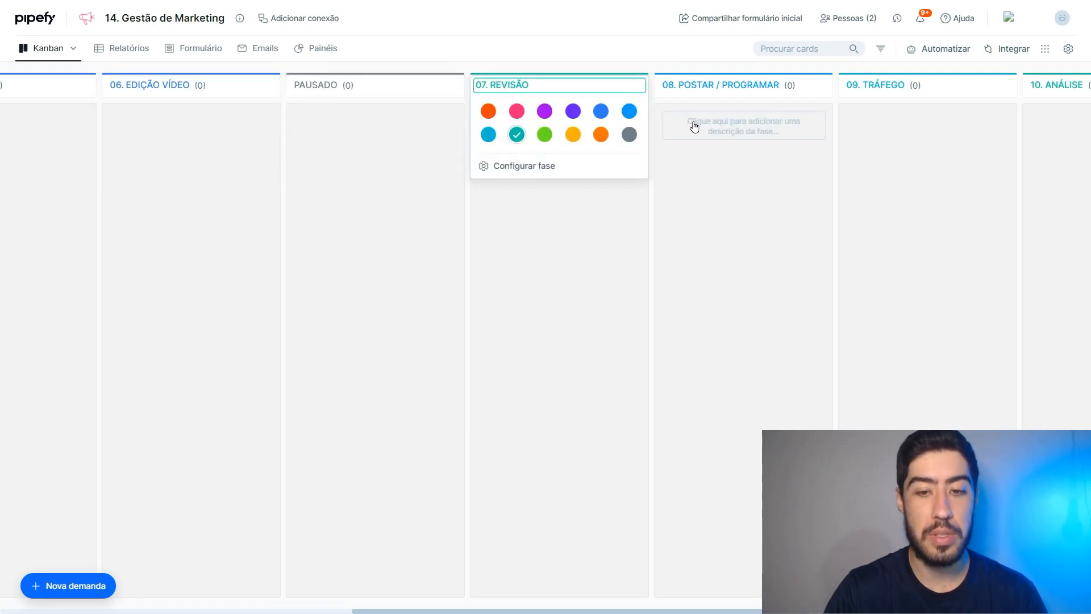
left_click(709, 85)
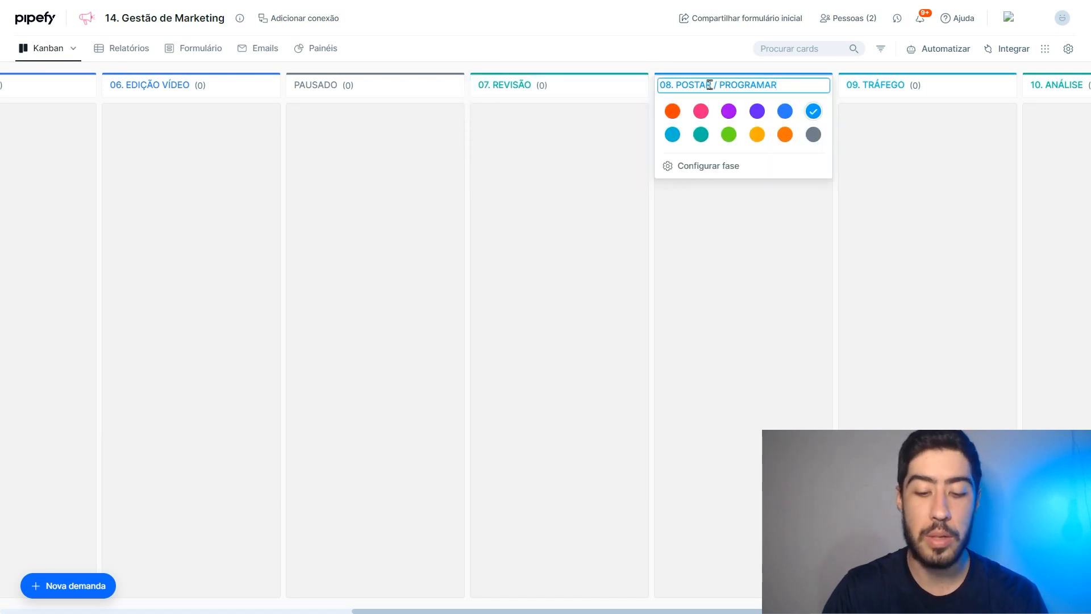
left_click(870, 90)
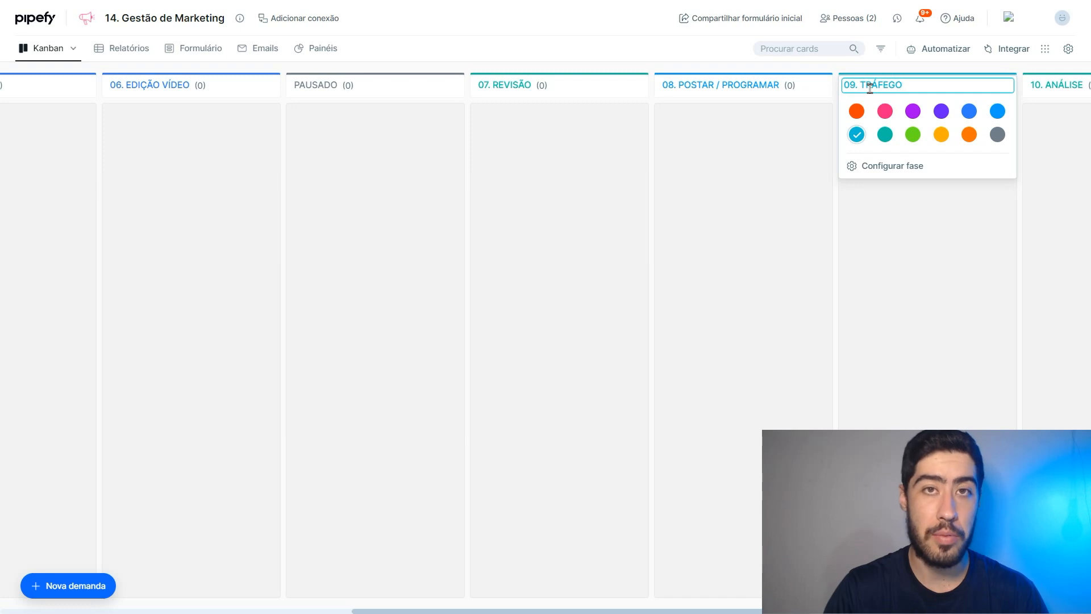
scroll(397, 89, "right", 10)
left_click(397, 86)
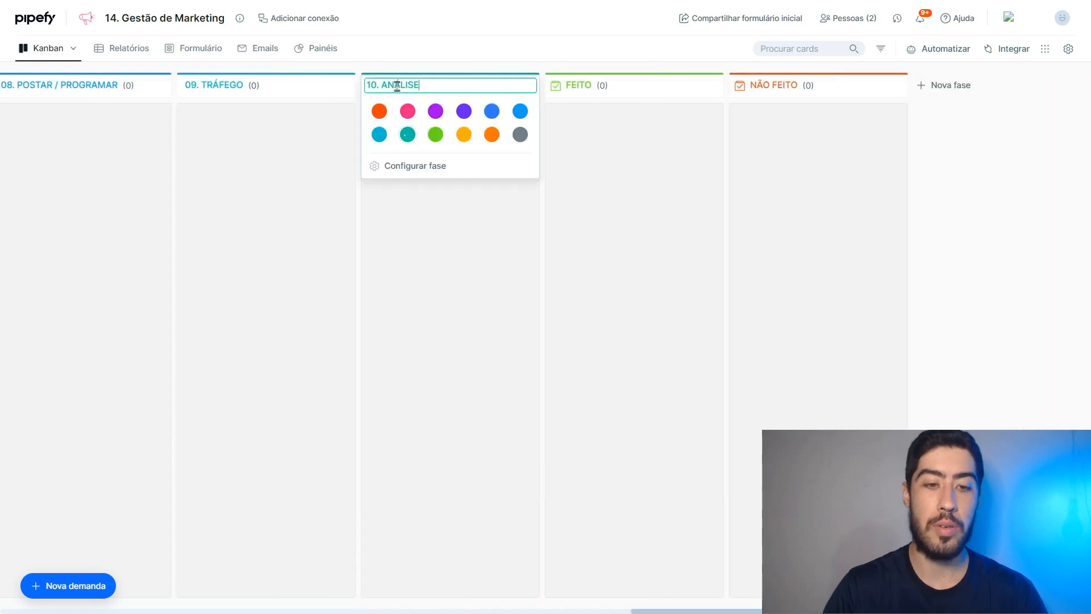
left_click(465, 221)
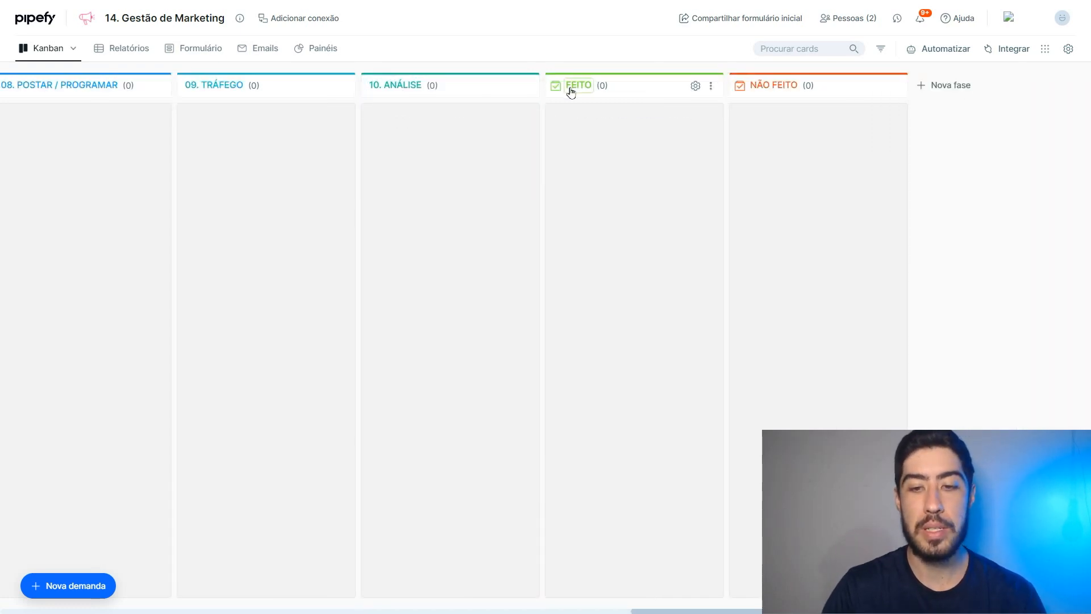
left_click(571, 91)
left_click(764, 84)
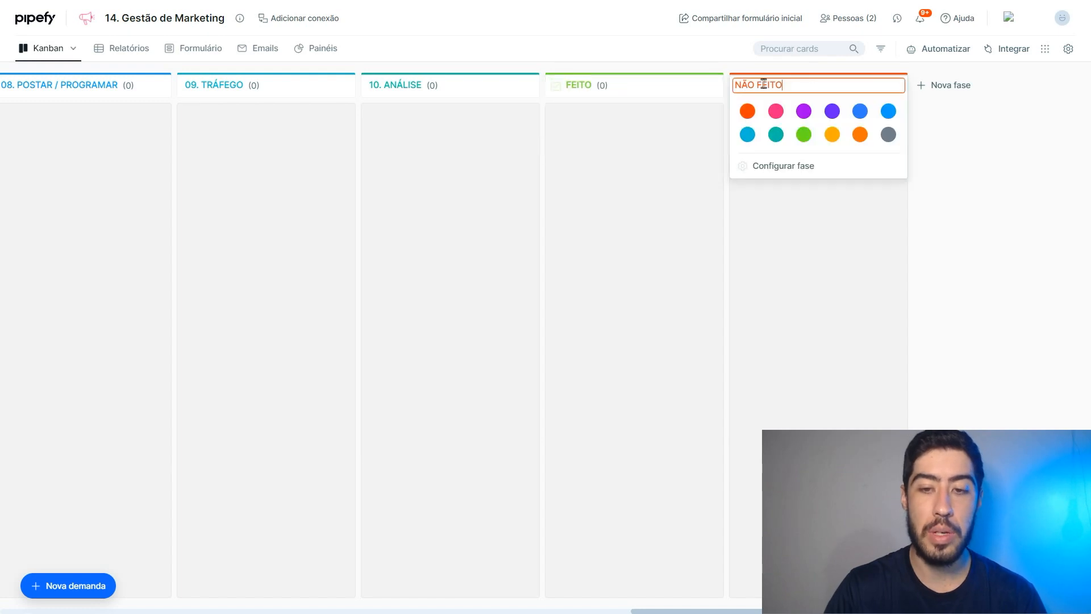
left_click(792, 240)
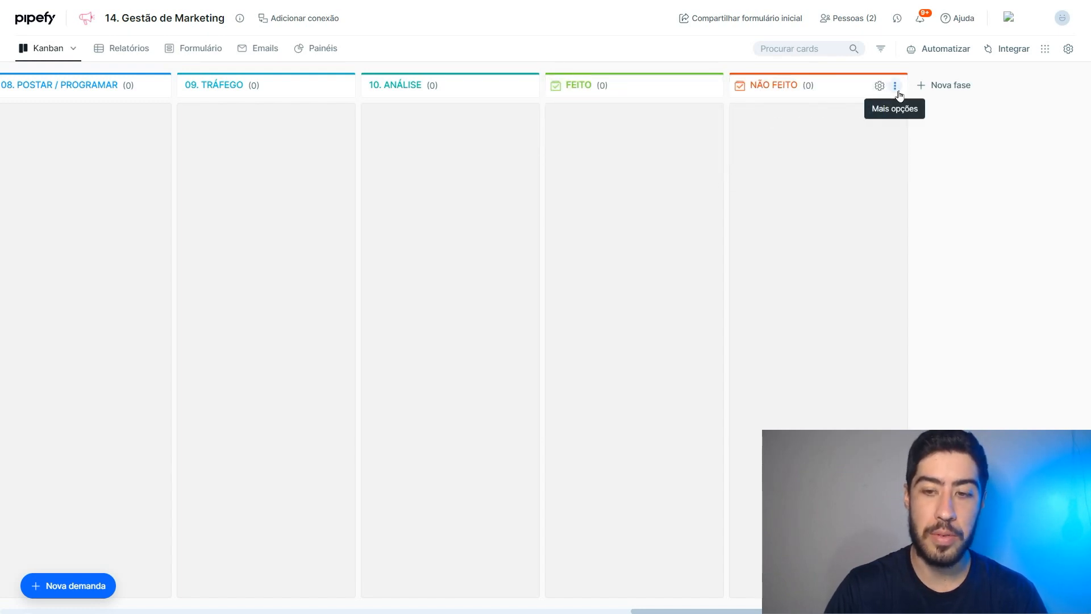
left_click(938, 85)
left_click(435, 311)
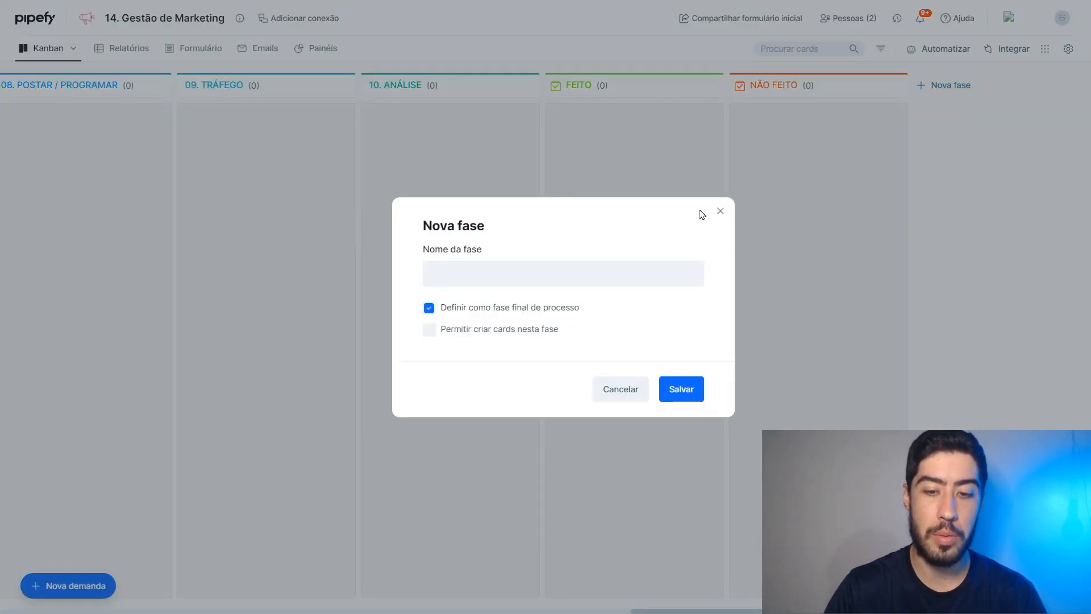
left_click(720, 210)
left_click(895, 86)
mouse_move(867, 259)
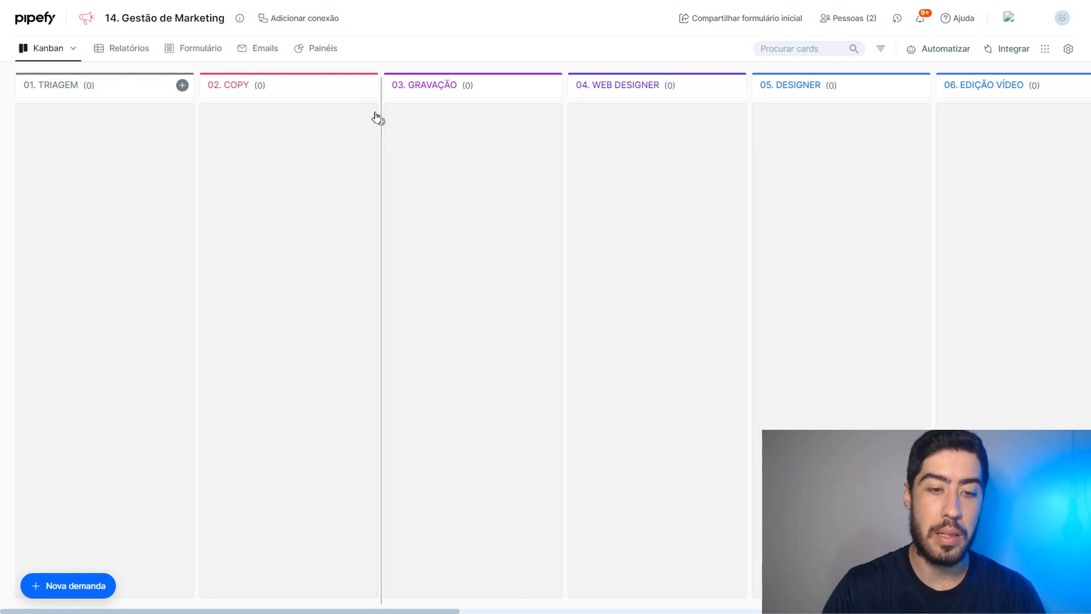
Allow cards to be created directly in the phases 02. COPY and 03. GRAVAÇÃO
left_click(364, 90)
mouse_move(333, 255)
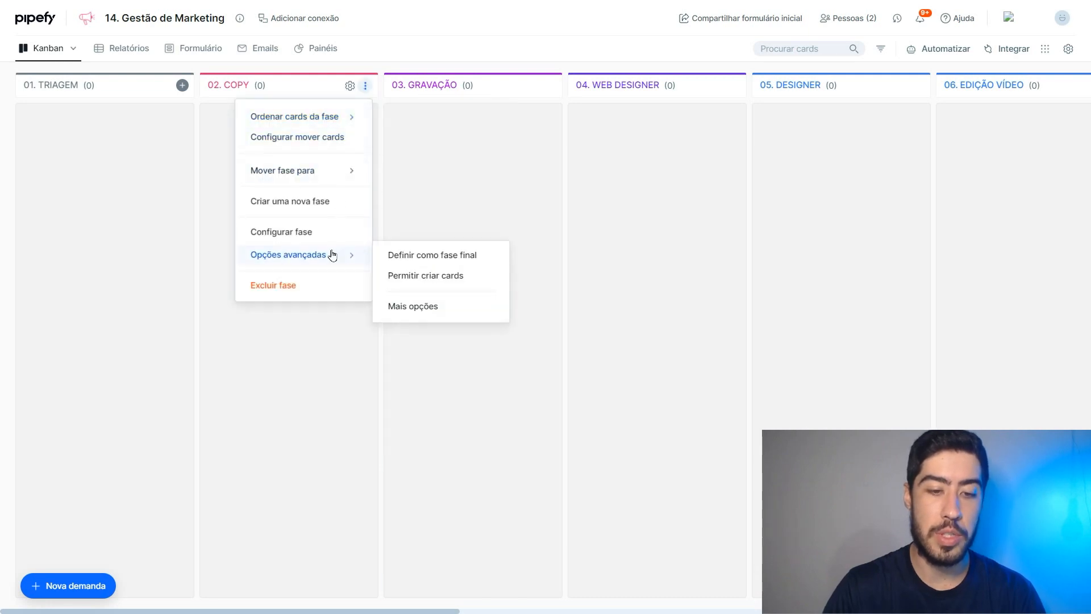
left_click(440, 278)
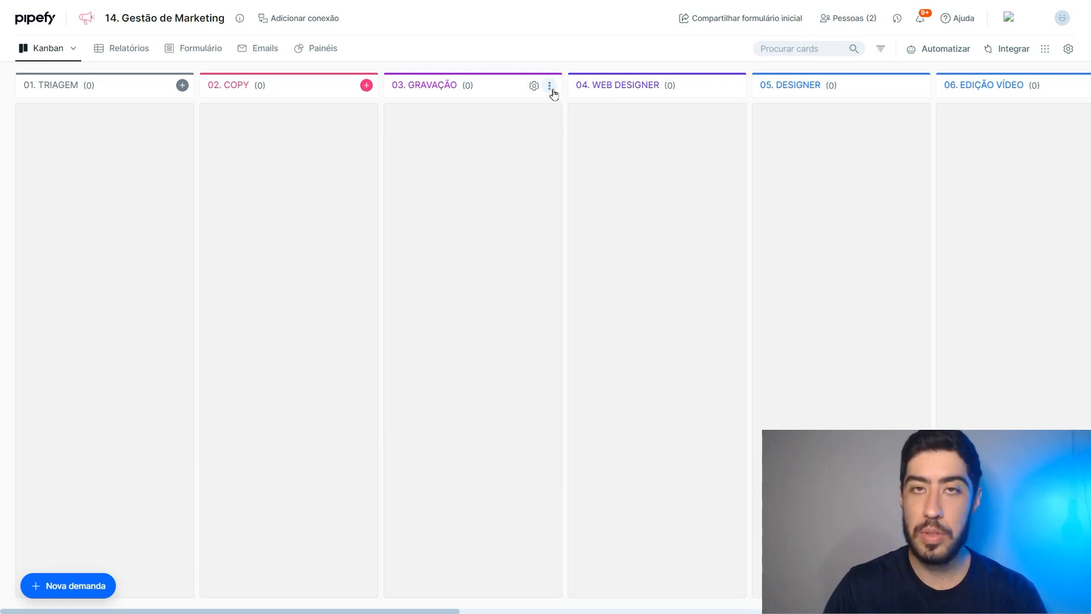
left_click(550, 85)
mouse_move(514, 255)
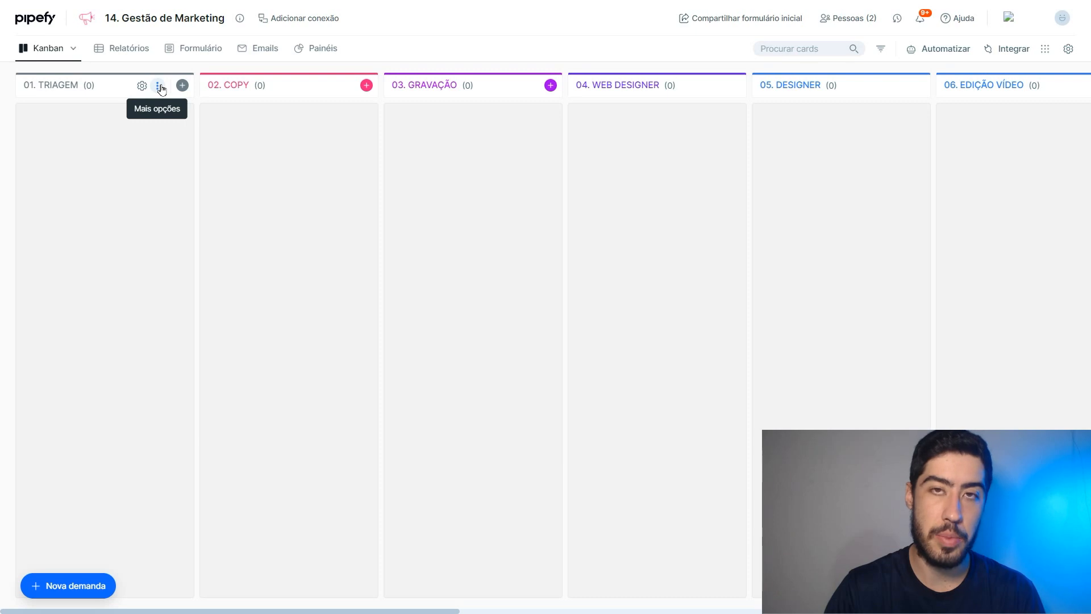
Look at the card sorting options of the phases 01. TRIAGEM and 02. COPY
left_click(159, 87)
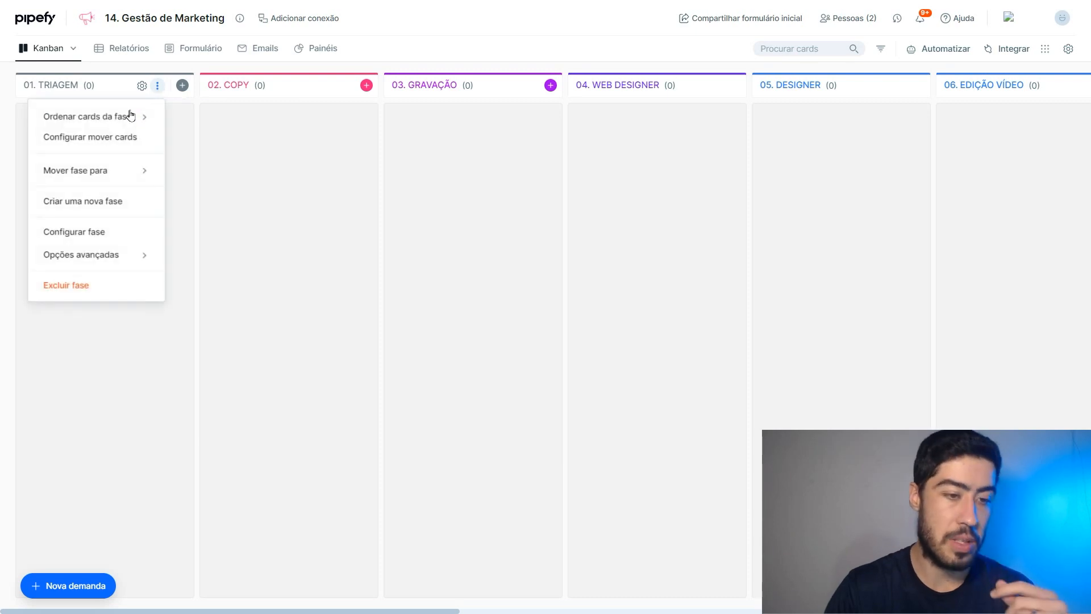
mouse_move(122, 120)
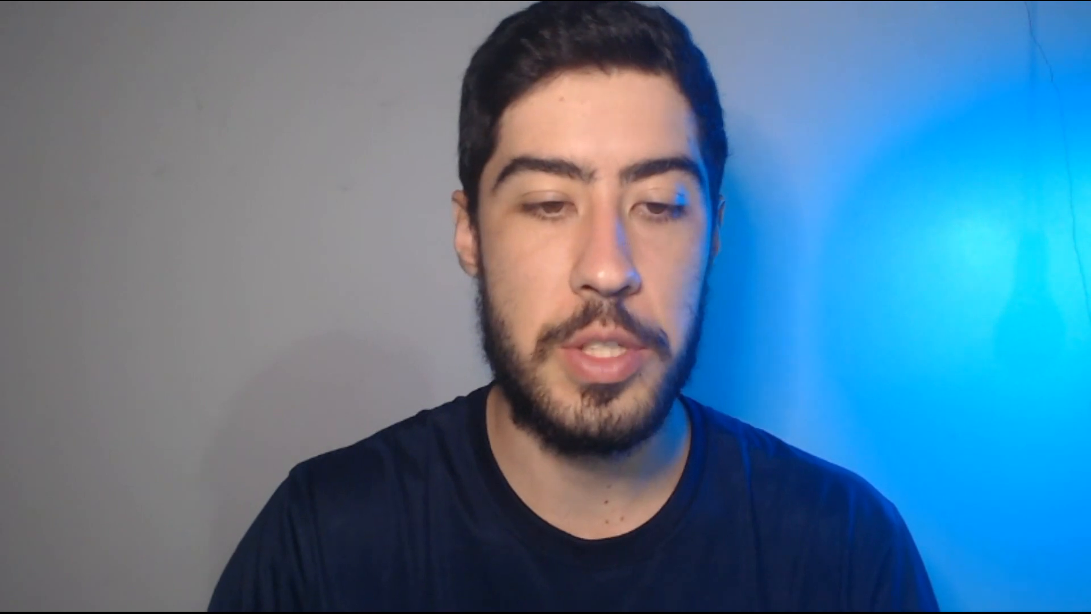
left_click(341, 85)
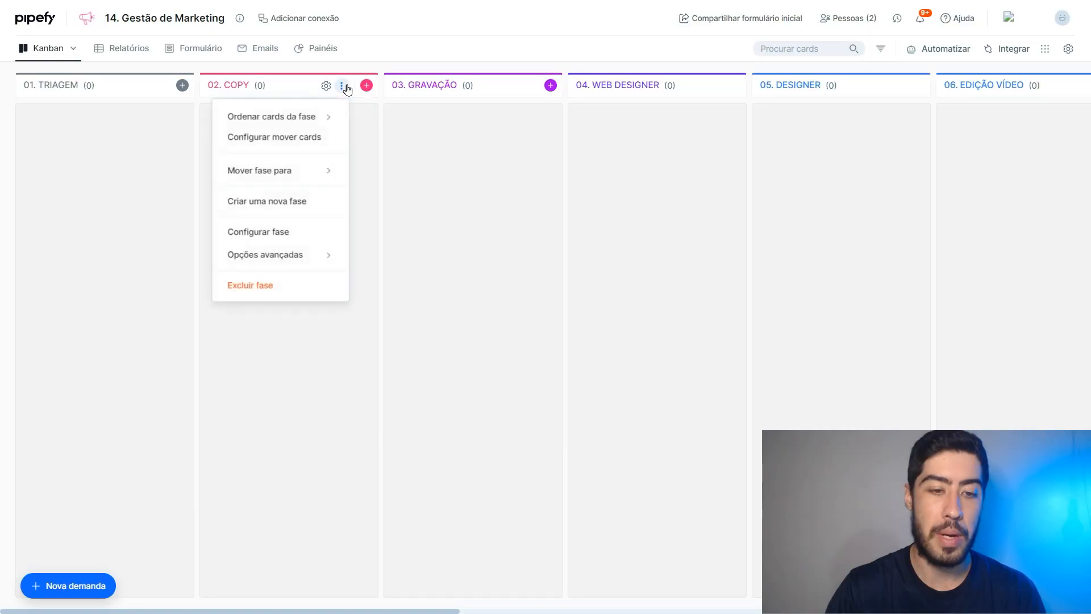
mouse_move(319, 119)
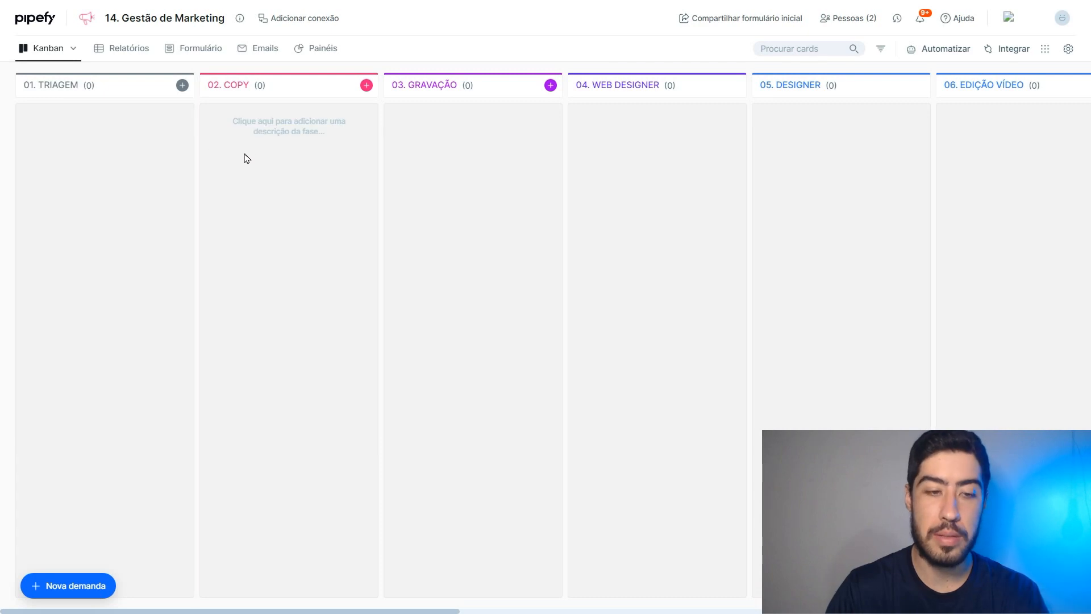
Save the card movement rules of 01. TRIAGEM with moves allowed to the phases 02. COPY through 06. EDIÇÃO VÍDEO
left_click(157, 85)
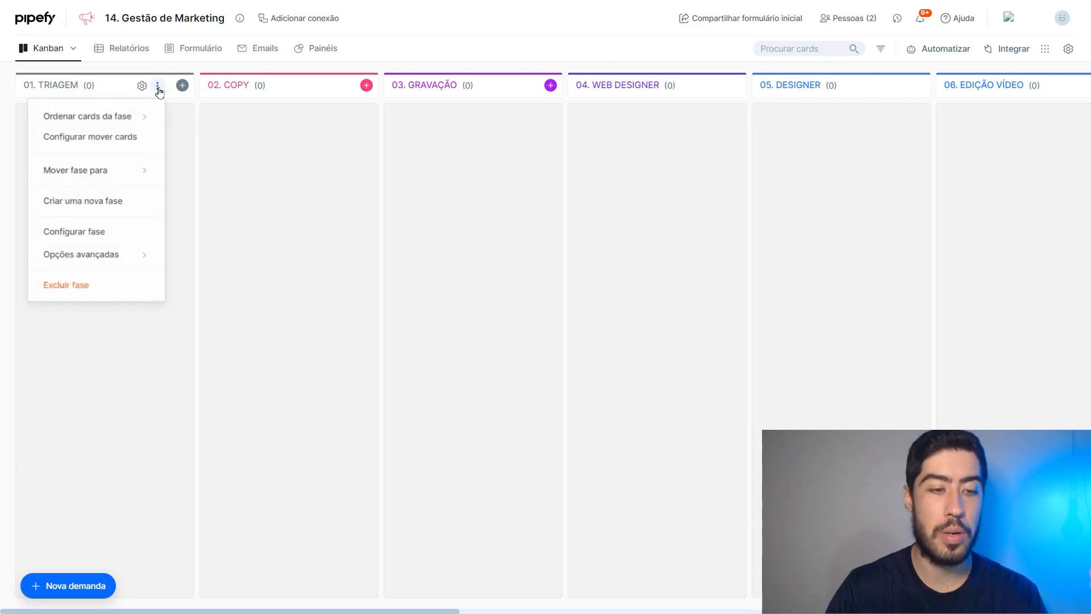
left_click(100, 144)
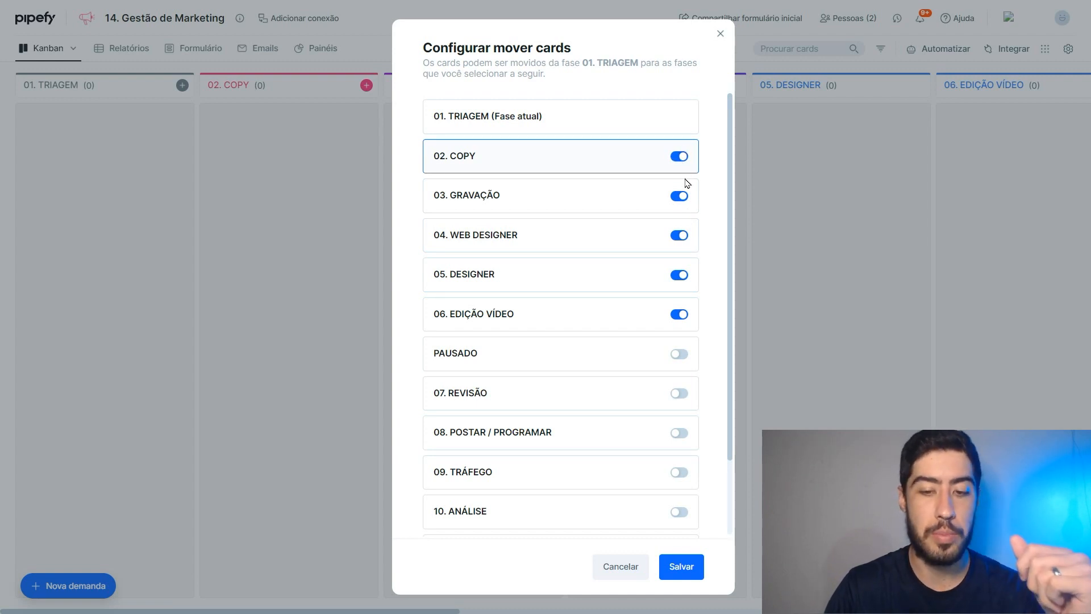
left_click(681, 567)
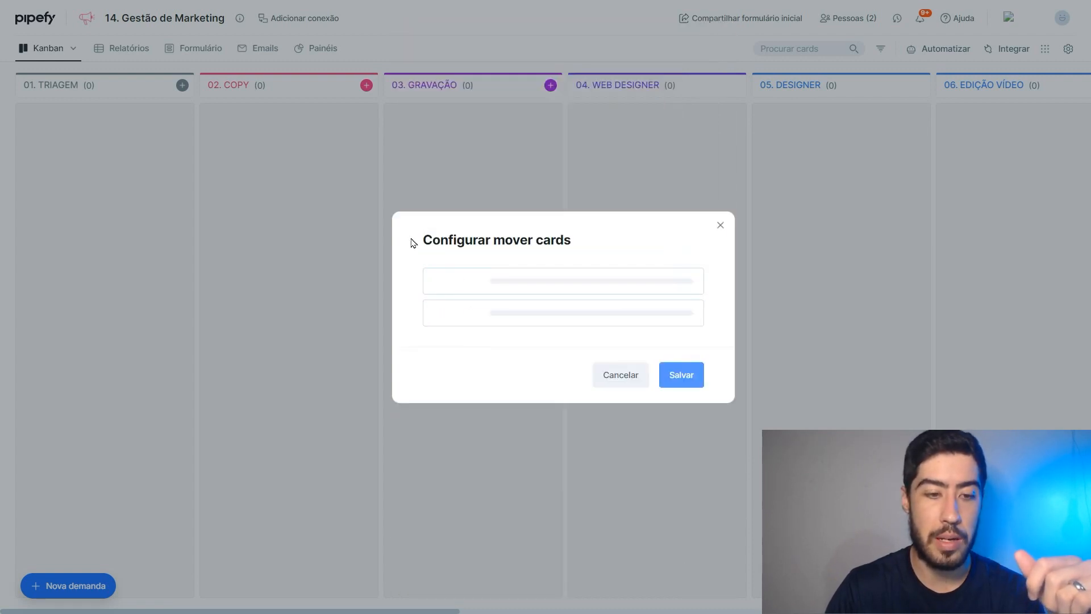
Check which phases cards can be moved to from 02. COPY
left_click(341, 85)
left_click(309, 137)
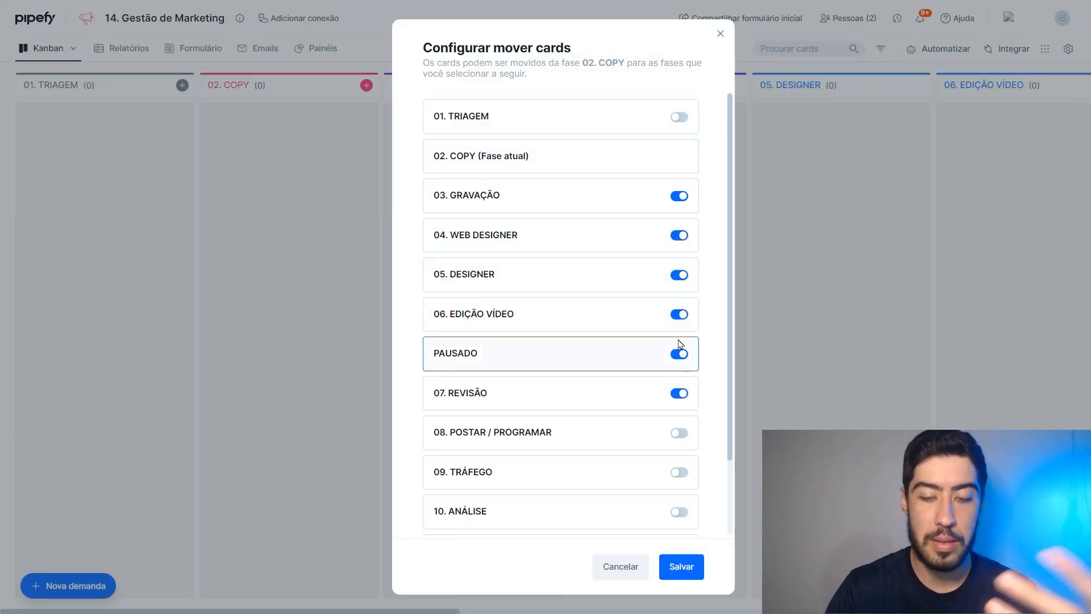
scroll(679, 341, "down", 3)
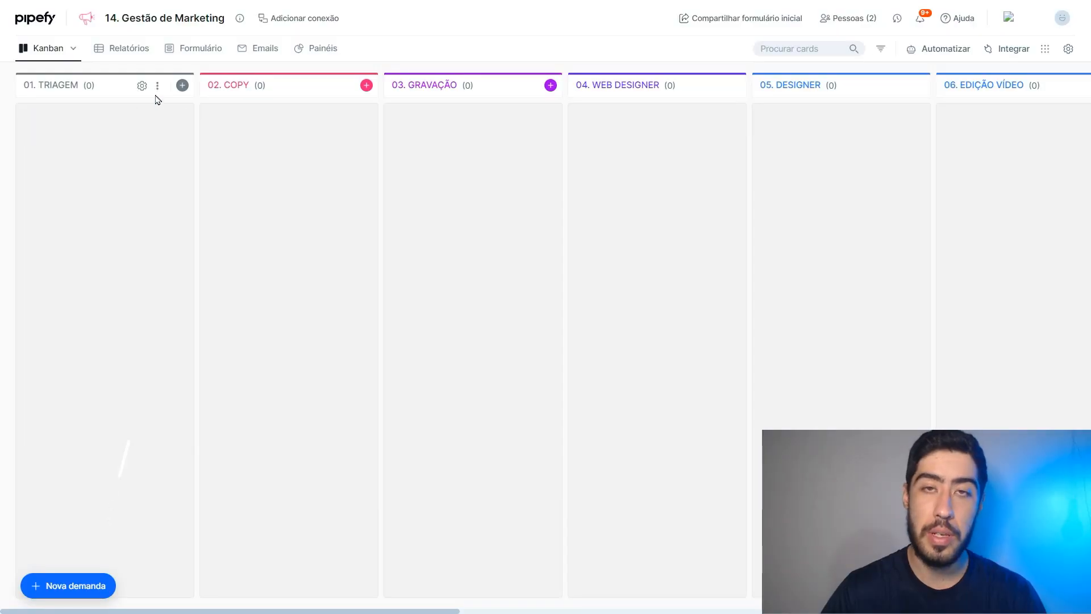
Set the late alert of the 01. TRIAGEM phase to 2 dias and save its advanced options
left_click(142, 86)
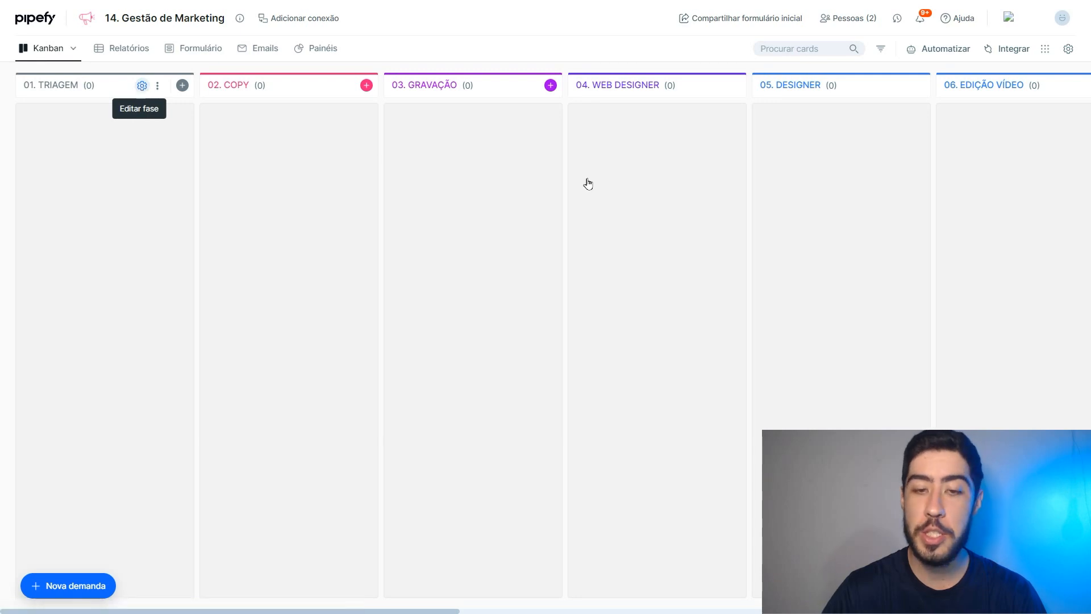
left_click(966, 101)
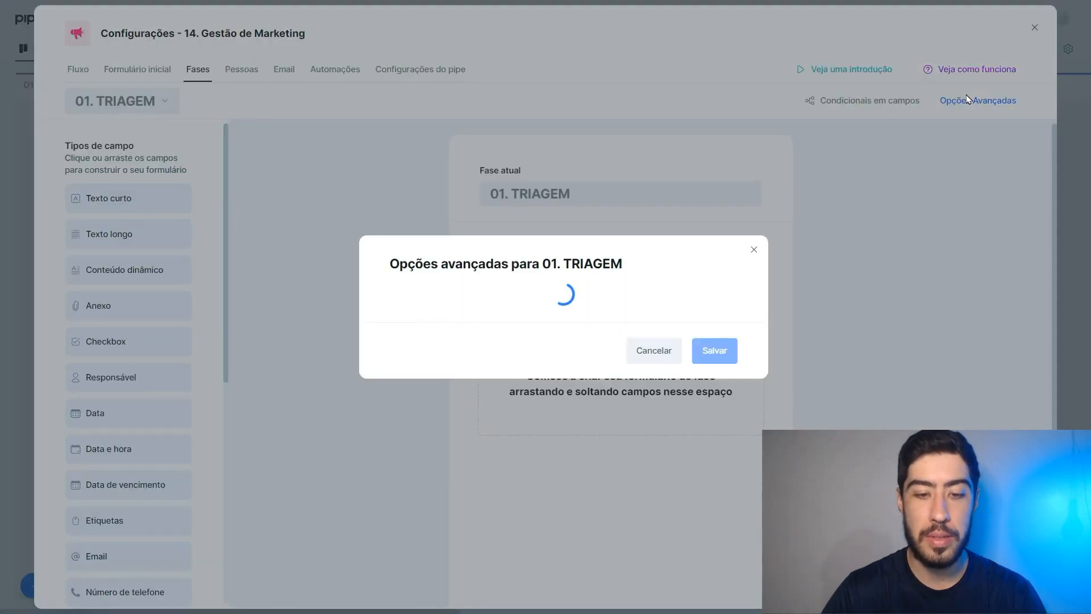
left_click(497, 183)
scroll(545, 298, "down", 2)
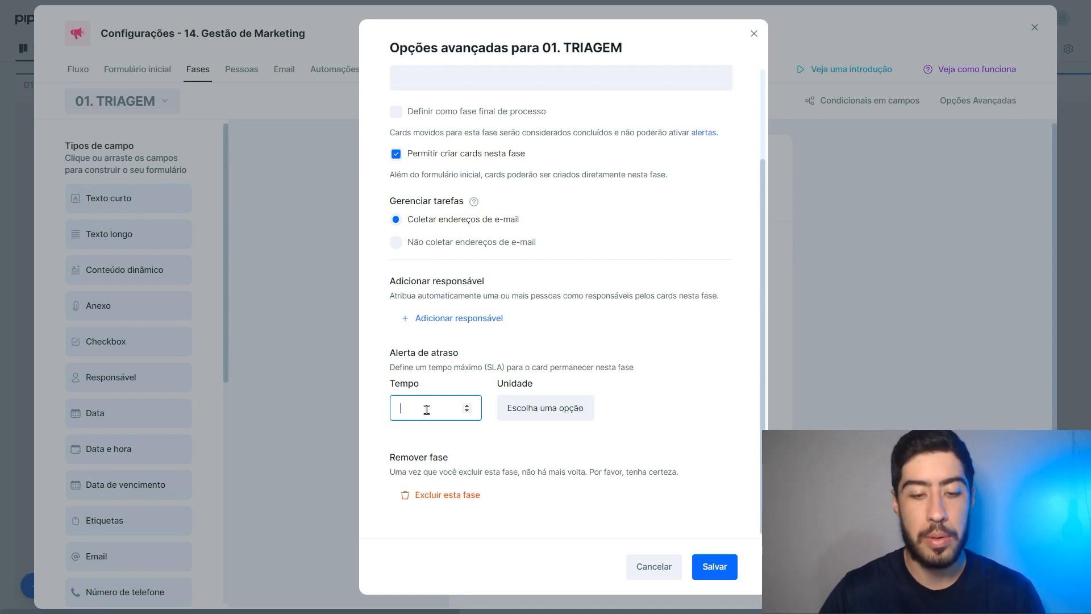
left_click(542, 412)
left_click(512, 455)
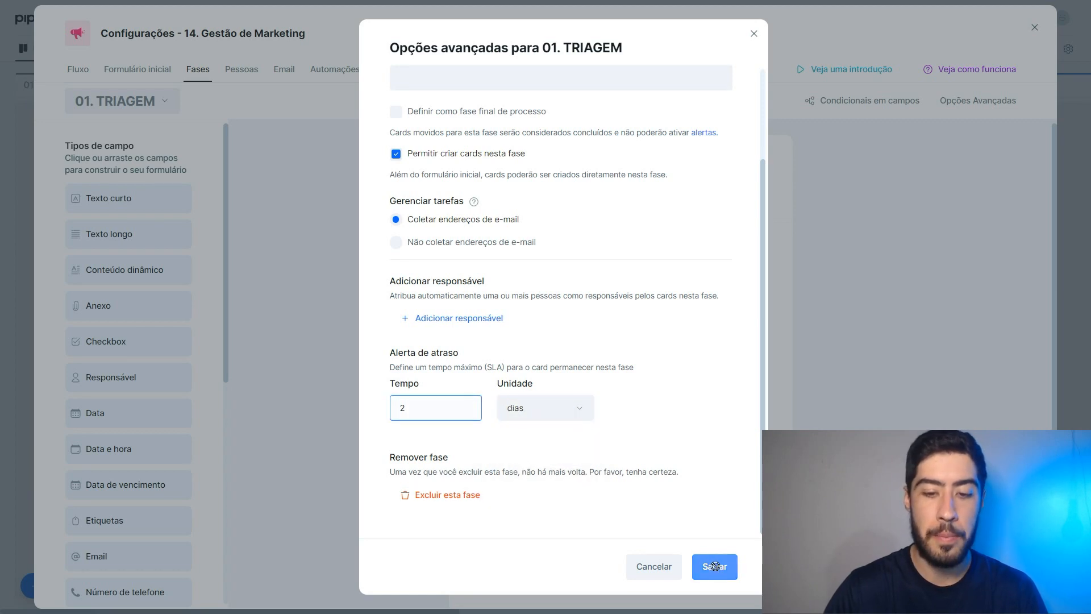
left_click(714, 567)
Set the late alert of the 02. COPY phase to 2 dias in its advanced options
left_click(145, 109)
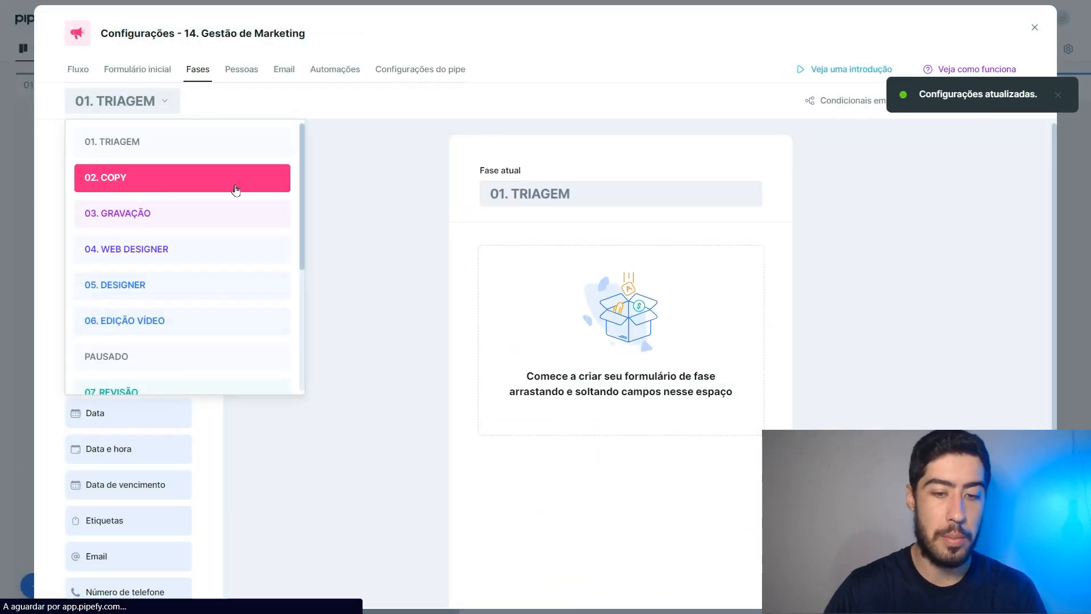
left_click(173, 187)
left_click(969, 106)
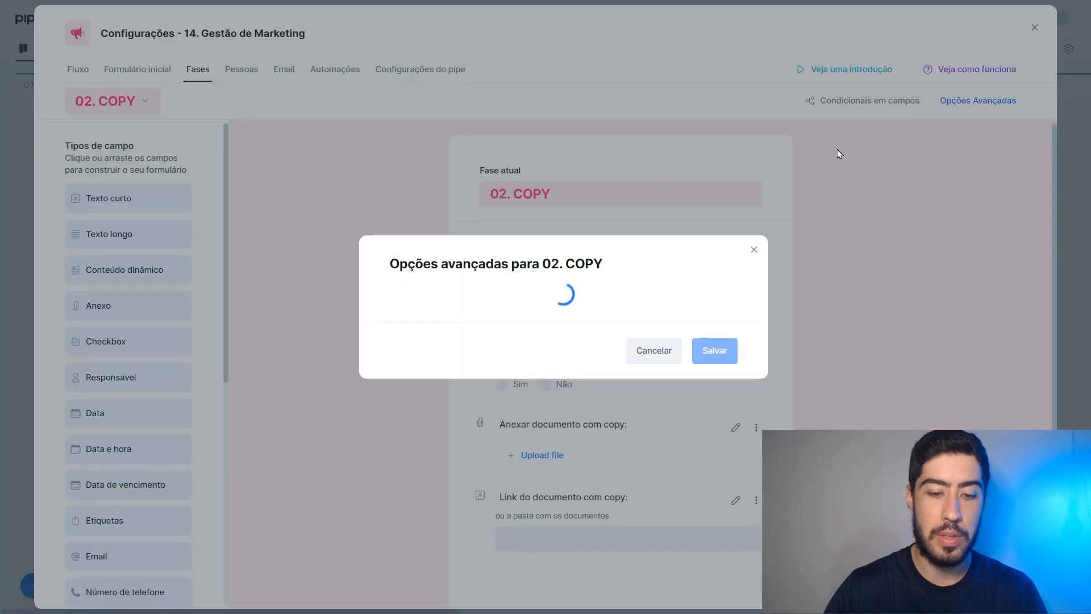
scroll(437, 406, "down", 3)
left_click(437, 406)
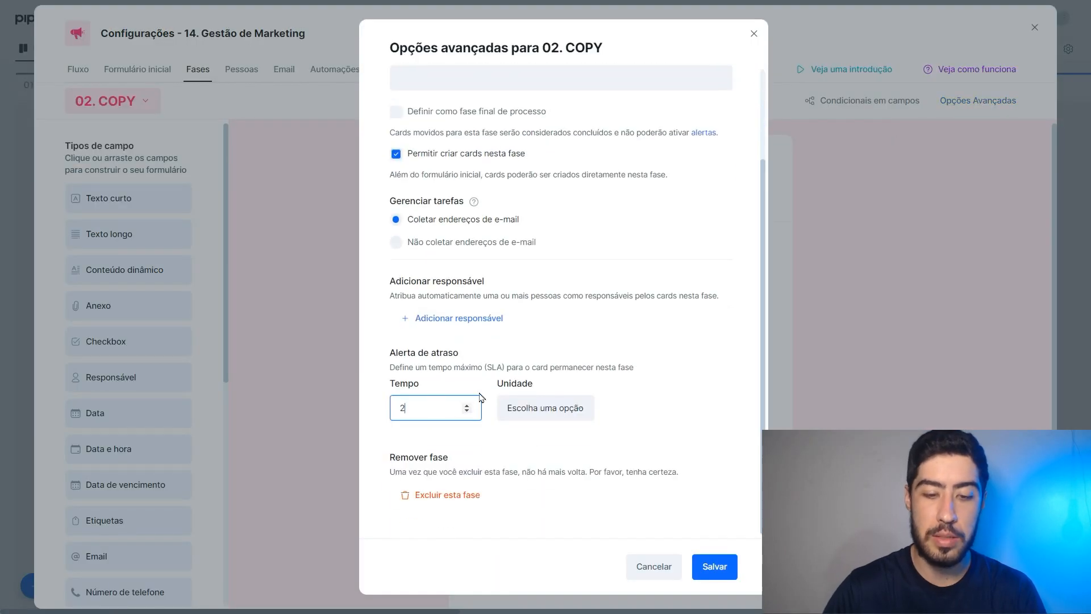
left_click(540, 408)
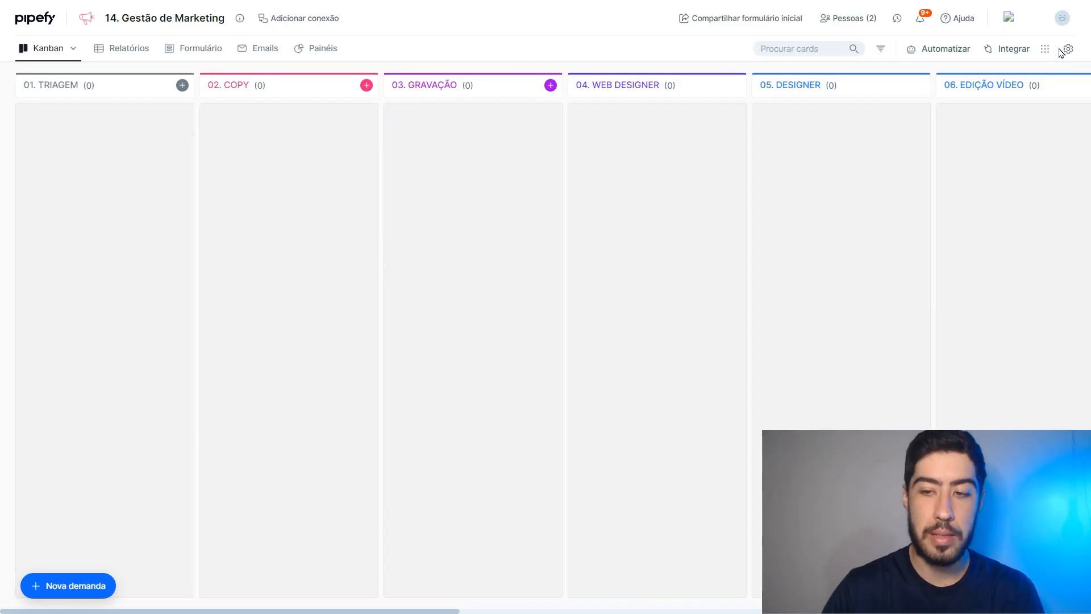
Set the expired-card alert of the whole pipe to 20 dias in the pipe settings, and close the settings
left_click(1069, 50)
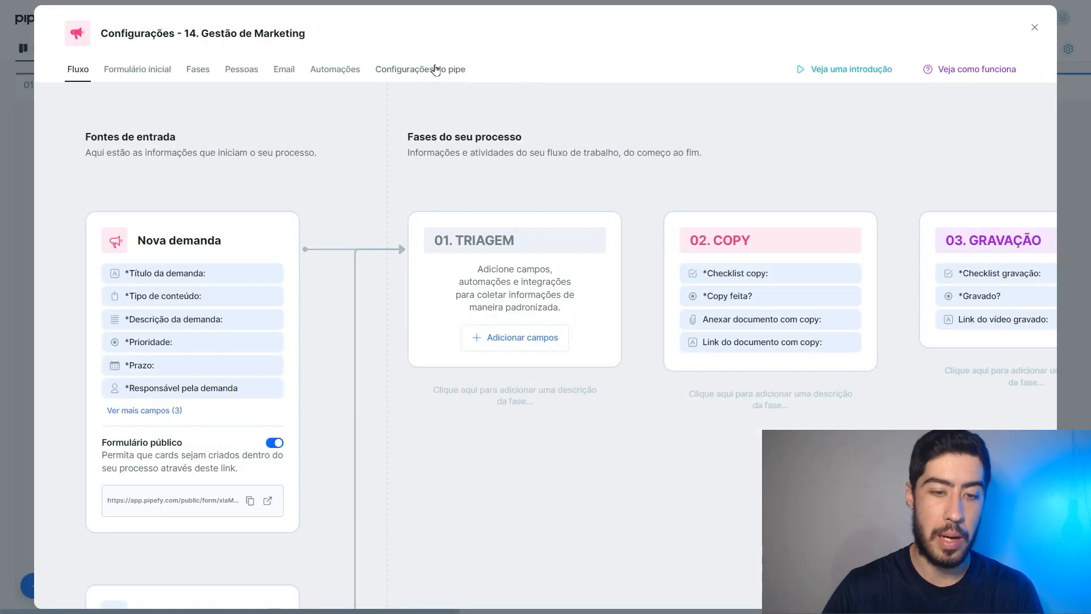
left_click(432, 69)
scroll(601, 226, "down", 5)
left_click(334, 244)
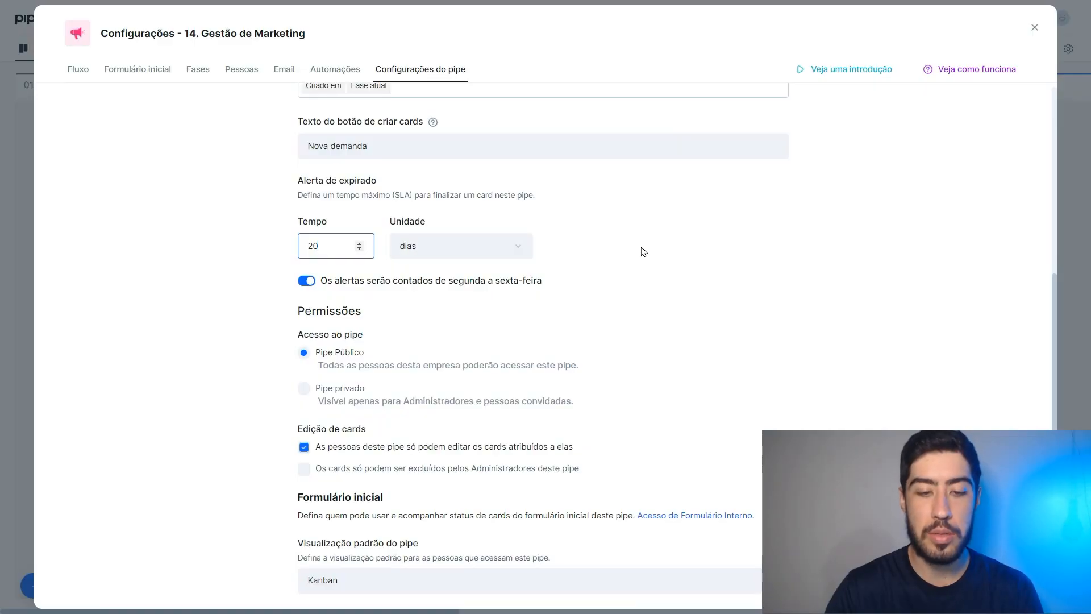
left_click(571, 250)
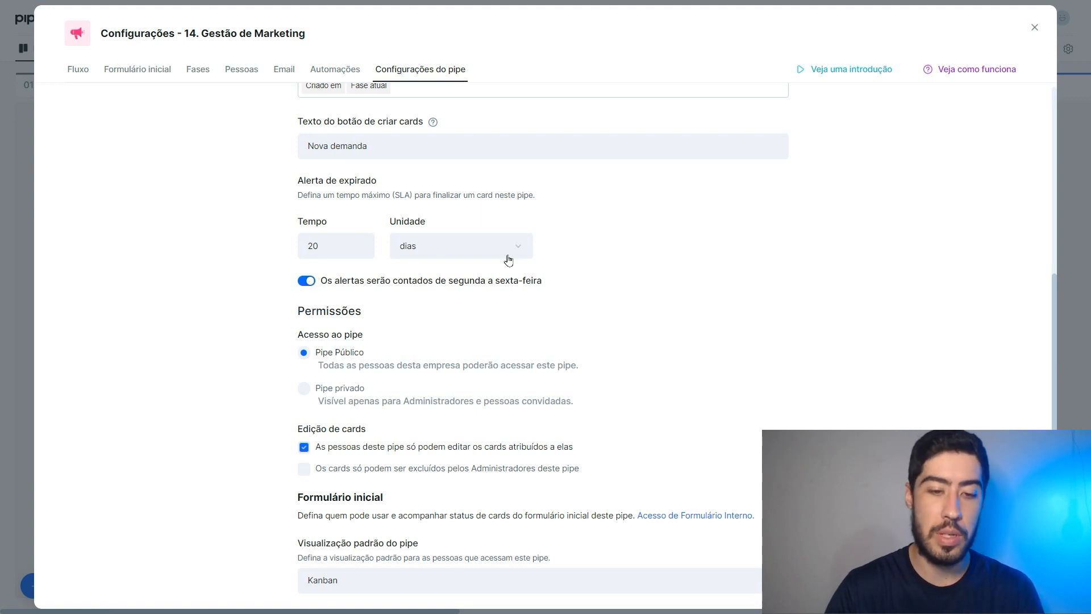
scroll(801, 302, "down", 2)
scroll(975, 238, "up", 7)
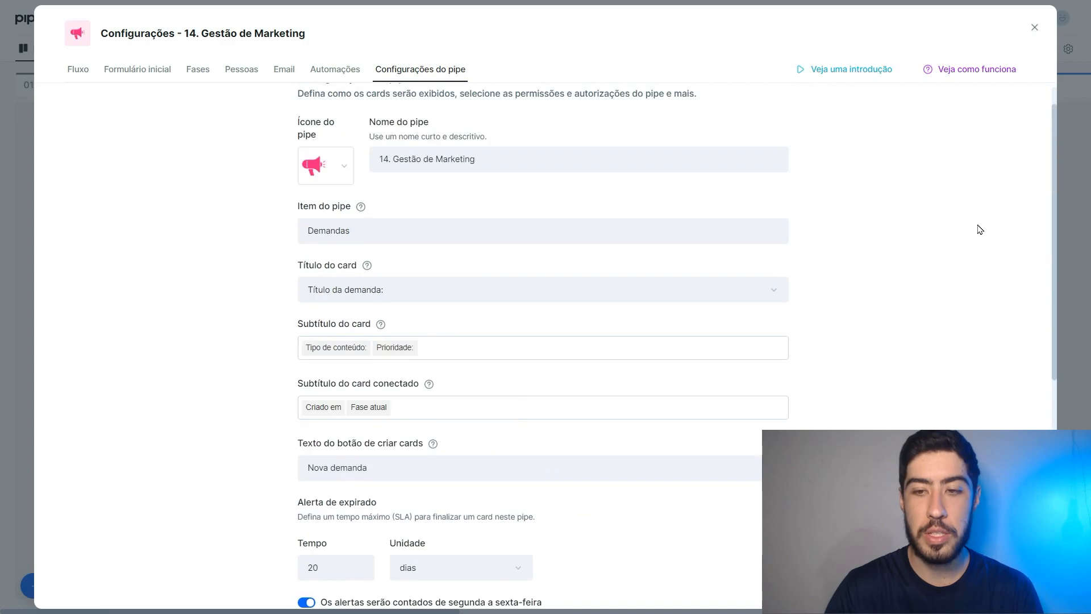
left_click(1030, 30)
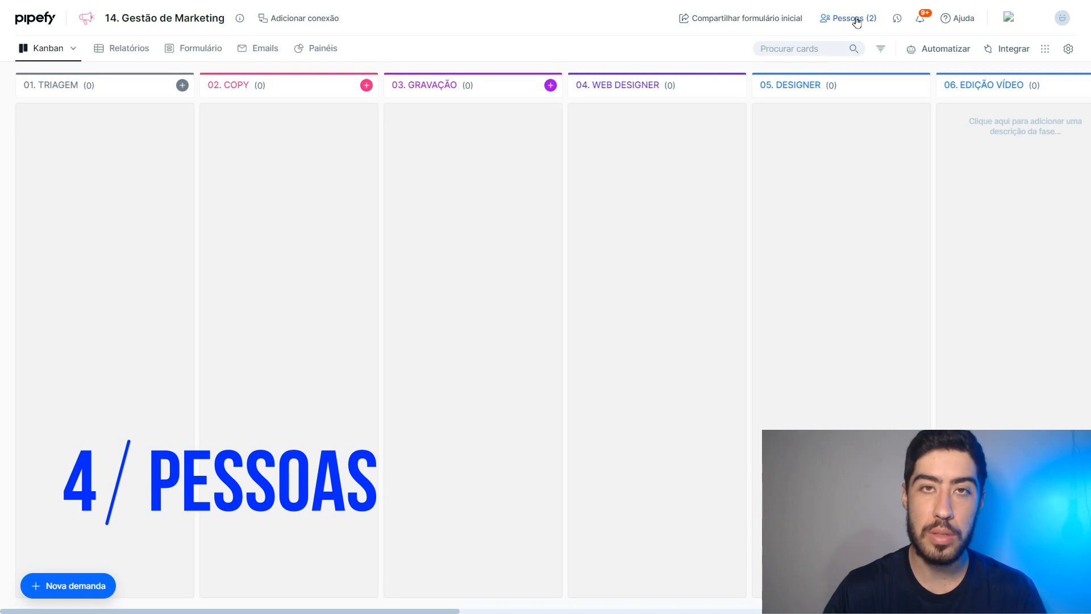
Open the invitation form of the pipe 14. Gestão de Marketing and start entering the name or e-mail of the person to invite
left_click(856, 21)
left_click(819, 394)
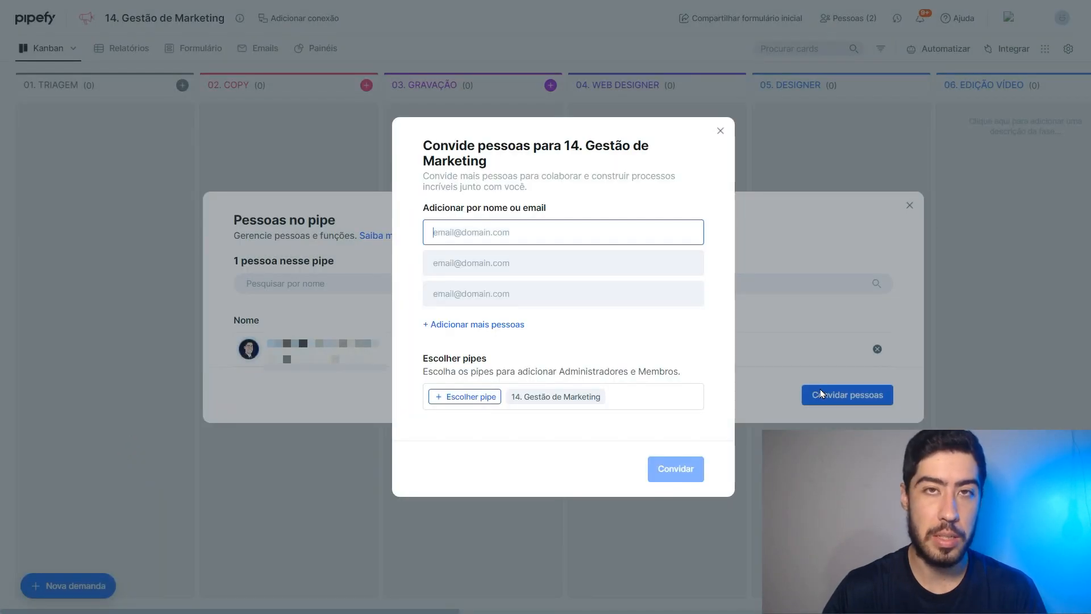
type("d")
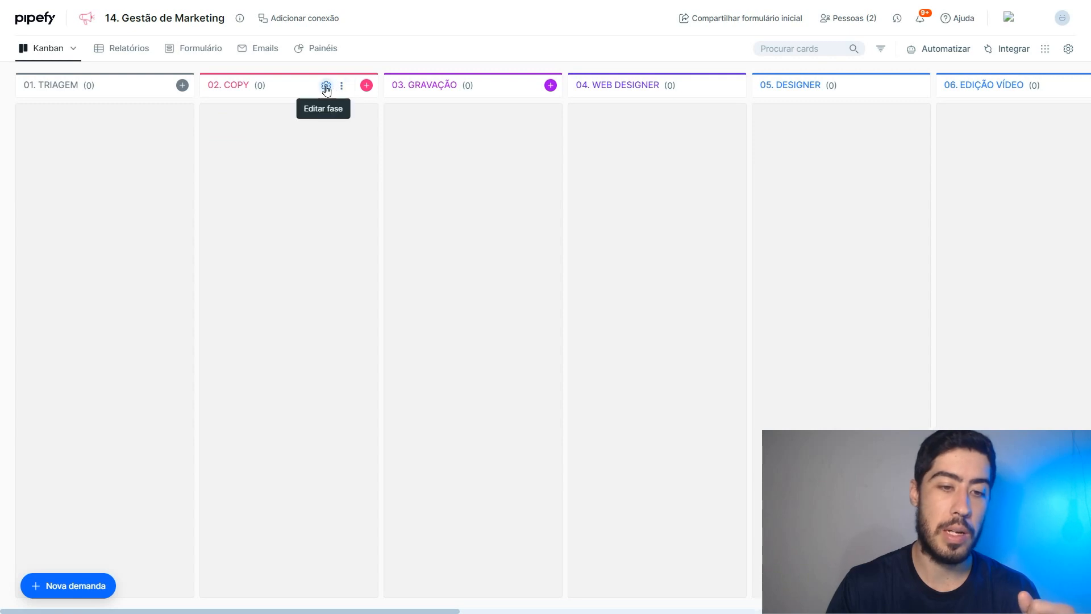
Add the first listed person as responsible for cards in the 02. COPY phase and save its advanced options
left_click(325, 86)
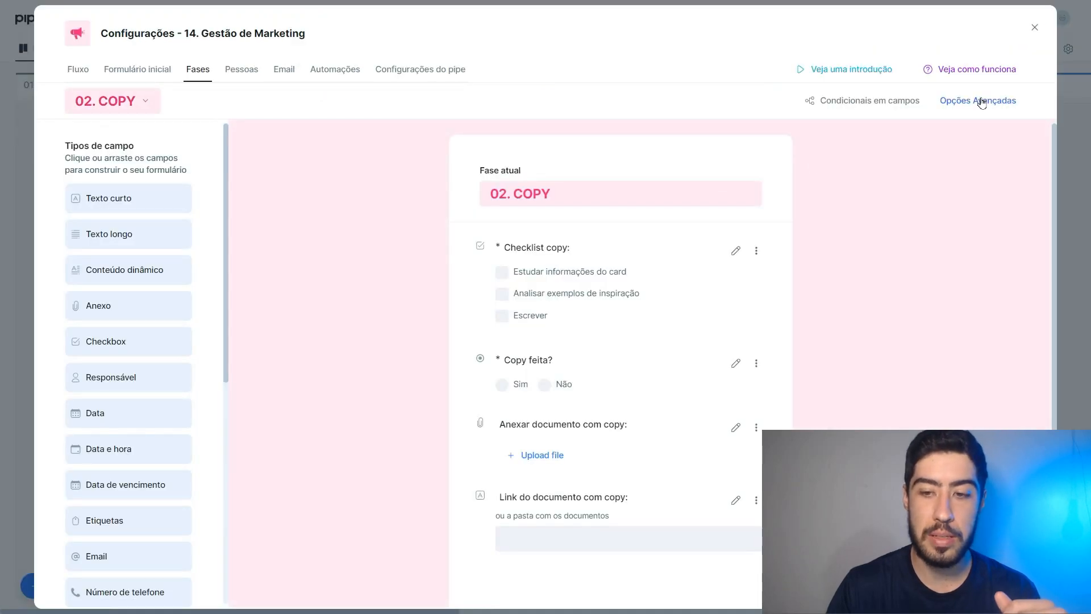
left_click(981, 102)
left_click(658, 185)
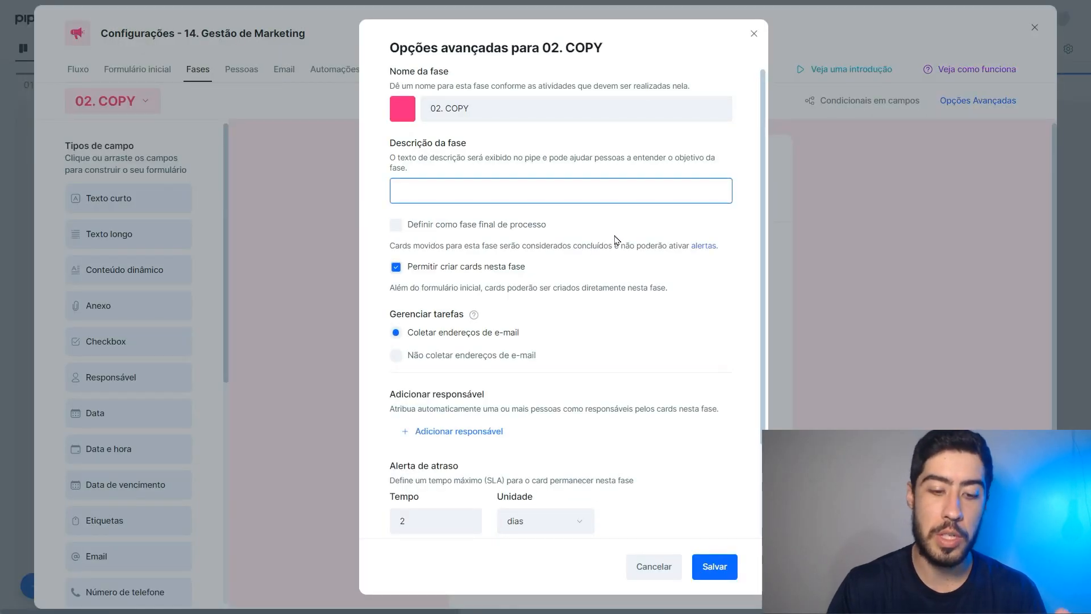
scroll(618, 238, "down", 2)
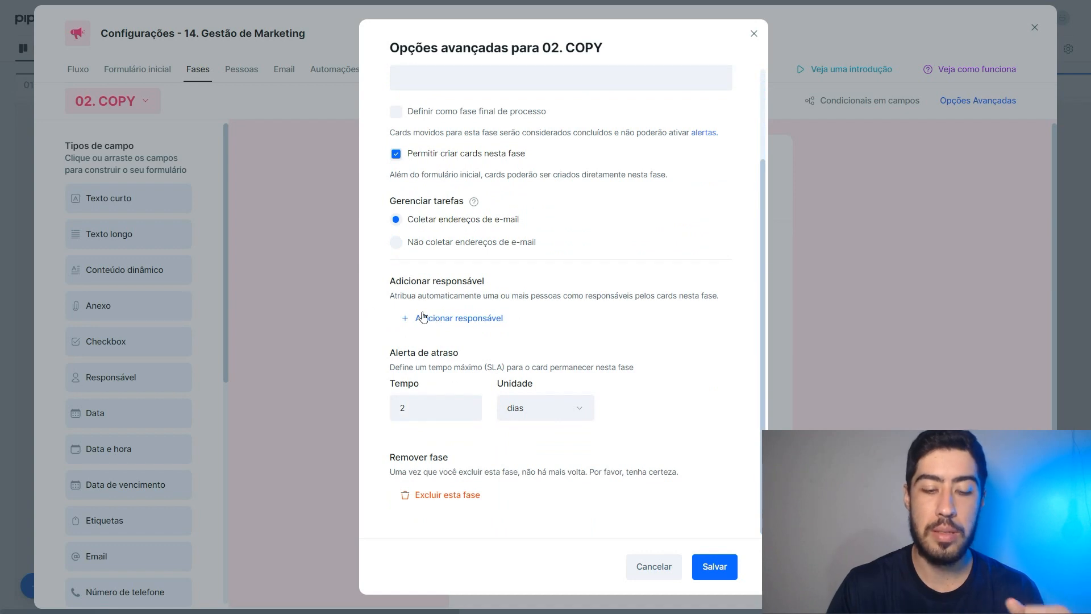
left_click(455, 319)
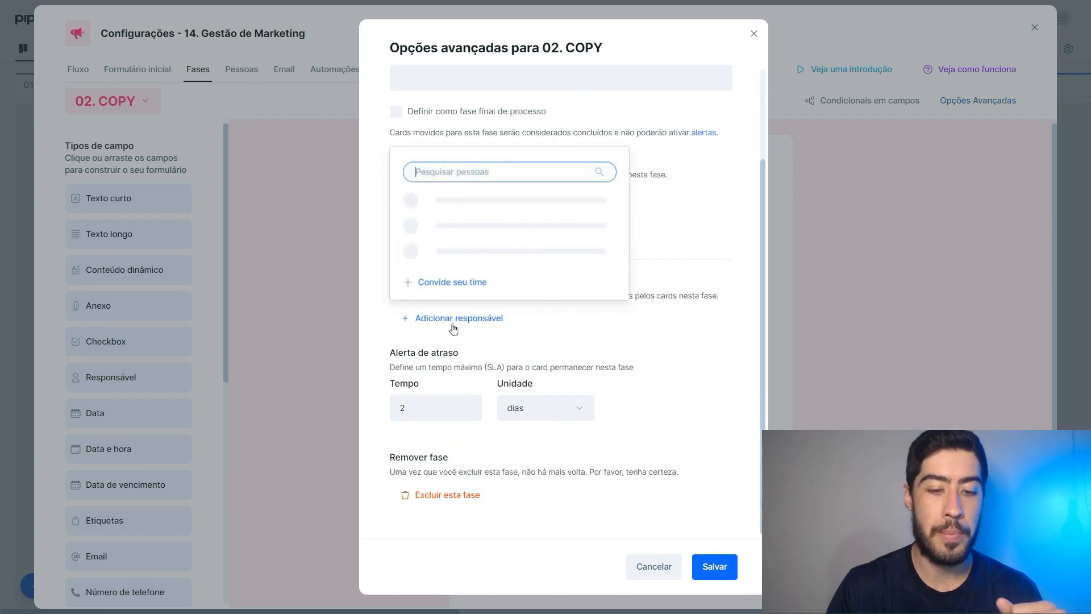
left_click(440, 233)
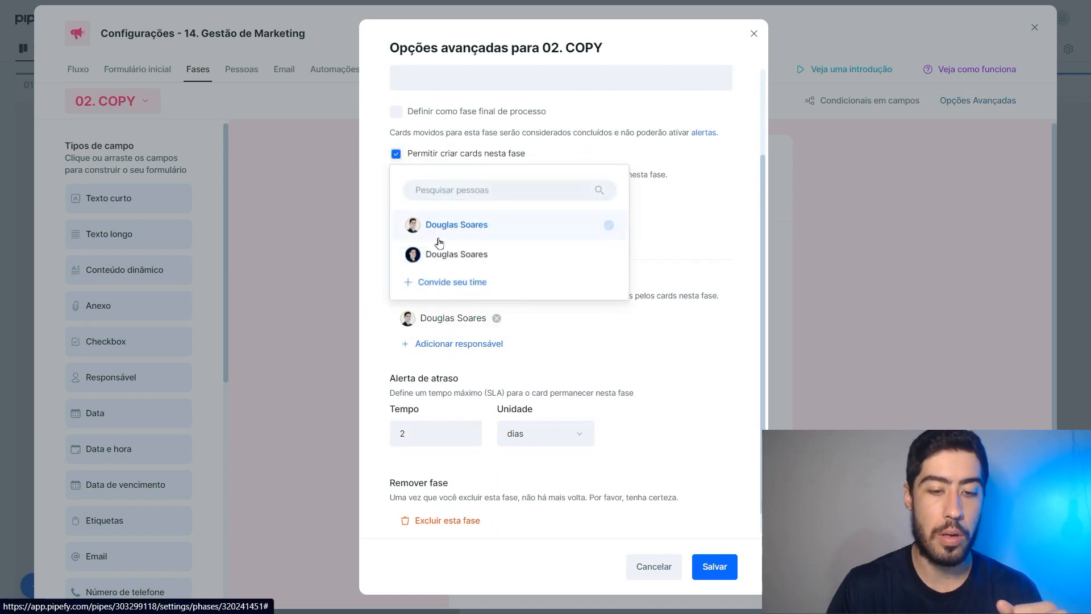
left_click(389, 297)
left_click(714, 567)
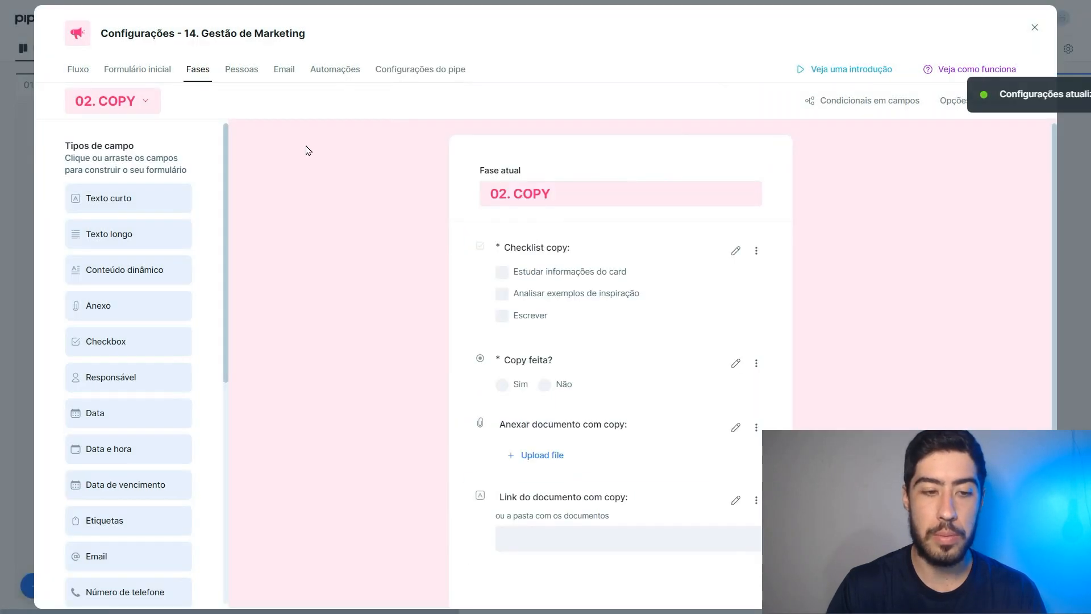
Add the second listed person as responsible for cards in the 03. GRAVAÇÃO phase
left_click(135, 106)
left_click(128, 217)
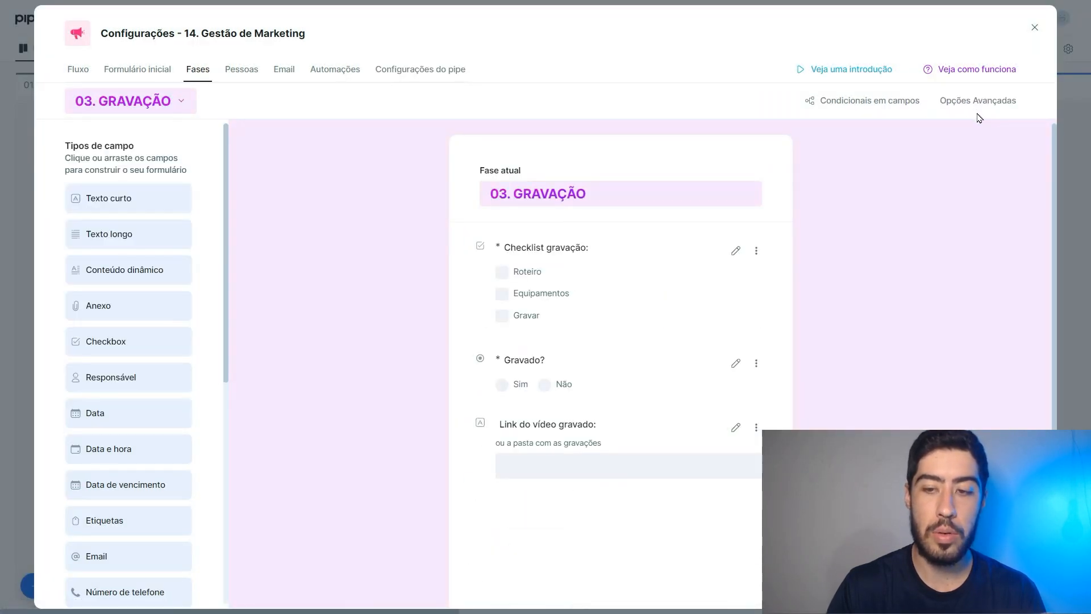
left_click(946, 106)
scroll(497, 370, "down", 3)
left_click(459, 317)
left_click(438, 256)
left_click(370, 319)
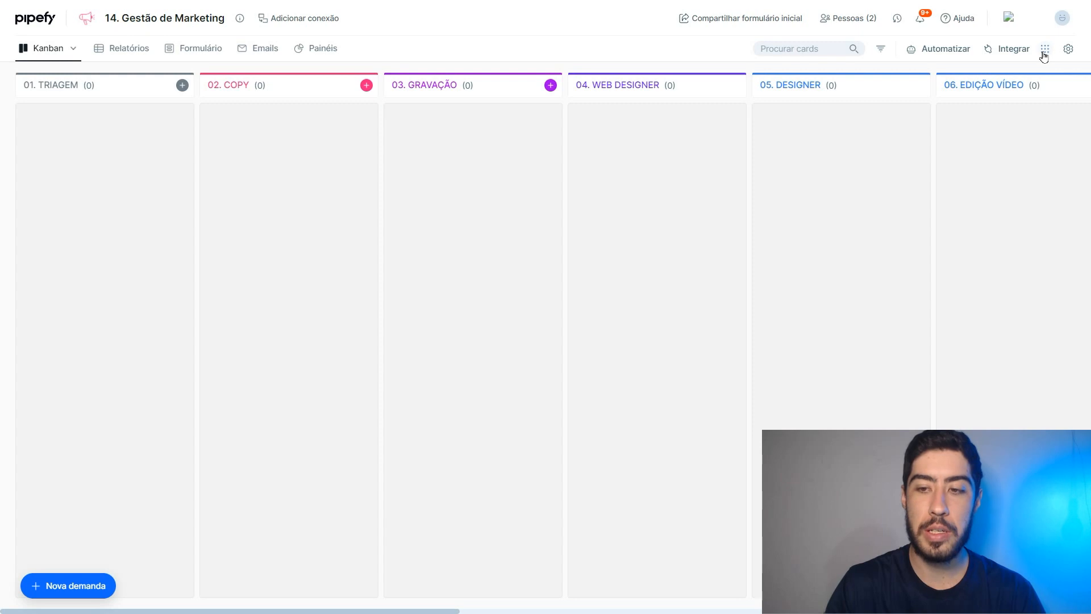
Create a new pipe label named Ebook with the brown colour #8B572A and save it
left_click(1043, 52)
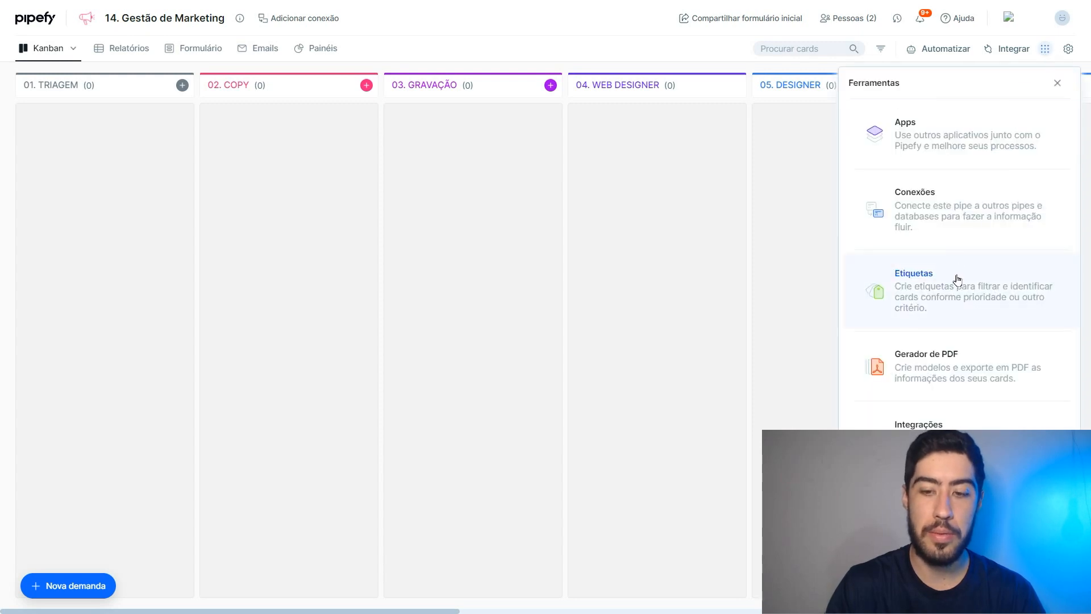
left_click(942, 291)
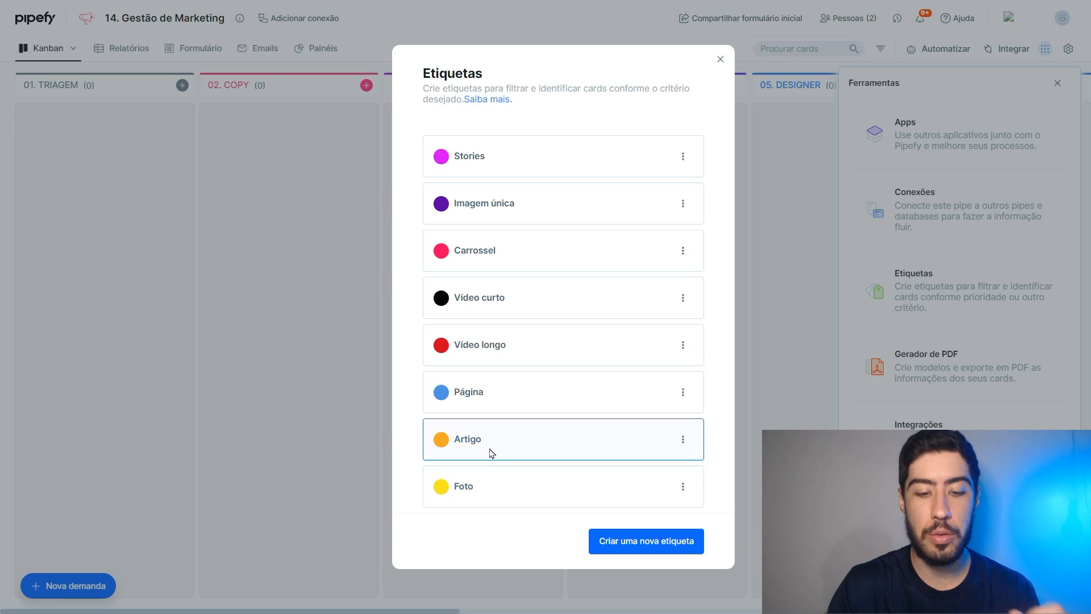
left_click(631, 543)
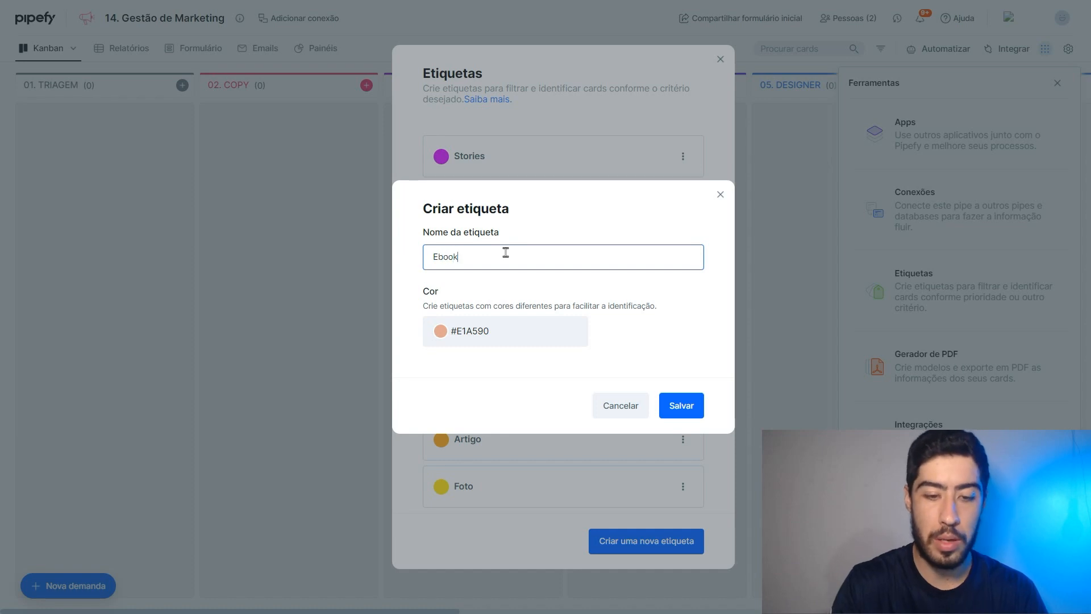
left_click(489, 332)
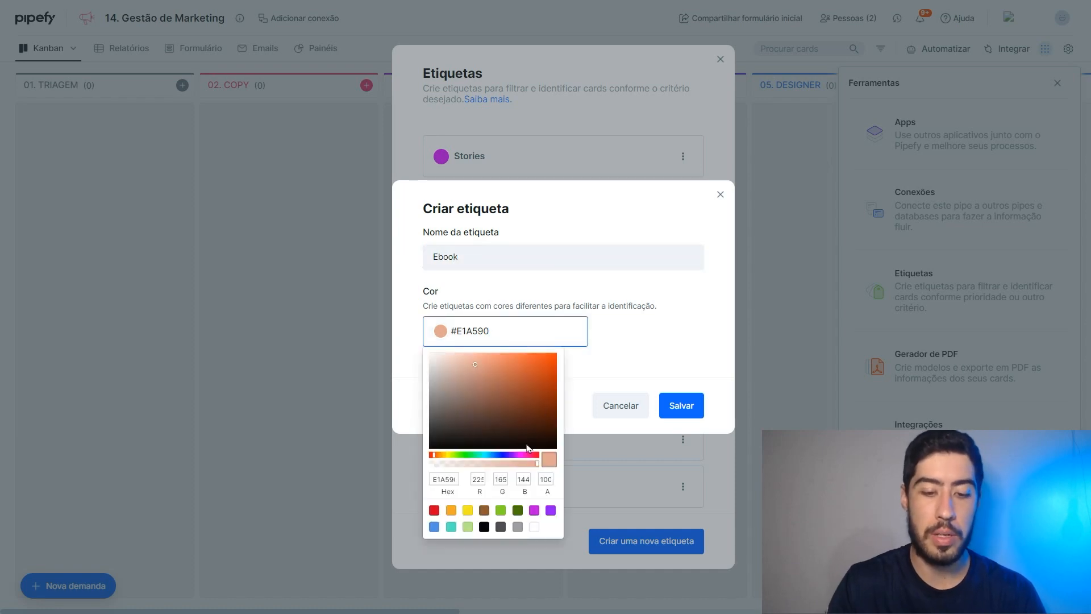
left_click(484, 510)
left_click(675, 370)
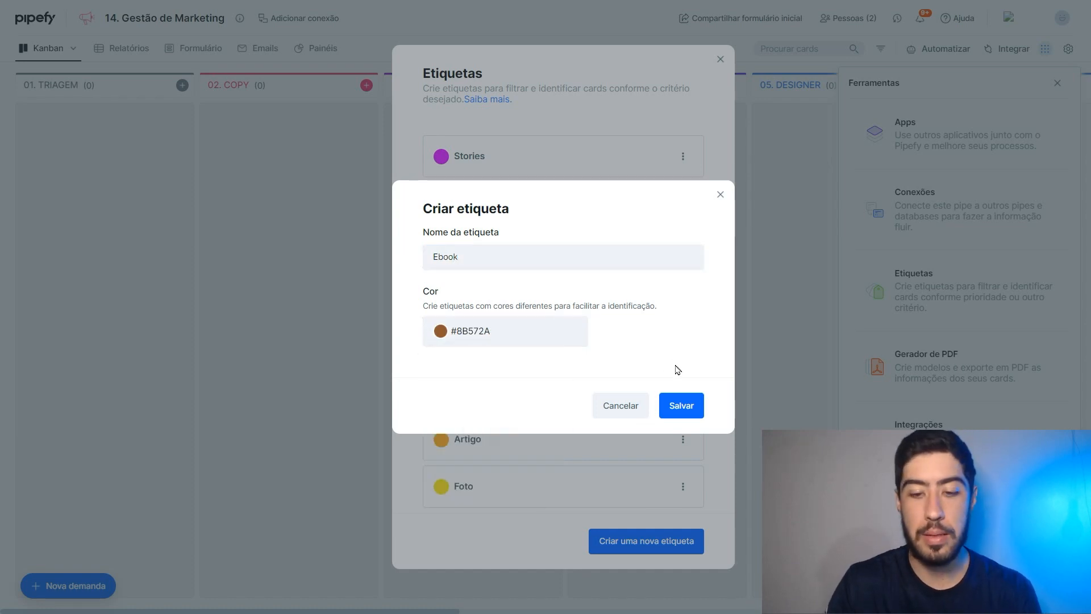
left_click(679, 396)
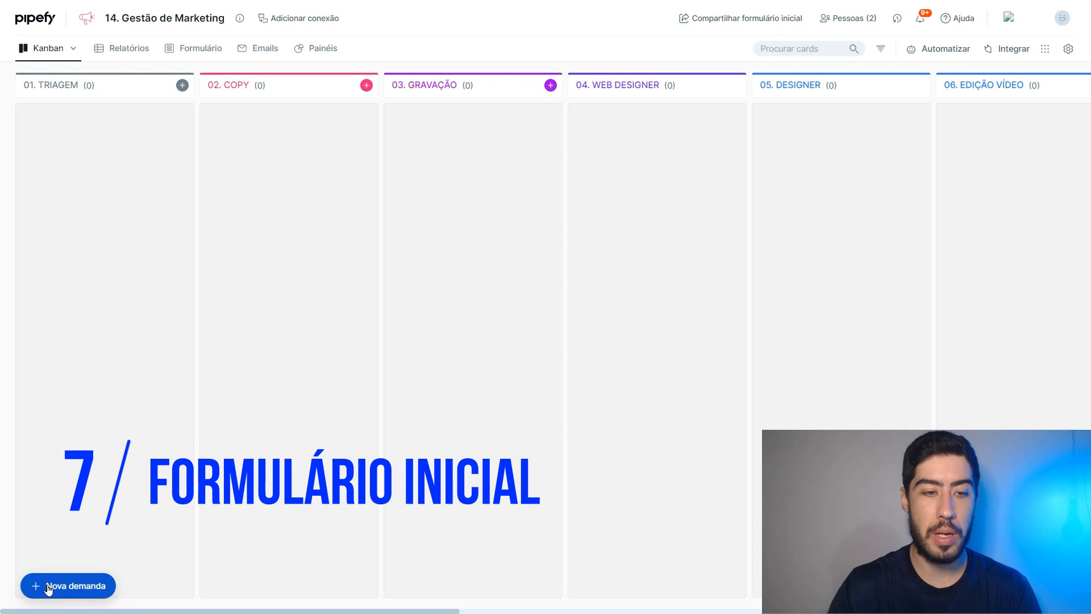
Check the settings of the short text field "Título da demanda:" in the initial form and save them
left_click(193, 50)
left_click(408, 316)
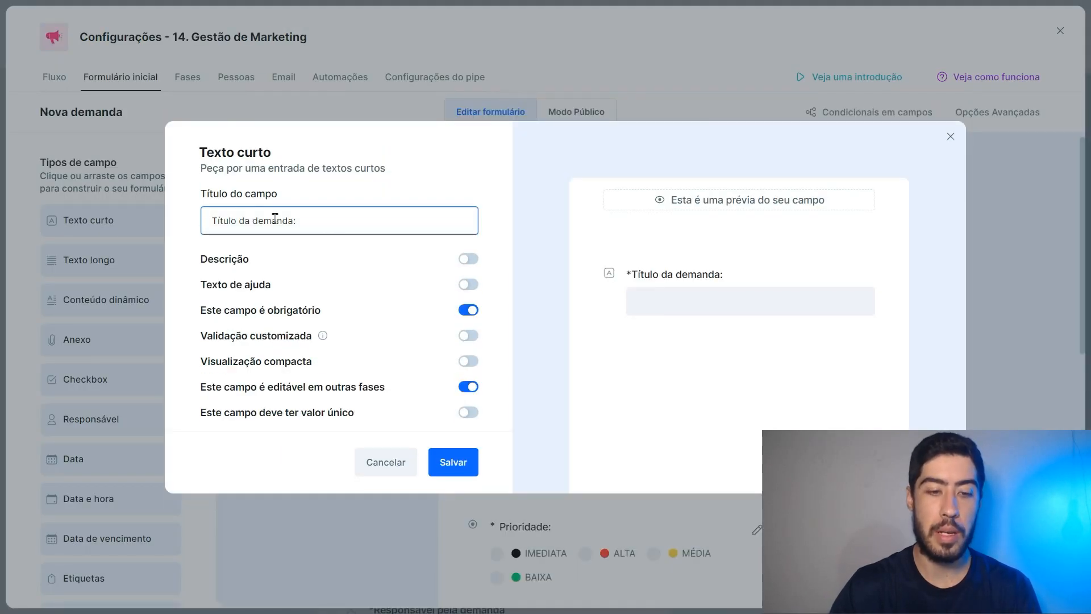
left_click(435, 260)
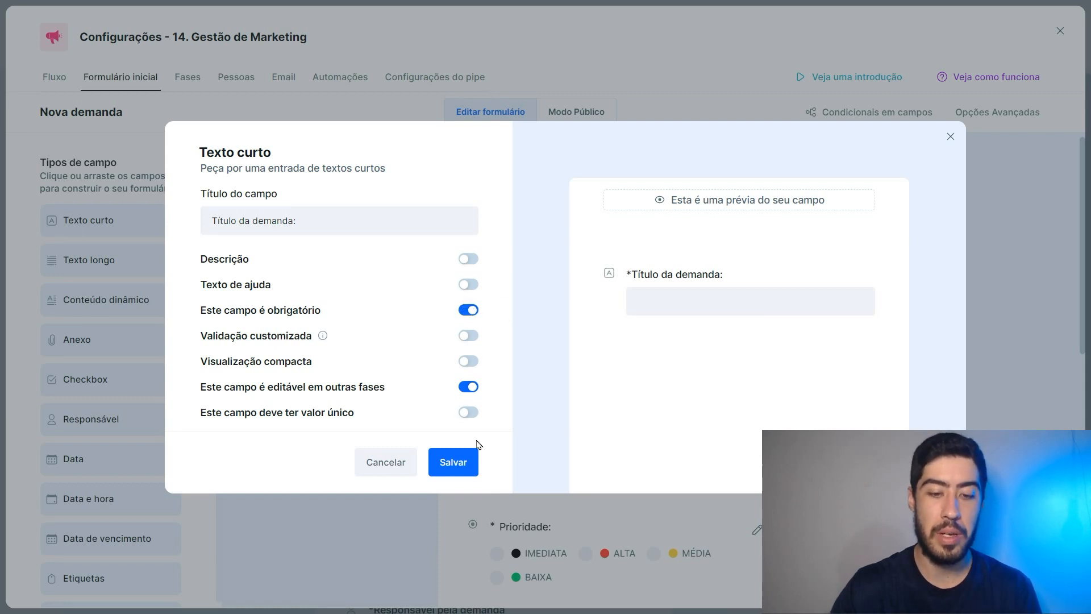
left_click(453, 462)
Check the label field "Tipo de conteúdo:" and the long text field "Descrição da demanda:" of the initial form, saving the latter
scroll(146, 438, "down", 3)
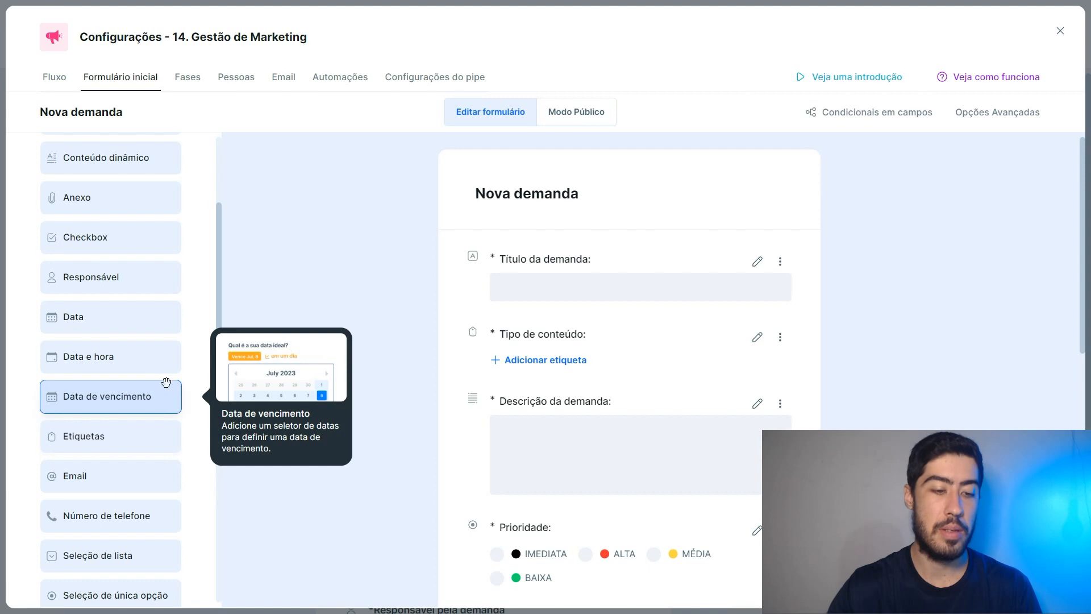
left_click(174, 438)
left_click(468, 329)
left_click(337, 240)
type("Tipo de conteúdo:")
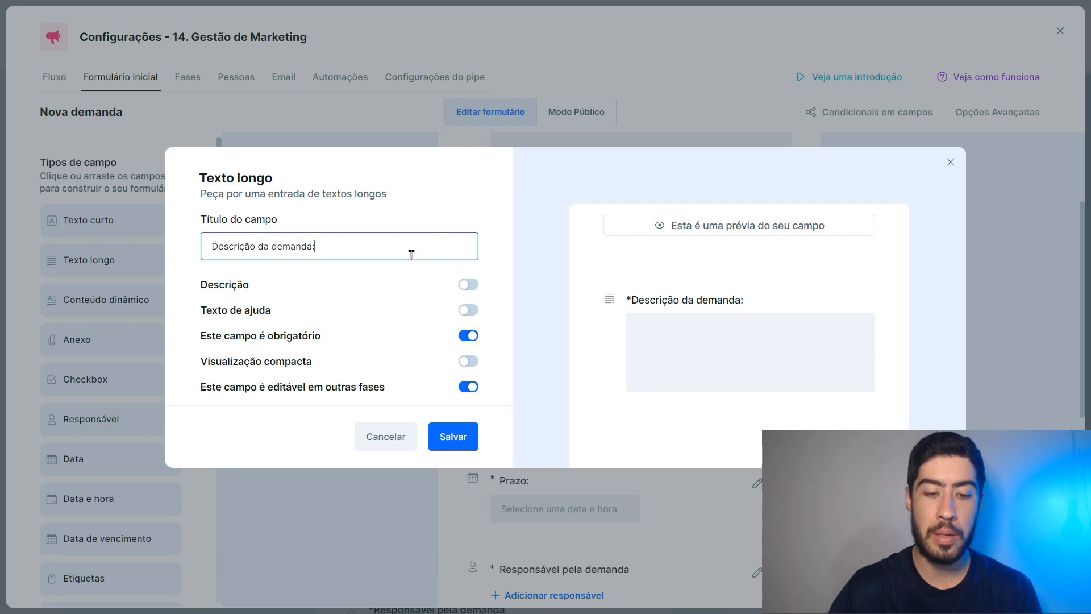
left_click(456, 435)
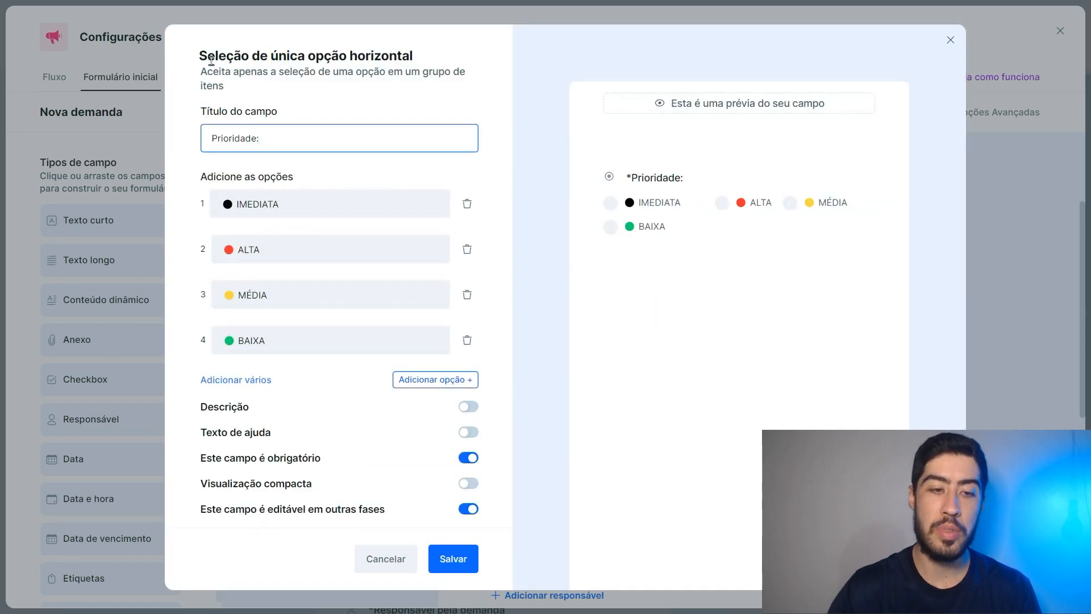
Check the title and the options IMEDIATA, ALTA, MÉDIA and BAIXA of the "Prioridade:" single-choice field, and save it
left_click_drag(199, 57, 333, 55)
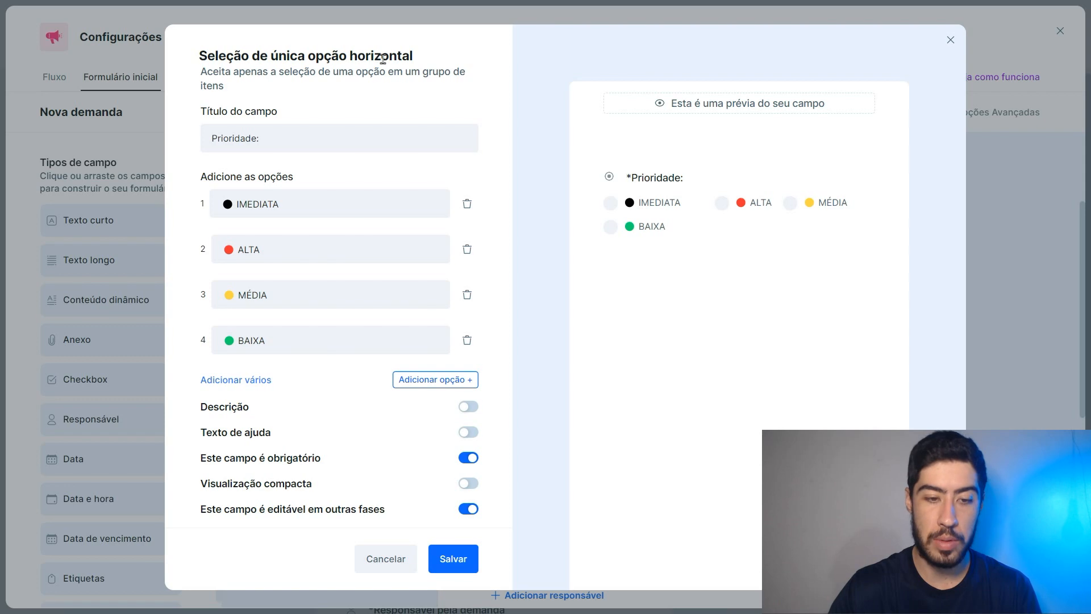
left_click(281, 130)
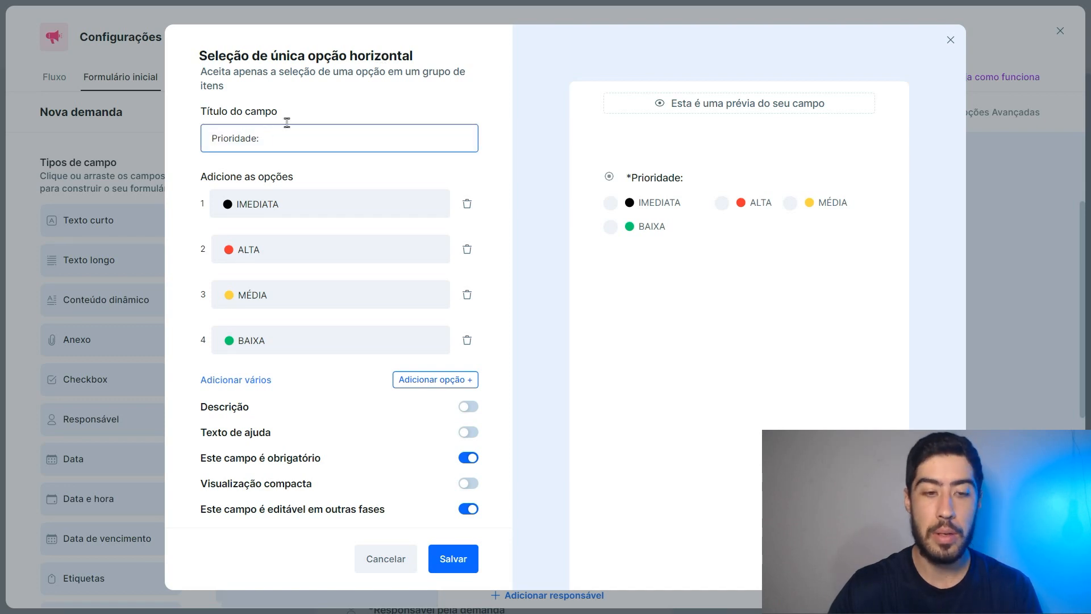
left_click(313, 210)
left_click(312, 246)
left_click(303, 291)
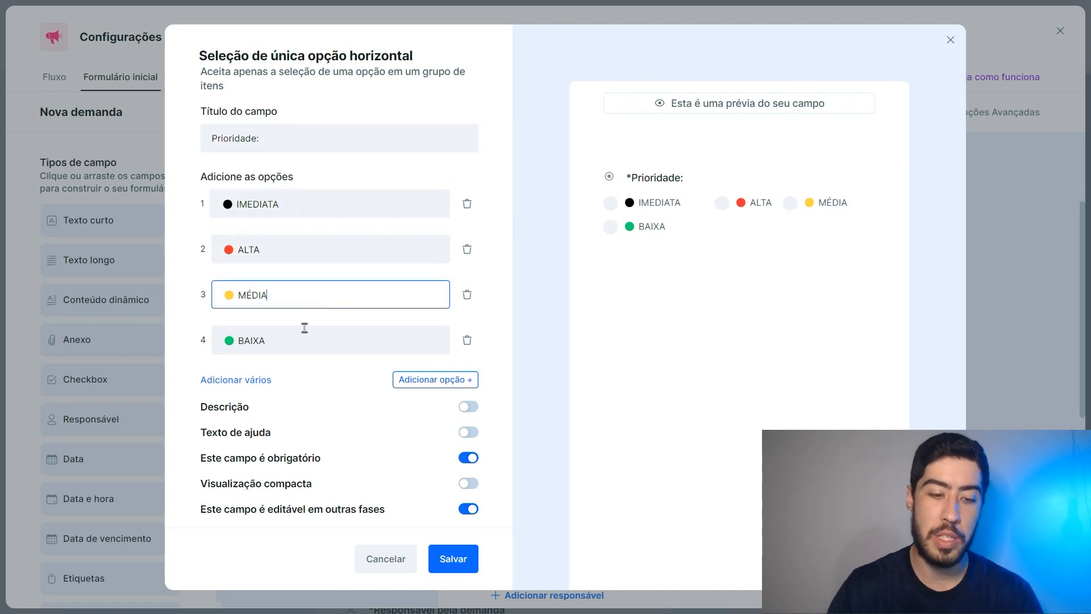
left_click(358, 347)
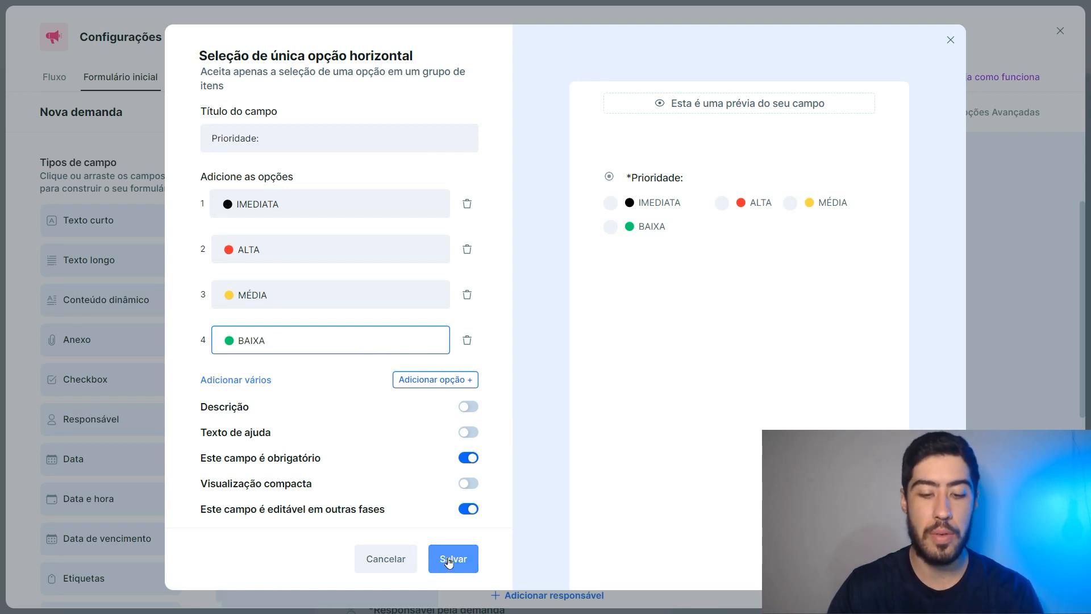
left_click(449, 559)
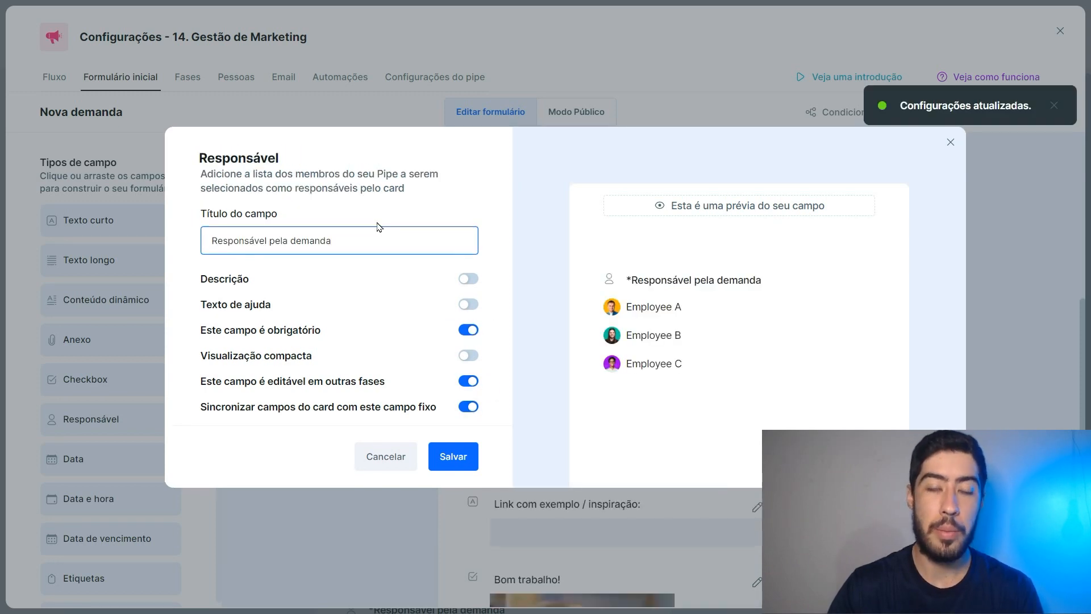
Set the title of the initial form's assignee field to "Responsável pela demanda:" and save it
double_click(236, 160)
left_click(354, 234)
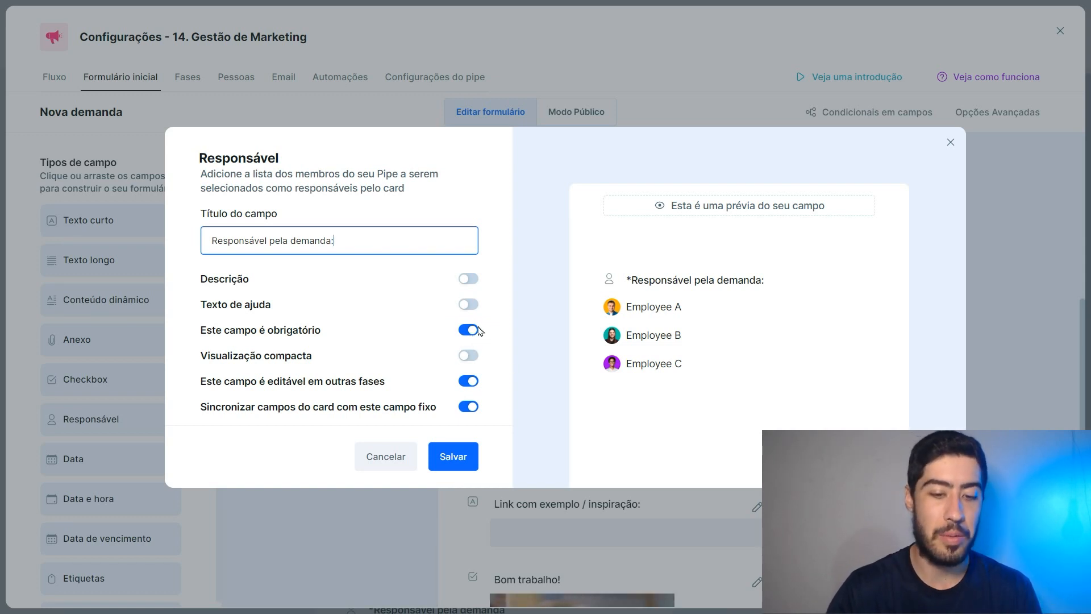
left_click(447, 452)
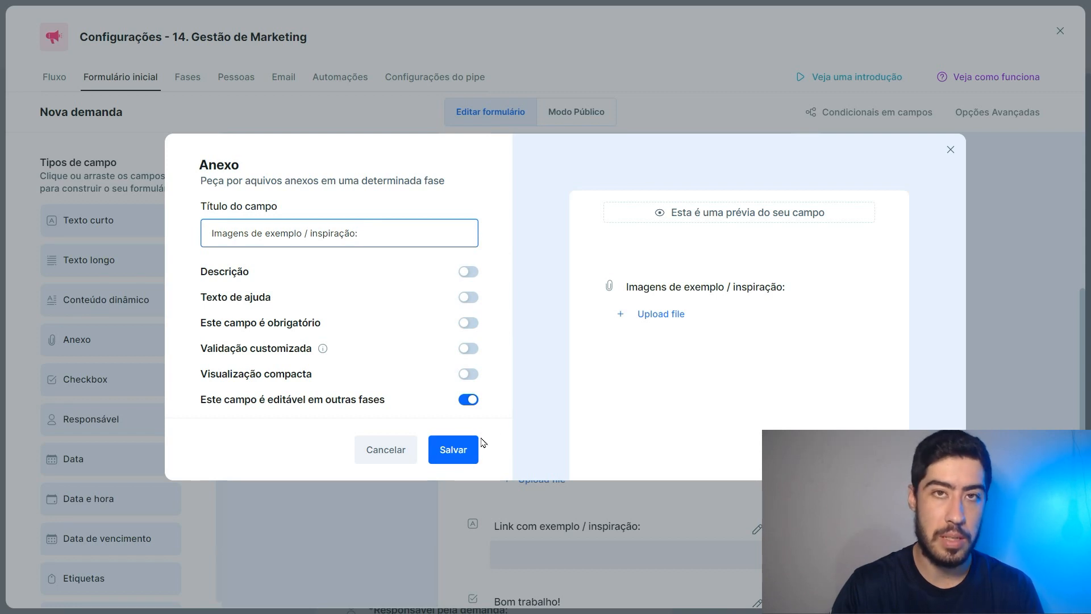
Save the attachment field "Imagens de exemplo / inspiração:" and check the short text field "Link com exemplo / inspiração:" of the initial form
left_click(454, 449)
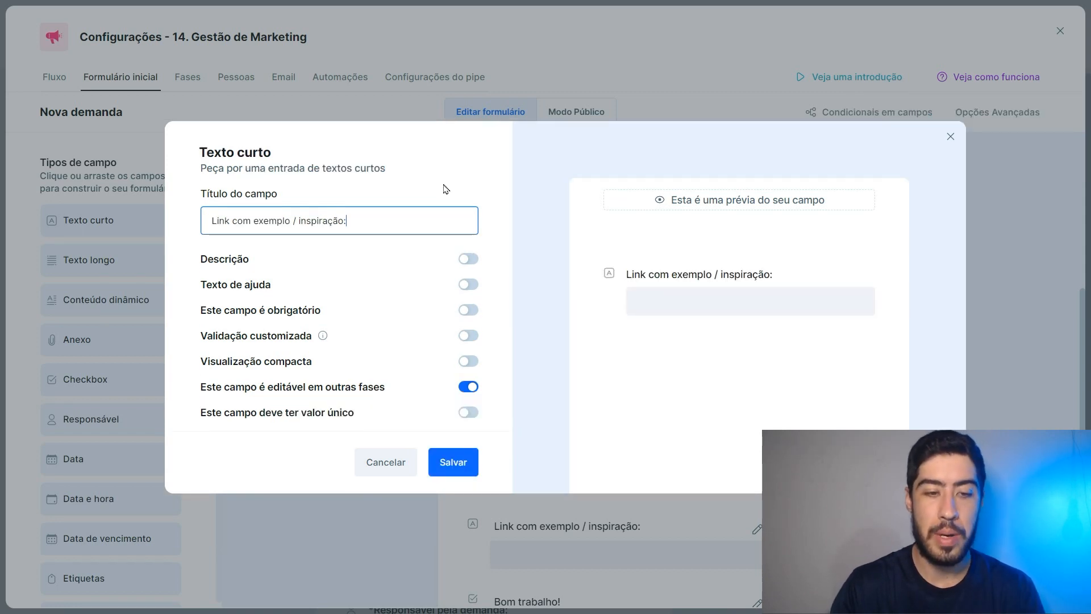
left_click_drag(204, 152, 256, 153)
left_click(406, 223)
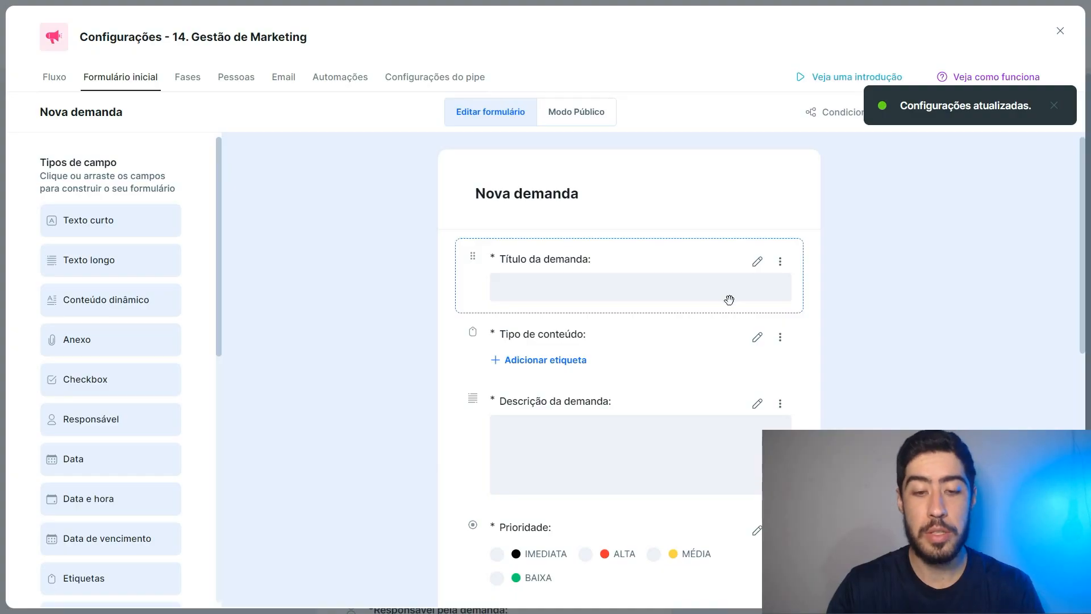
scroll(729, 299, "down", 10)
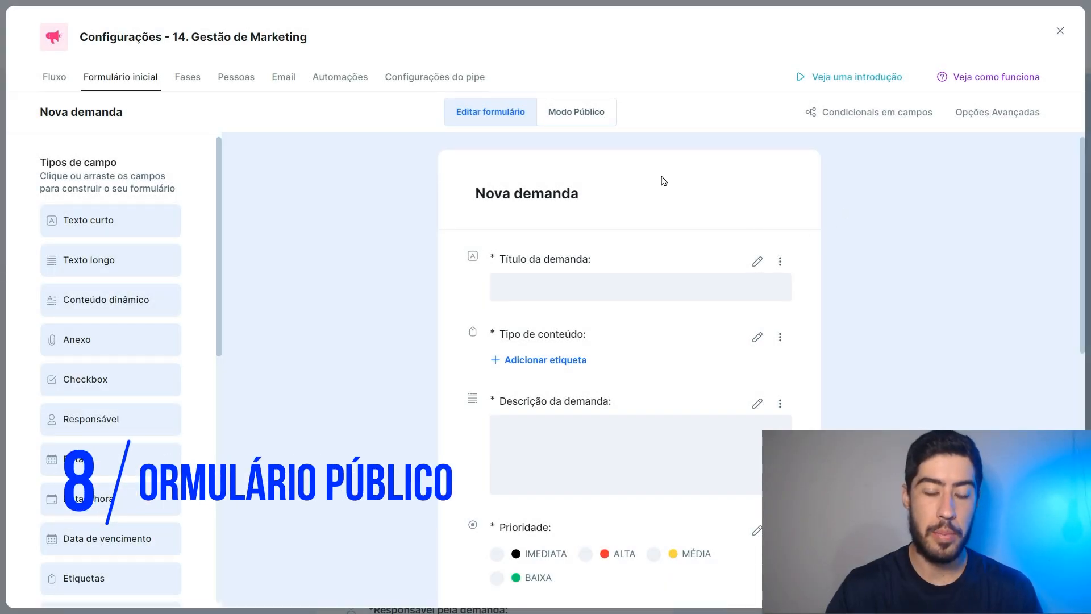
Open the initial form's public mode and check its logo, title, description and submit button text
left_click(574, 116)
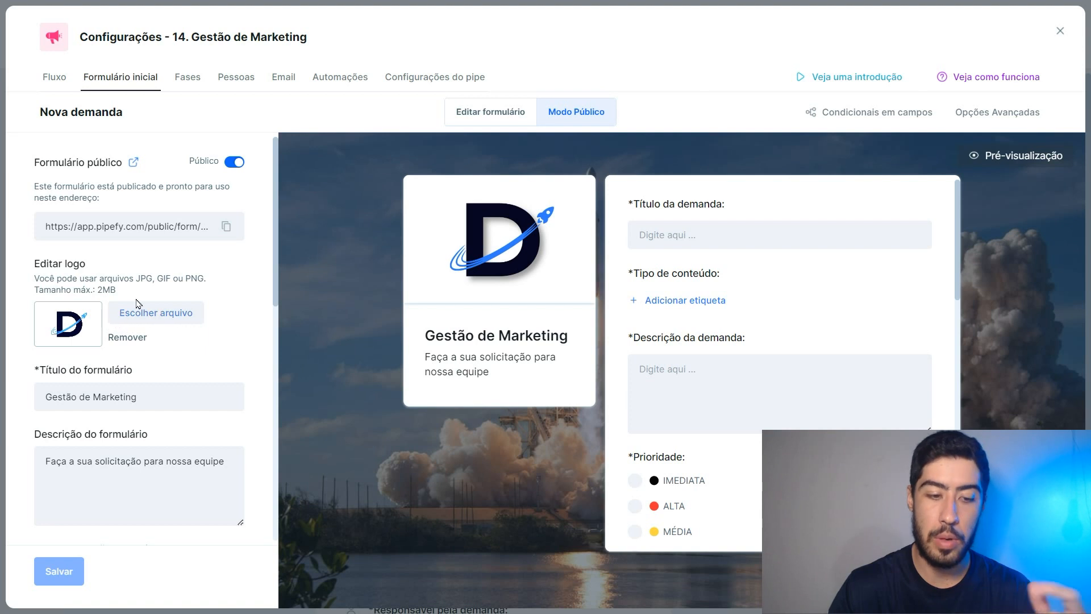
scroll(152, 297, "down", 1)
scroll(154, 295, "down", 1)
left_click(66, 257)
scroll(121, 218, "down", 2)
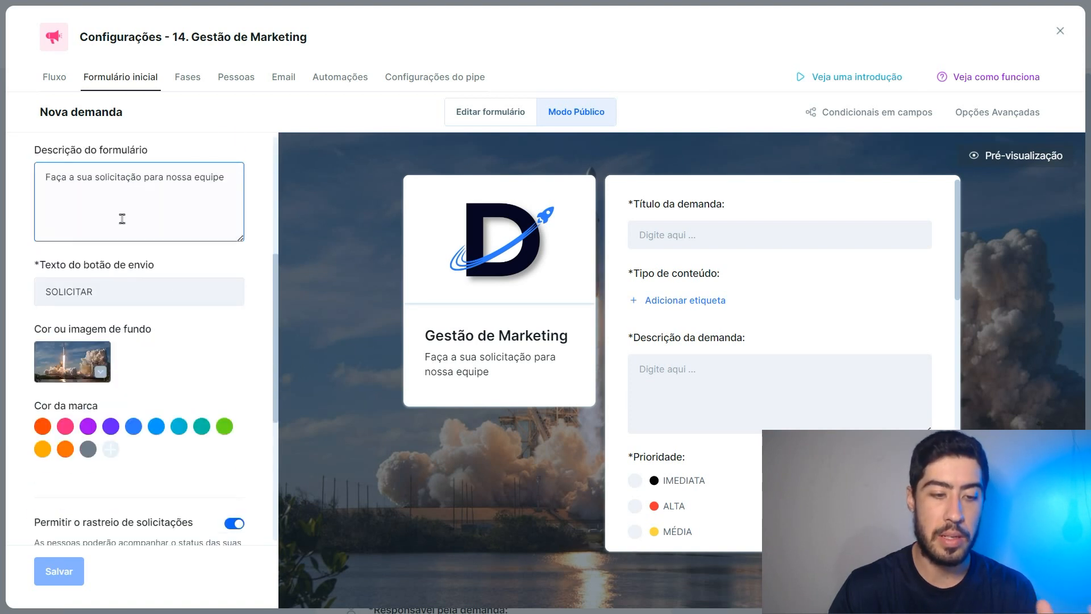
left_click(65, 291)
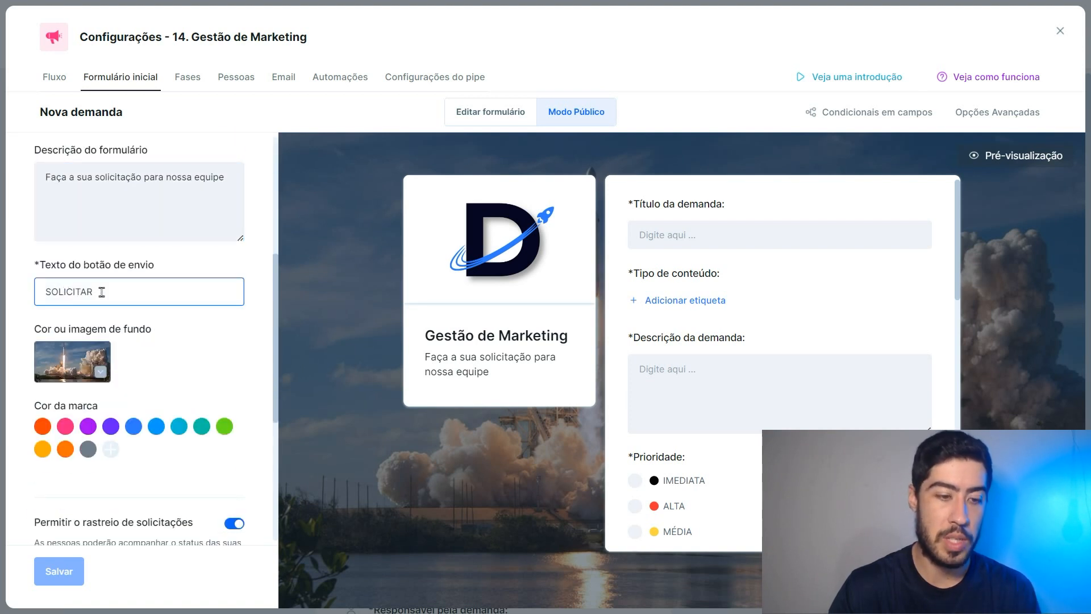
scroll(169, 286, "down", 1)
scroll(114, 293, "down", 1)
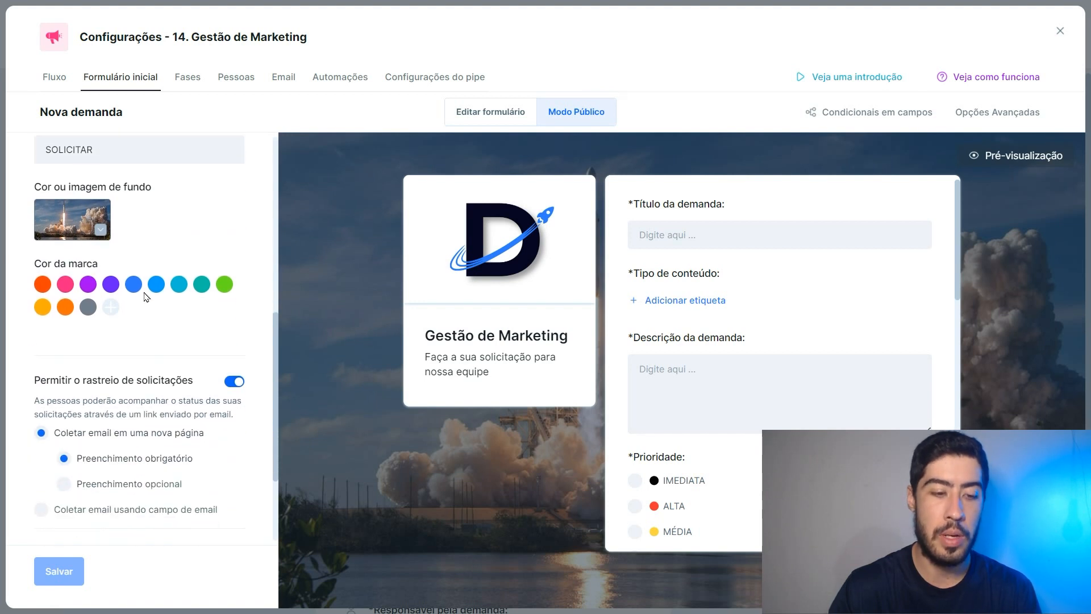
Set the public form's brand colour to the royal blue swatch, check the request tracking and submission options, and save the form
left_click(134, 285)
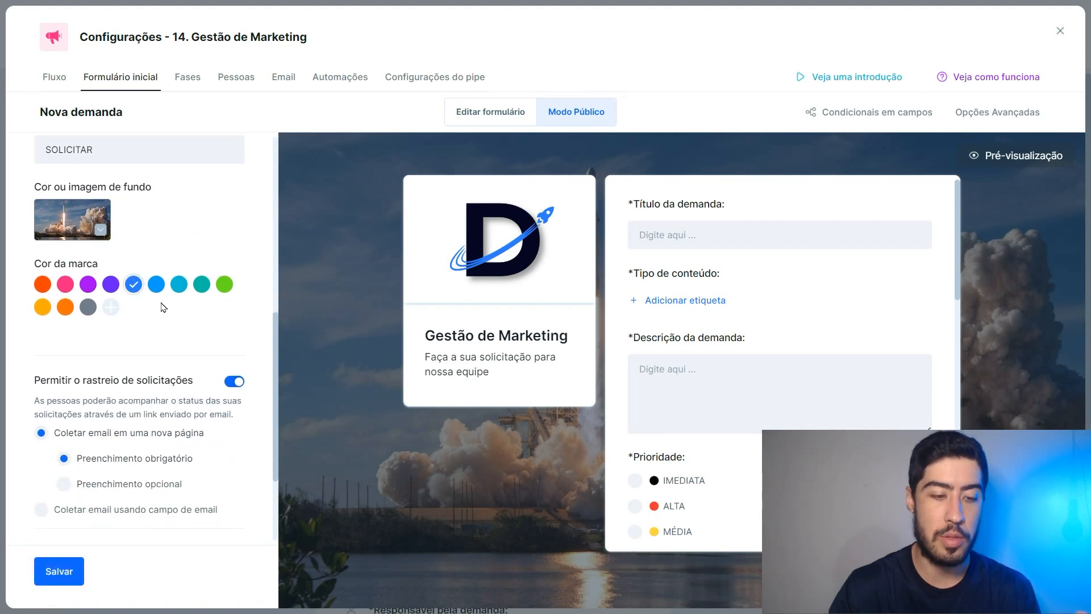
scroll(164, 308, "down", 2)
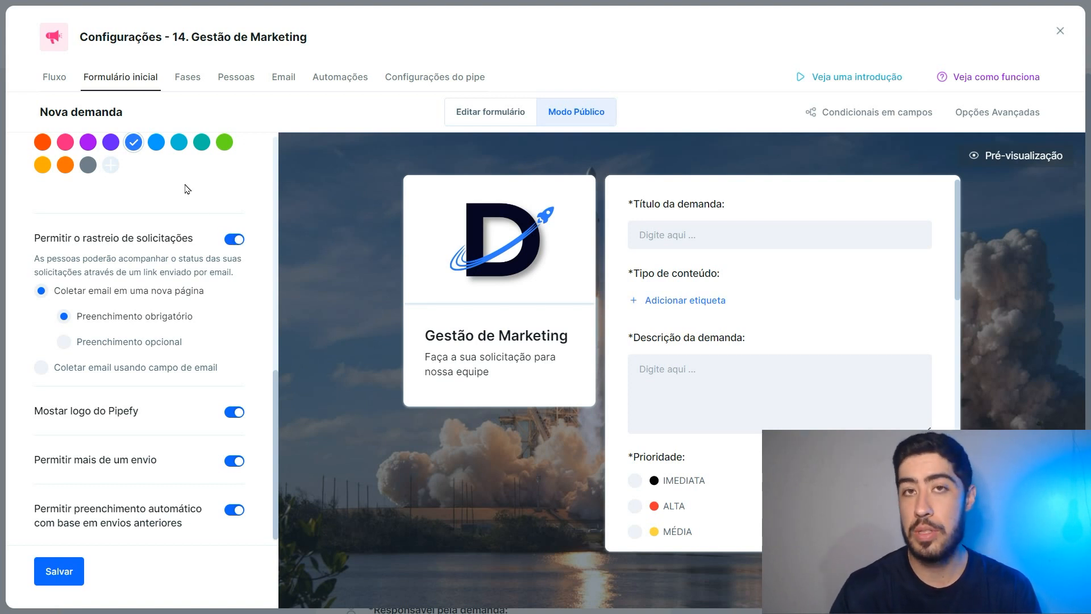
scroll(237, 227, "down", 1)
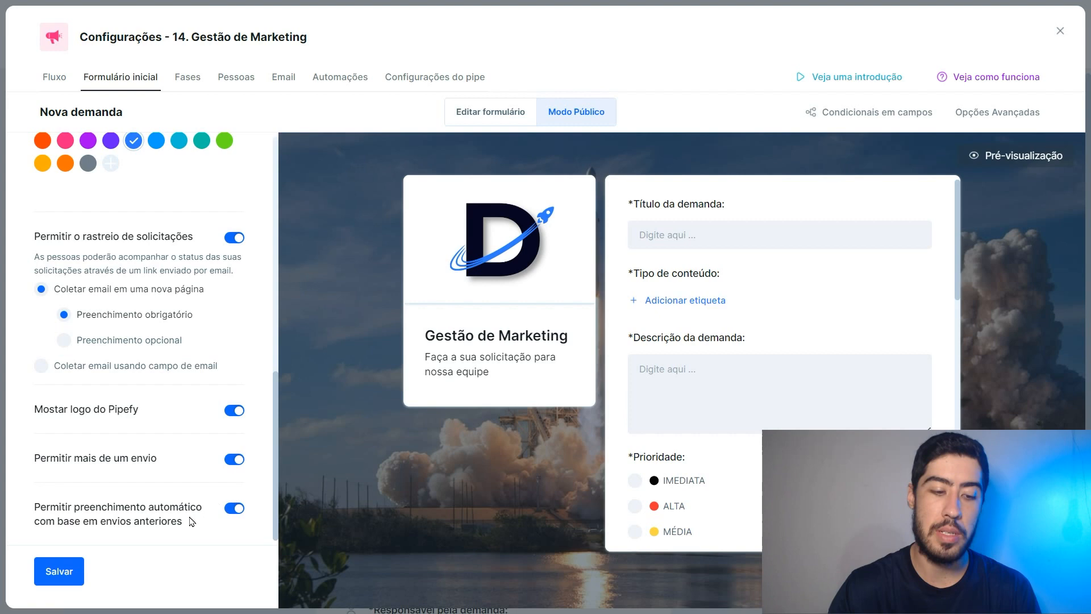
scroll(114, 494, "up", 10)
left_click(117, 494)
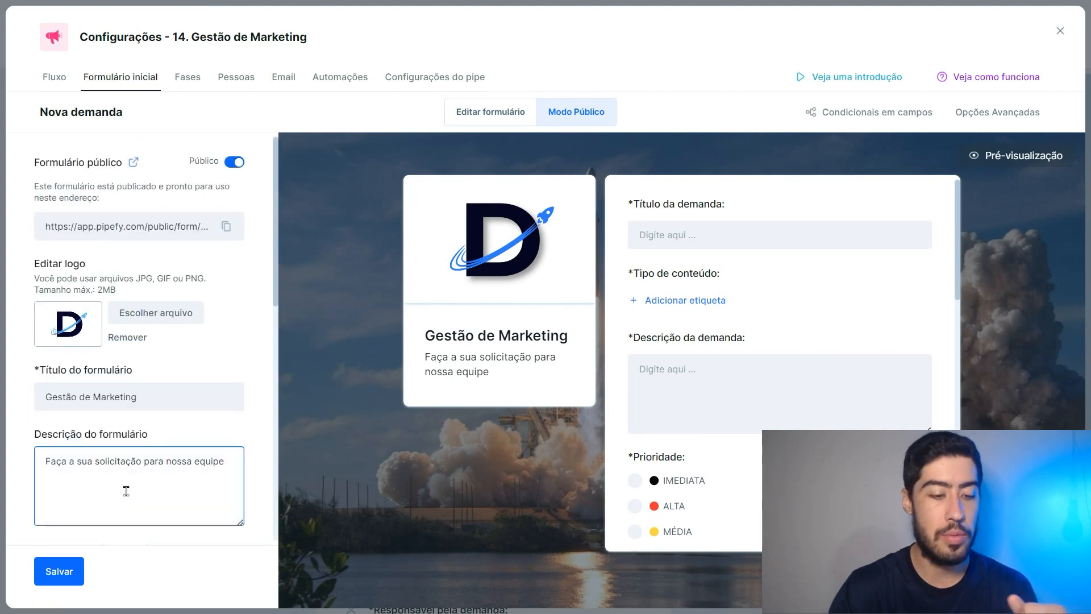
left_click(67, 570)
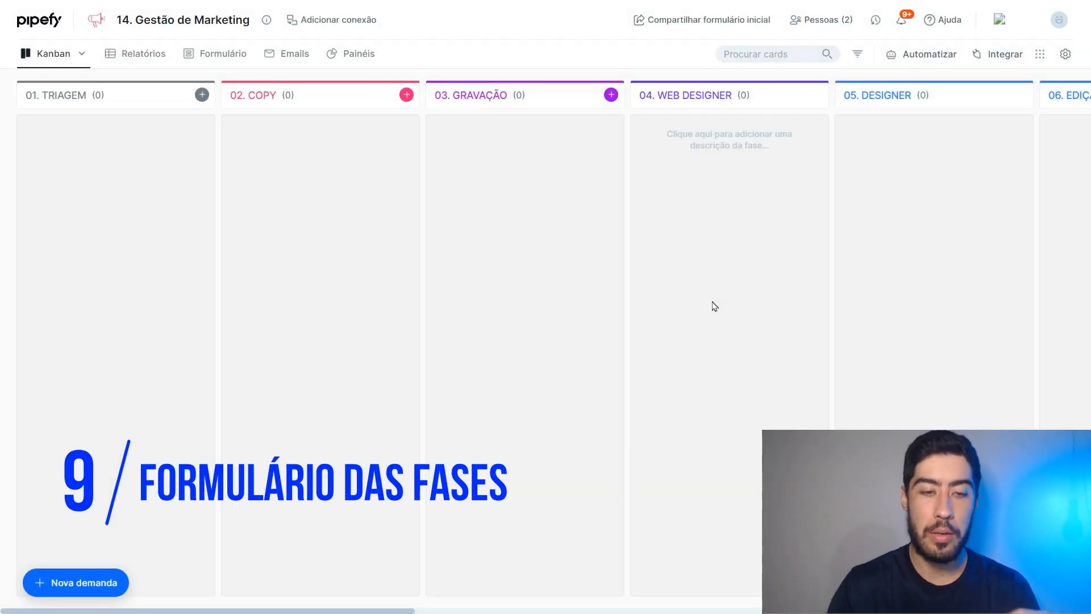
Open the phase form settings from 01. TRIAGEM and switch to the 02. COPY phase
left_click(157, 95)
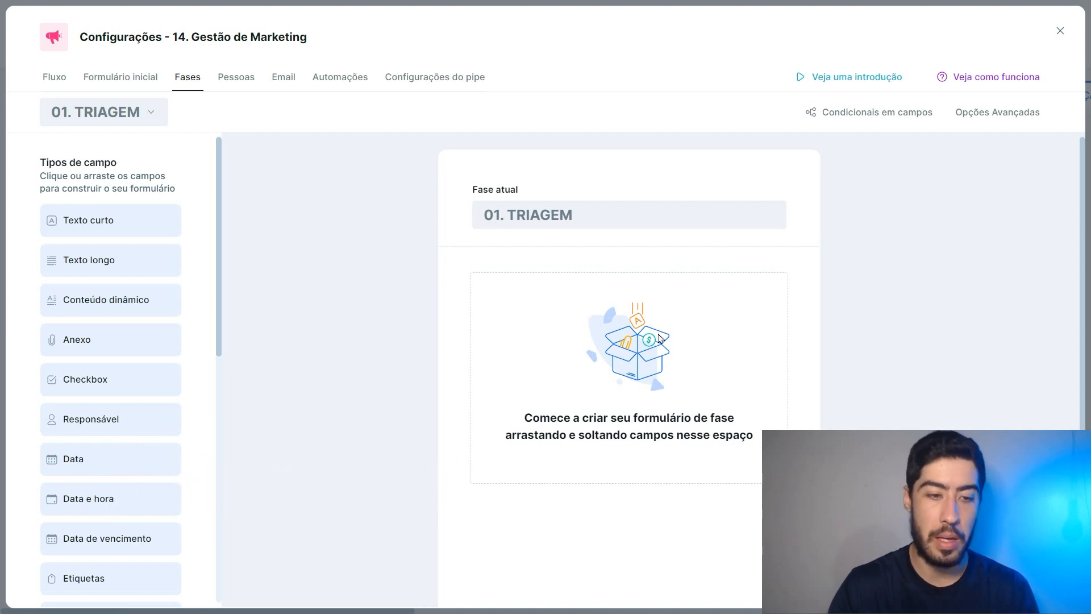
left_click(142, 123)
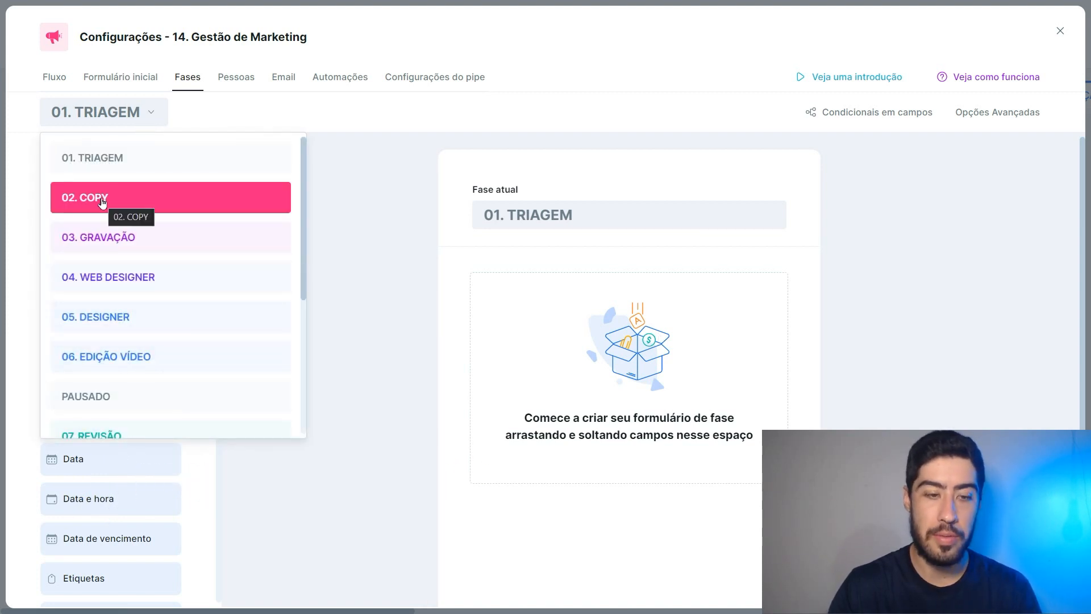
left_click(150, 202)
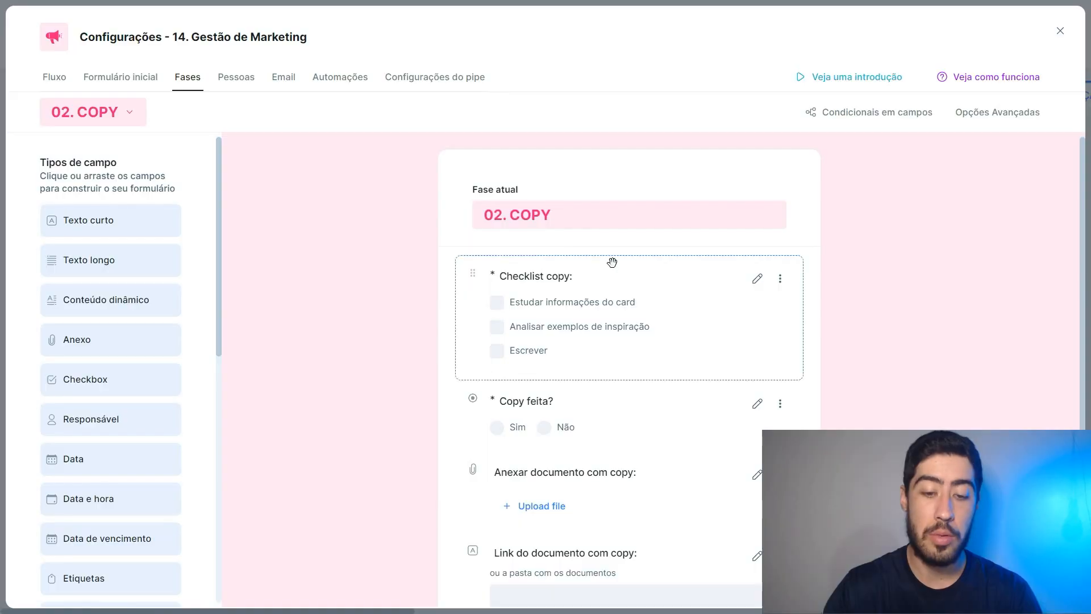
Check the title and options of the "Checklist copy:" field in the 02. COPY phase form, and save it
scroll(612, 262, "down", 1)
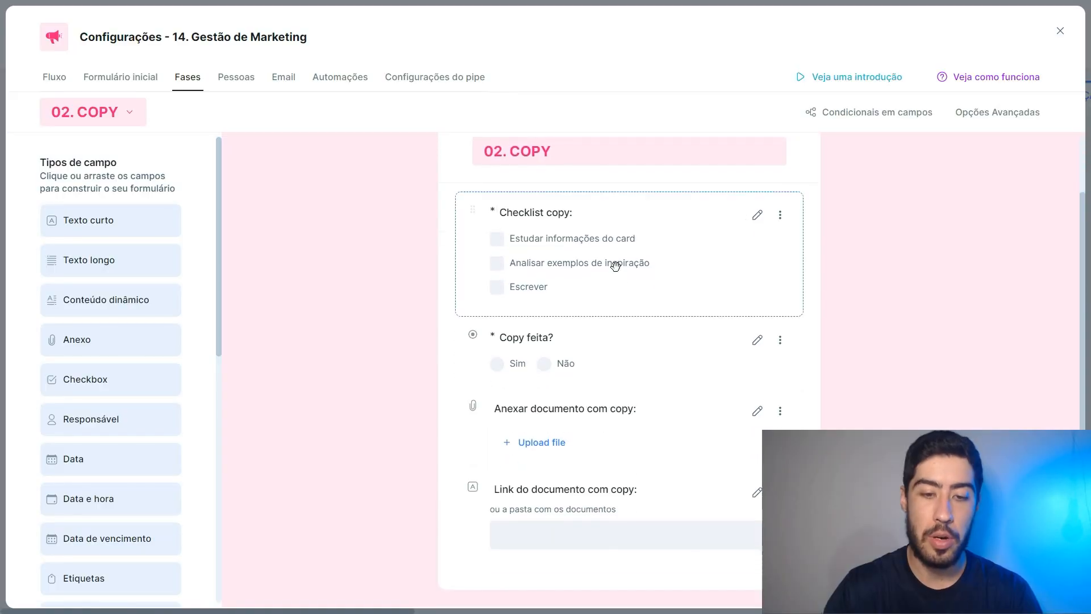
left_click(756, 214)
left_click(234, 219)
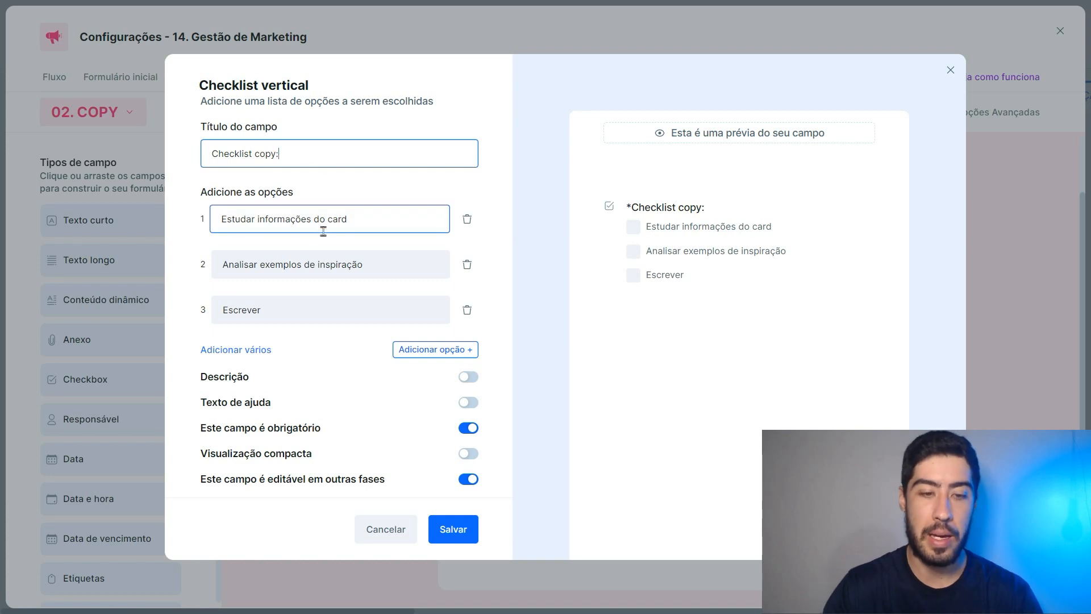
left_click(272, 267)
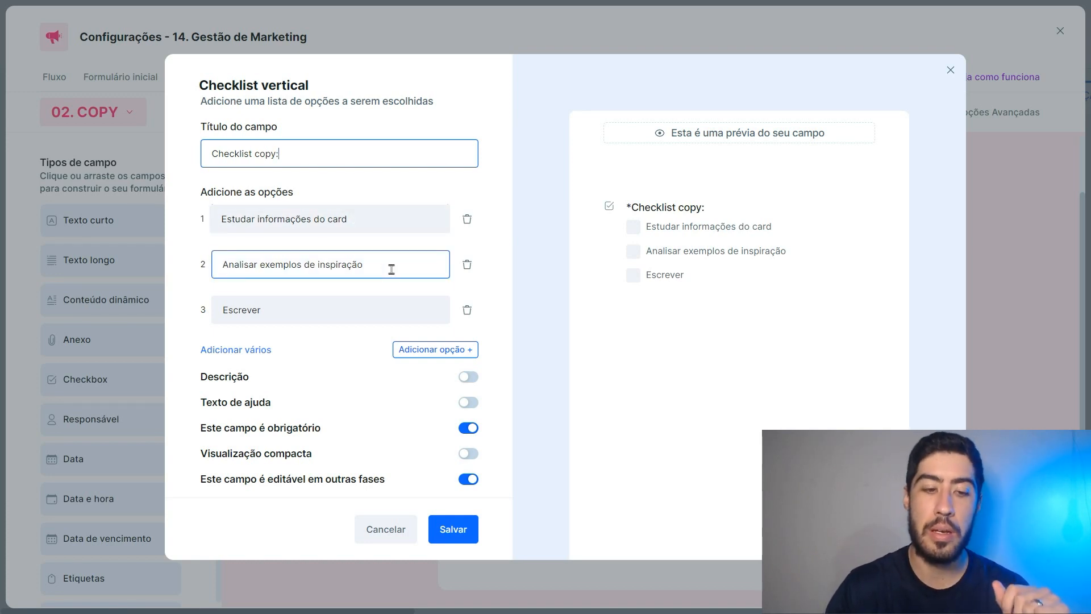
left_click(433, 518)
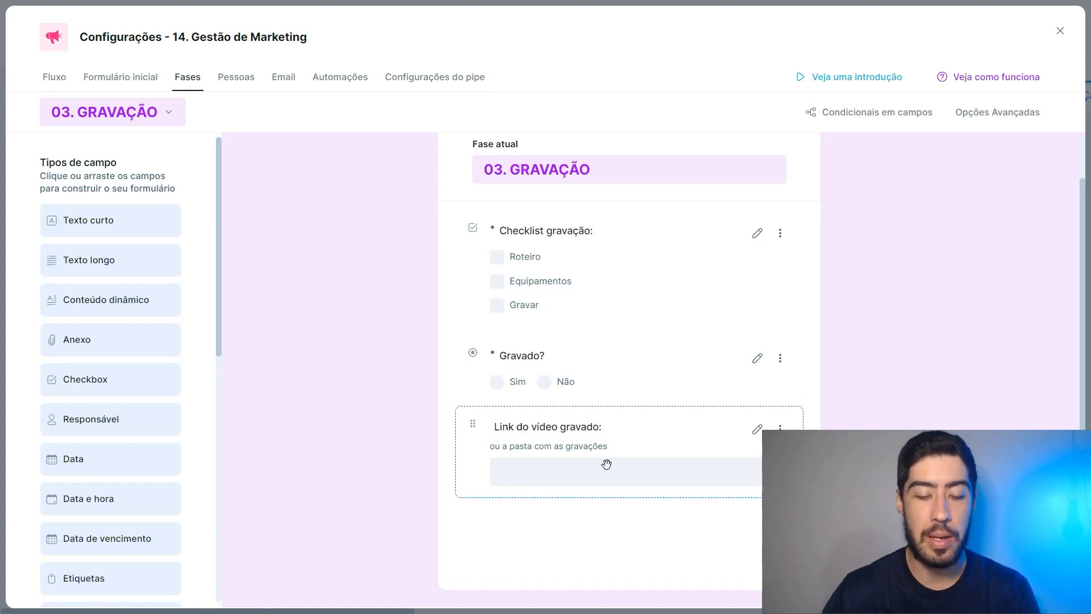
Review the form fields of the 04. WEB DESIGNER and 05. DESIGNER phases
left_click(112, 112)
left_click(263, 287)
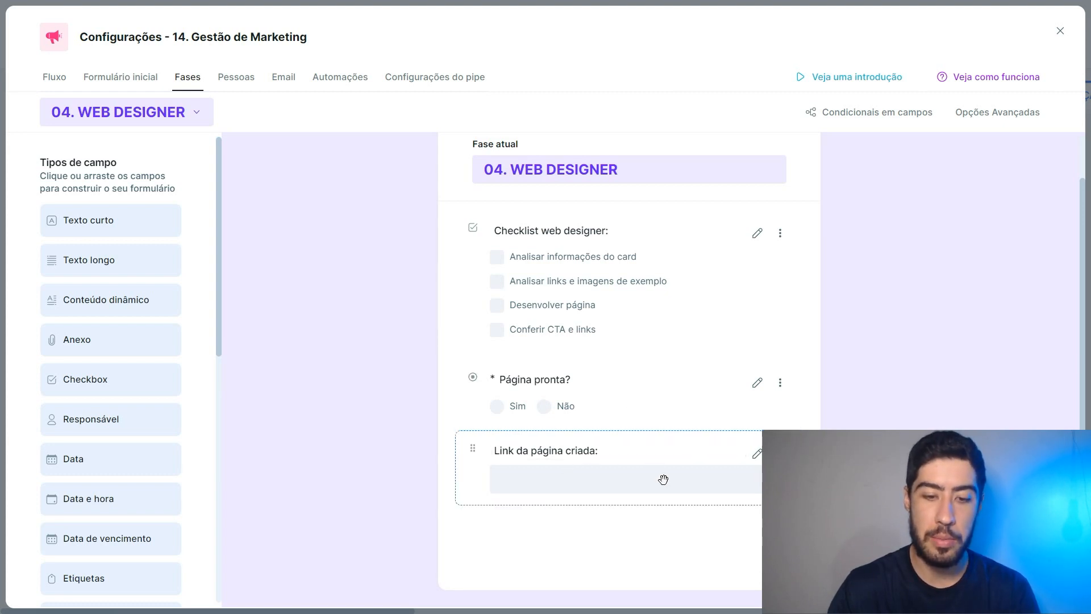
left_click(122, 112)
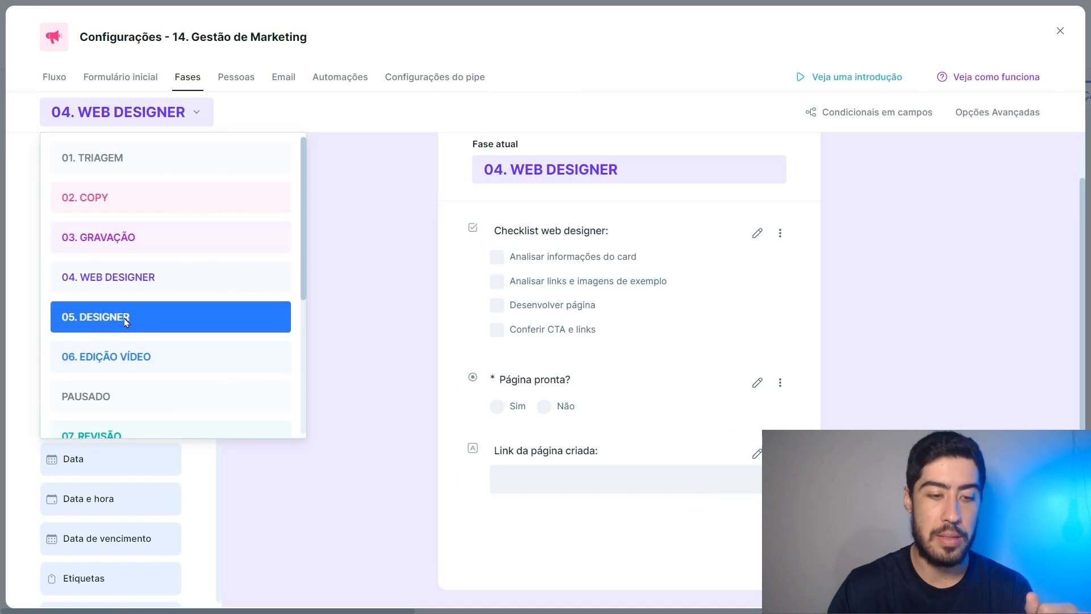
left_click(125, 318)
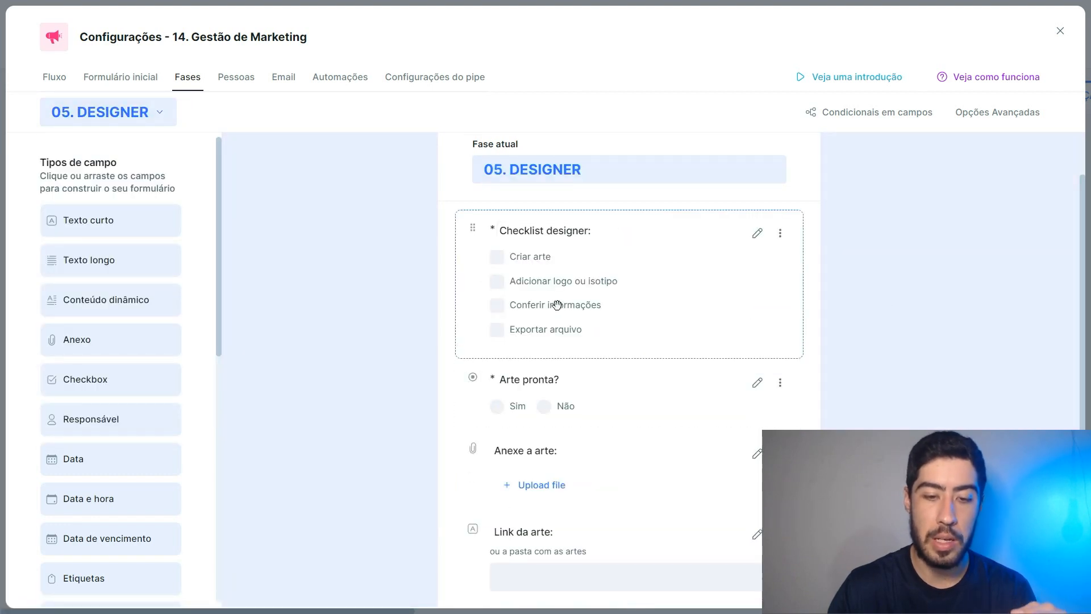
scroll(665, 275, "down", 1)
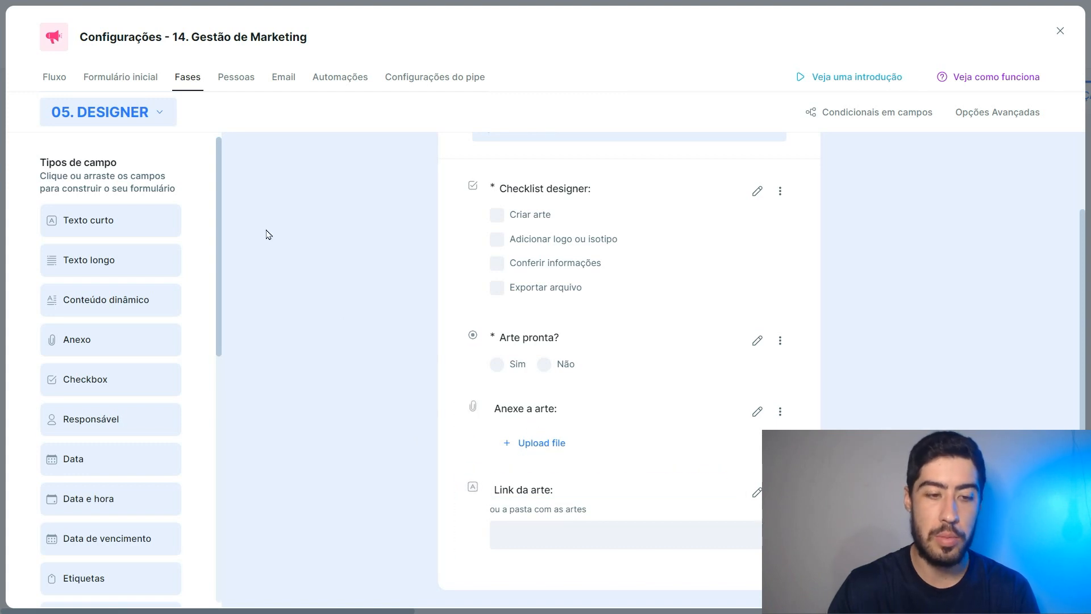
Review the form fields of the 06. EDIÇÃO VÍDEO and PAUSADO phases, including "Prazo máximo da pausa:"
left_click(151, 124)
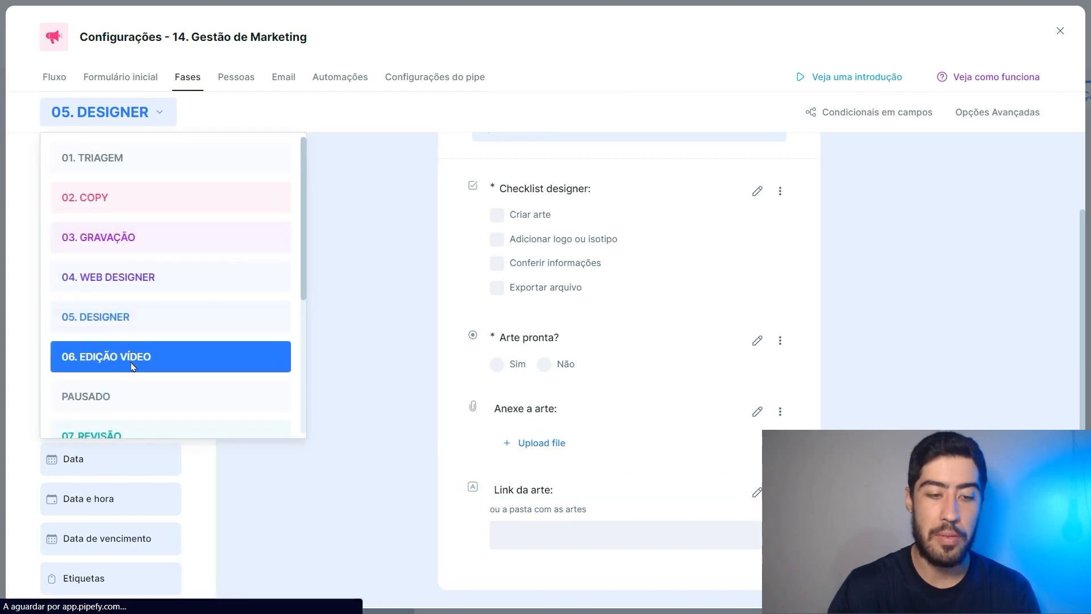
left_click(262, 358)
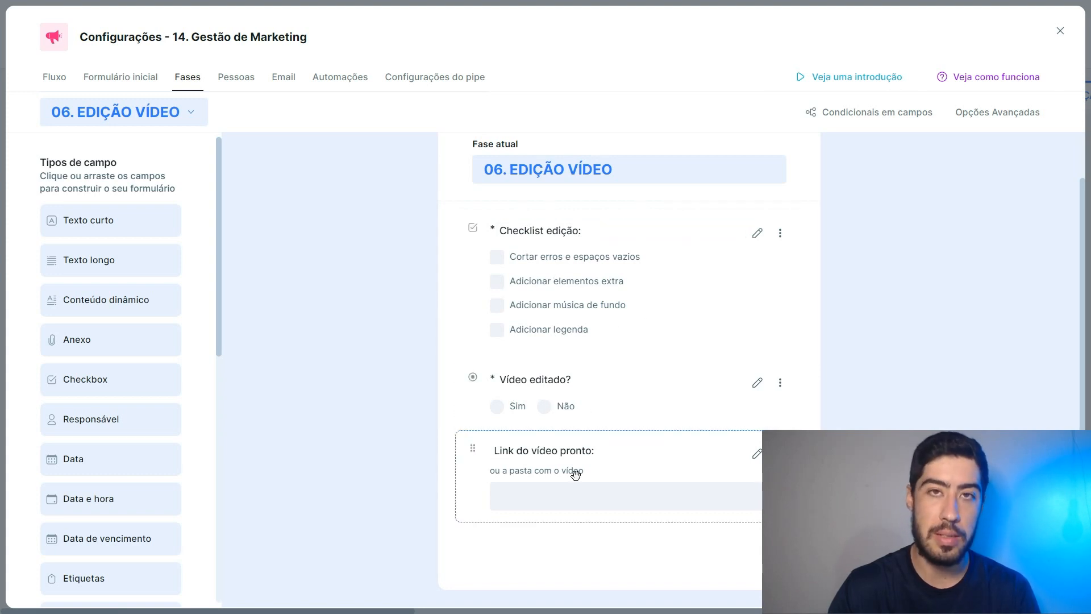
left_click(180, 119)
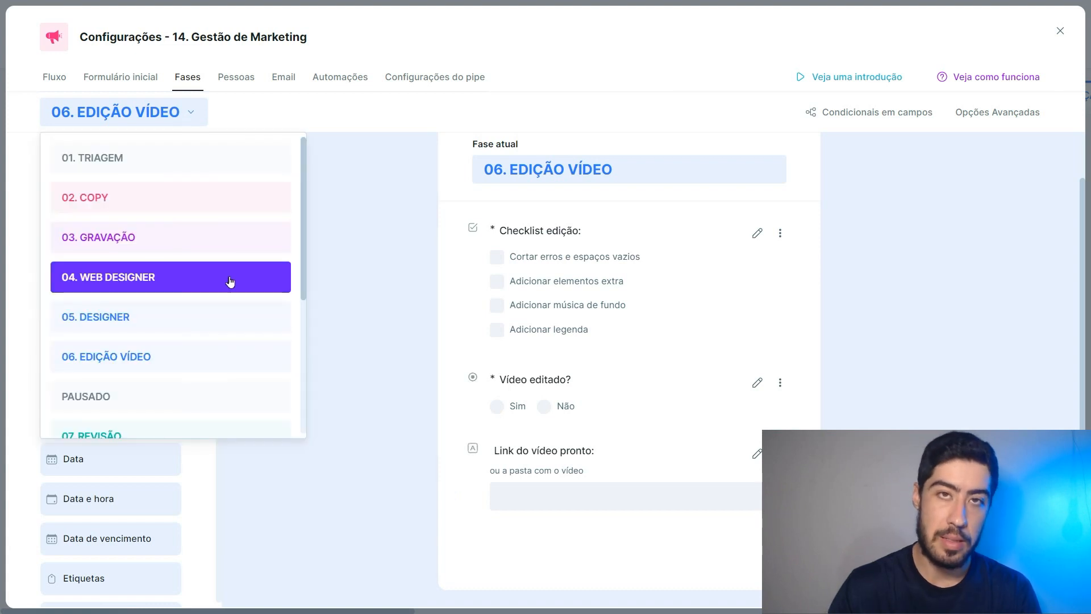
scroll(228, 282, "down", 3)
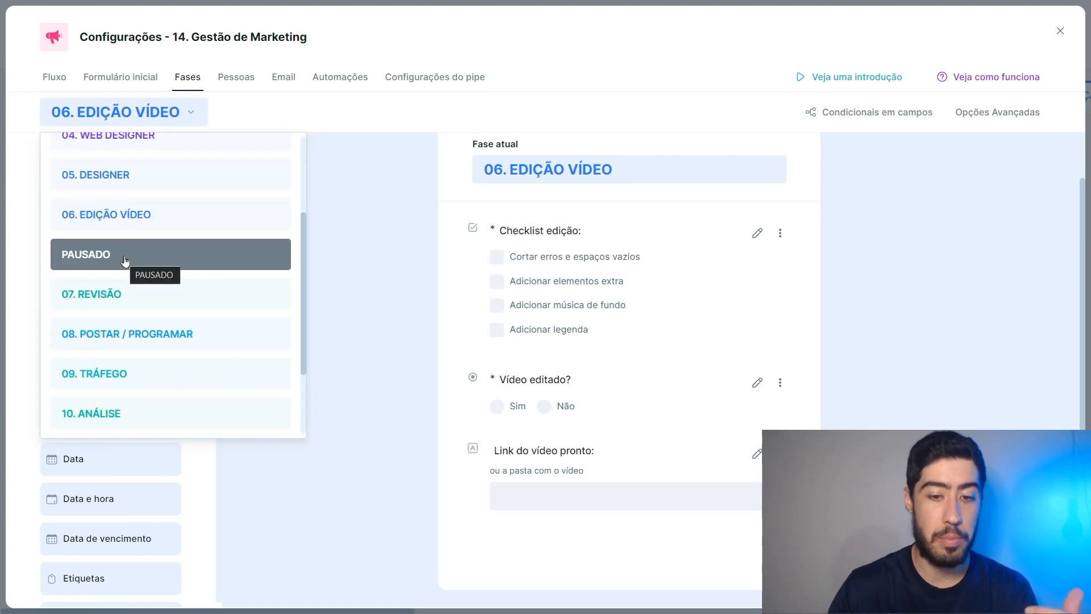
left_click(125, 259)
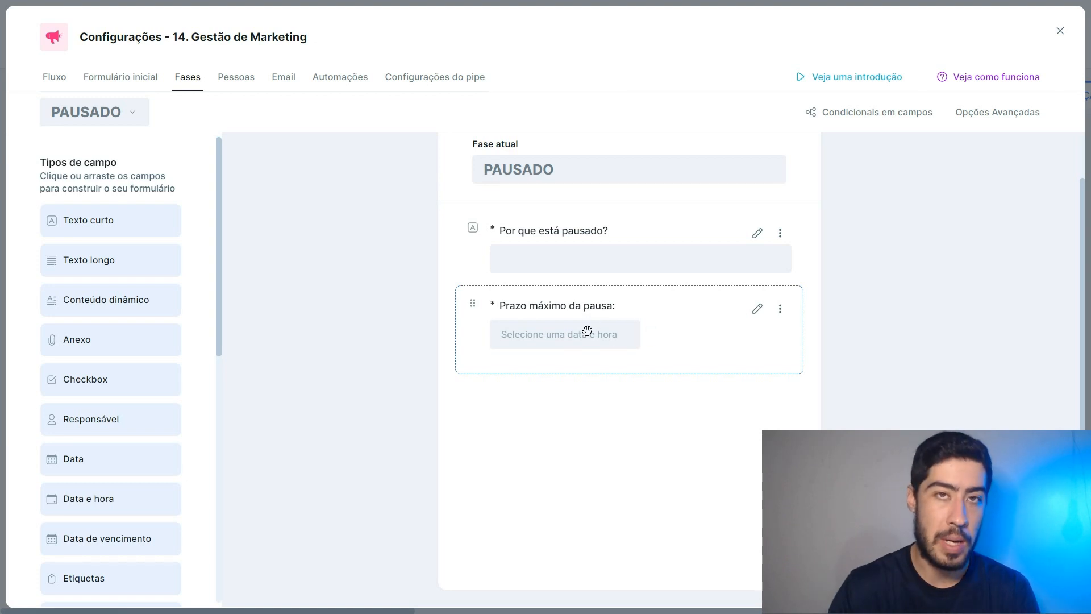
left_click(757, 314)
Review the form fields of the 07. REVISÃO and 08. POSTAR / PROGRAMAR phases
left_click(115, 226)
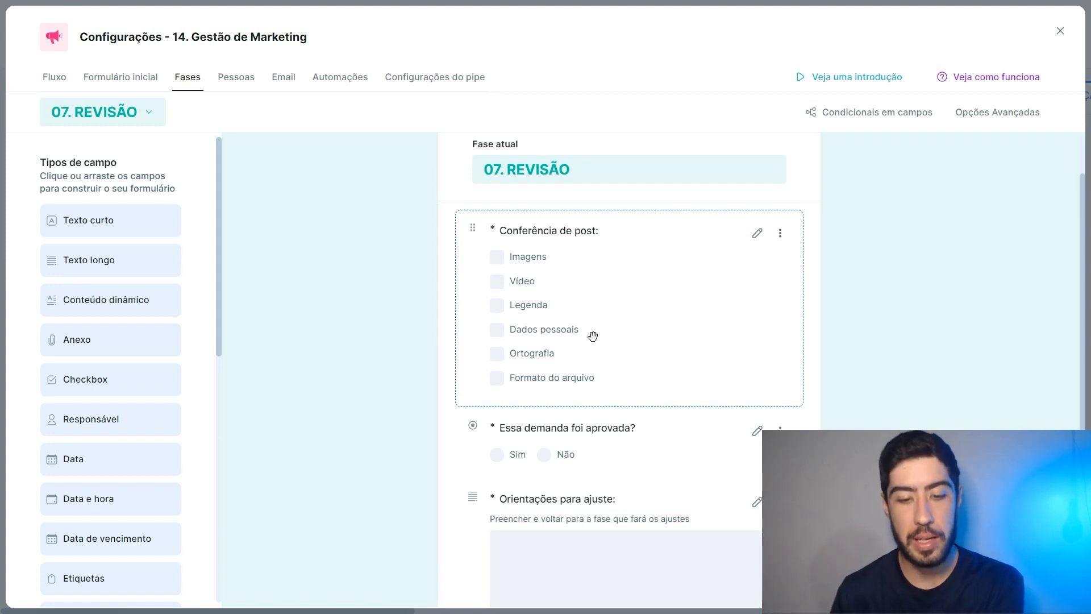
scroll(593, 337, "down", 1)
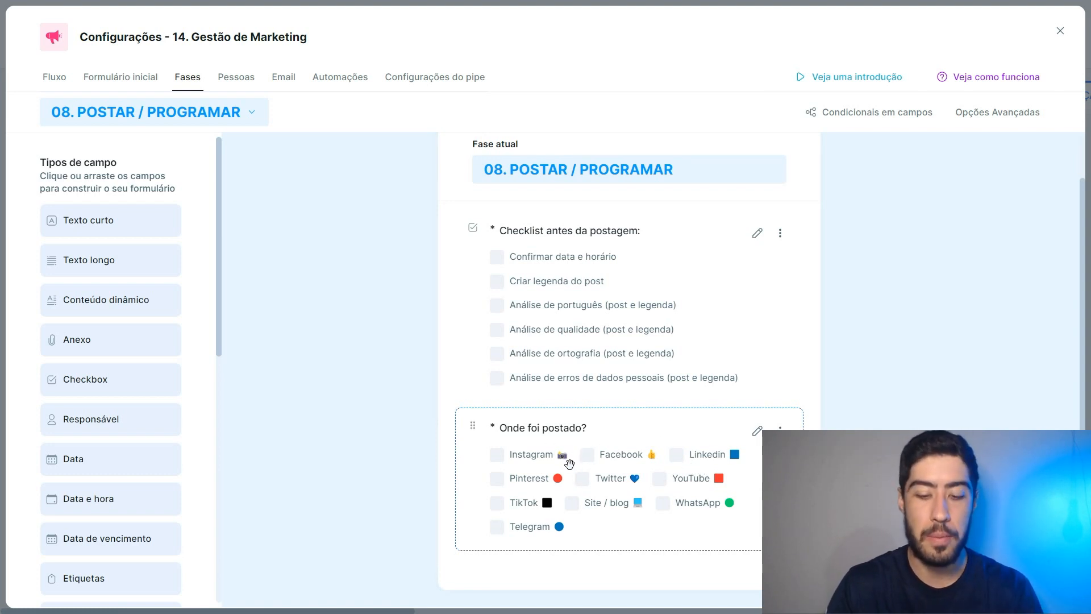
left_click(334, 294)
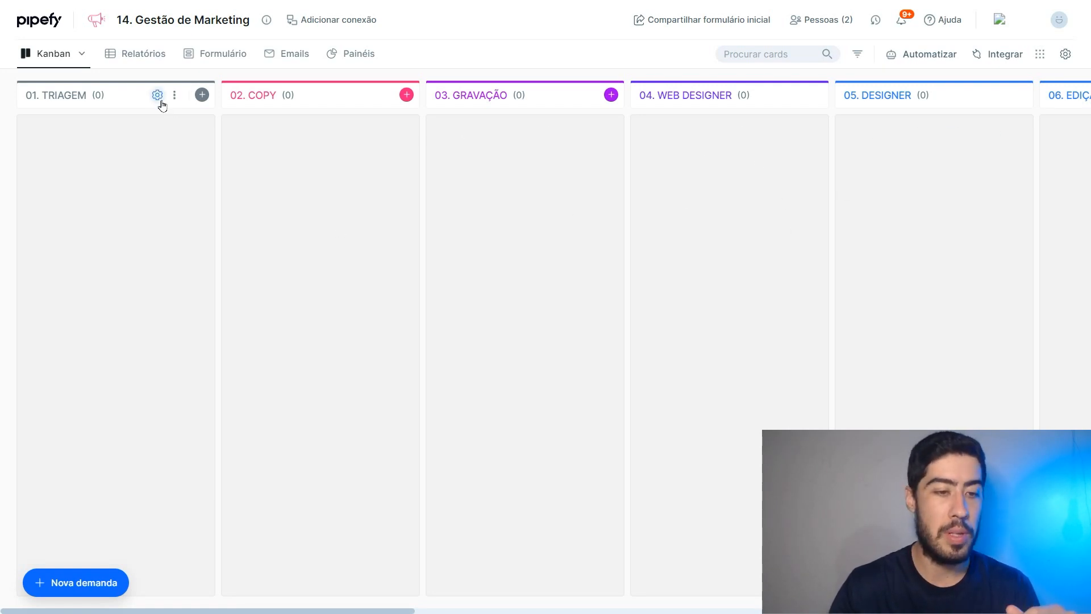
Open the field conditional "Aprovada" of the 07. REVISÃO phase from the 01. TRIAGEM phase settings
left_click(158, 95)
left_click(866, 116)
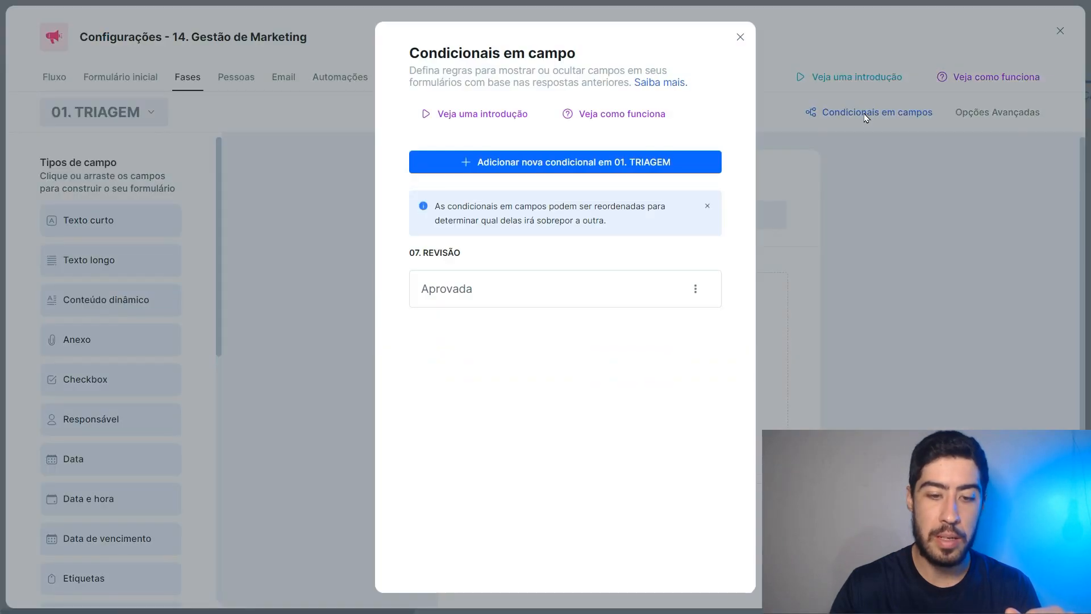
left_click(471, 290)
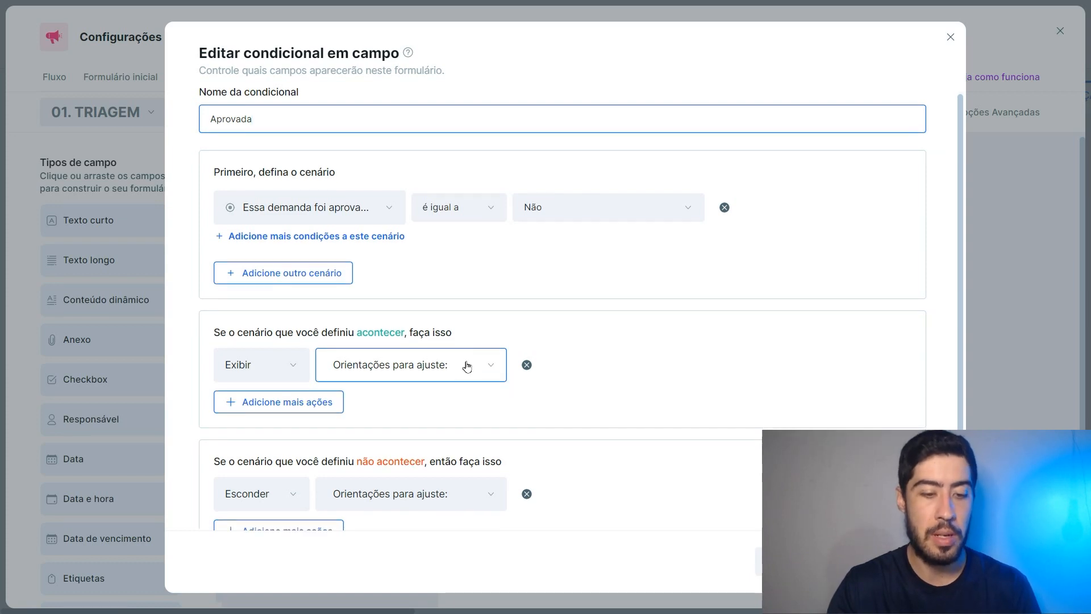
Clear the conditional's action for the scenario not happening and autofill it with the suggestion to hide "Orientações para ajuste:"
scroll(463, 367, "down", 1)
left_click(518, 452)
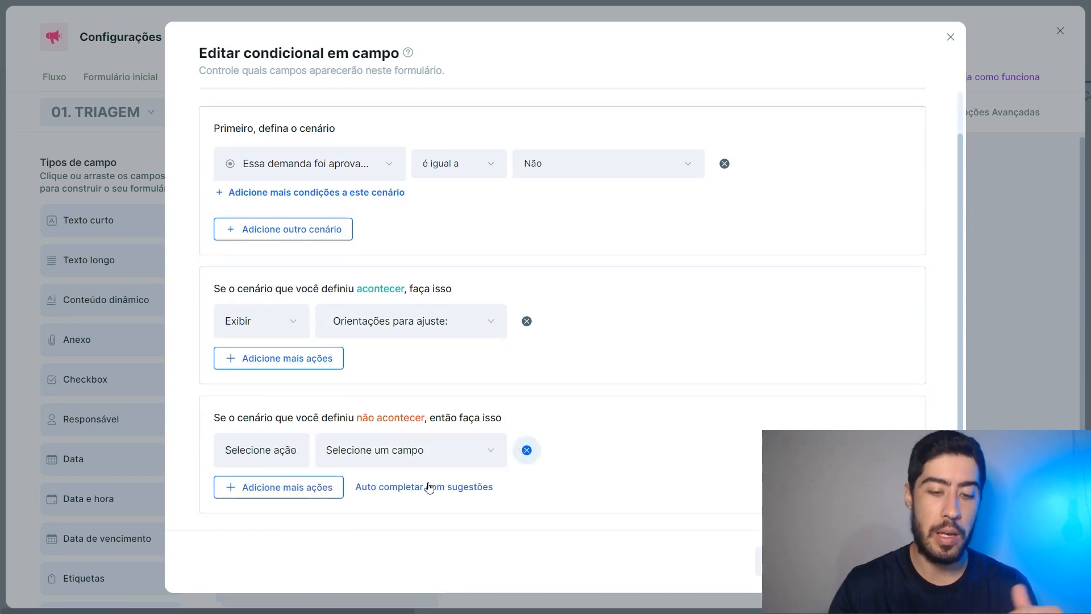
left_click(422, 487)
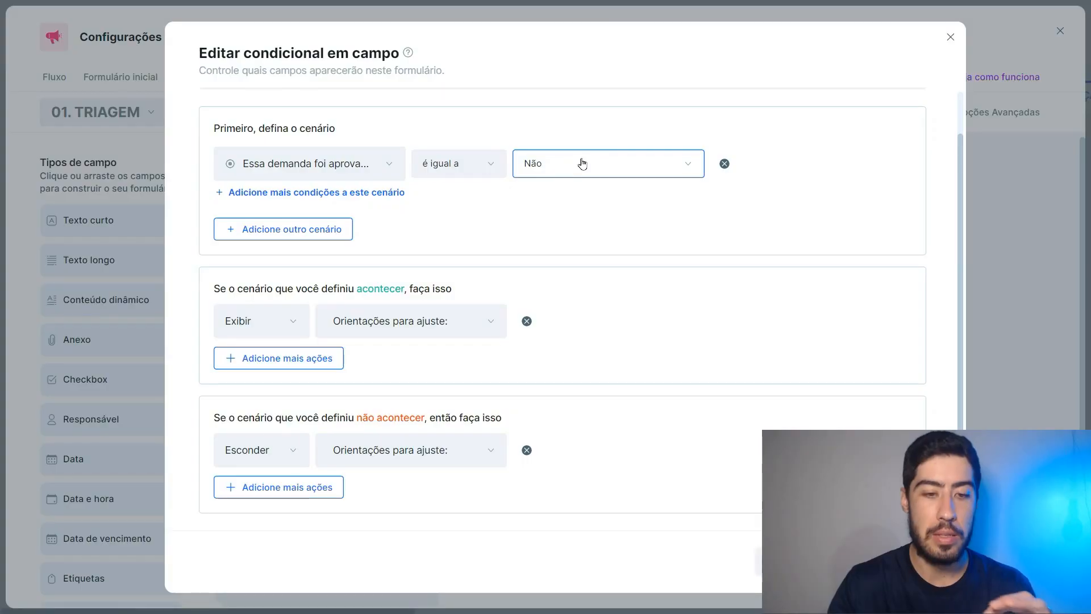
scroll(747, 292, "up", 2)
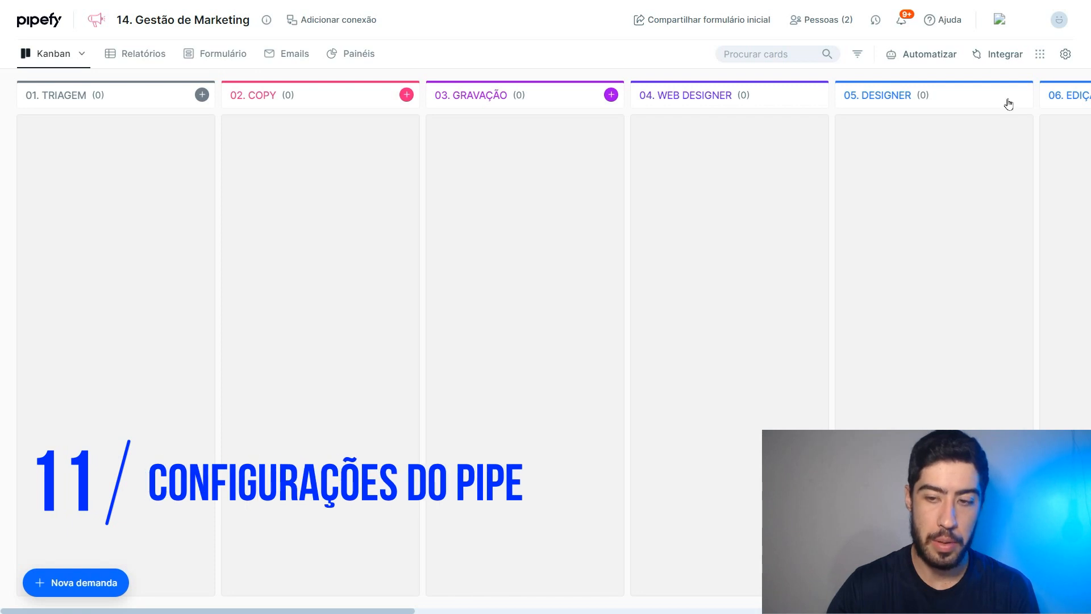
Open the general settings of the 14. Gestão de Marketing pipe and review its name and item name
left_click(1066, 57)
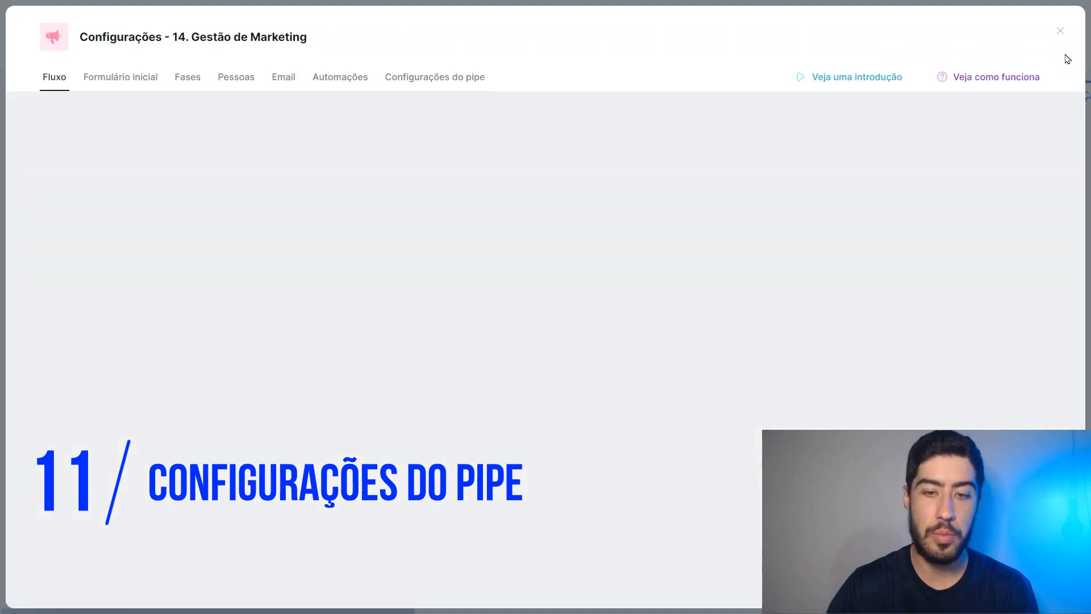
left_click(480, 85)
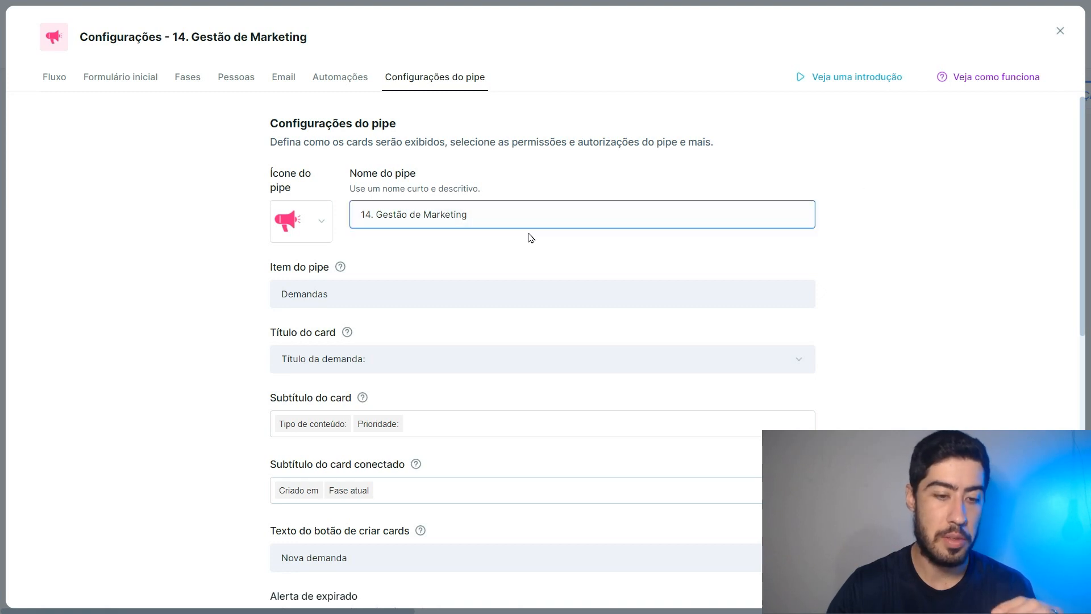
left_click(379, 294)
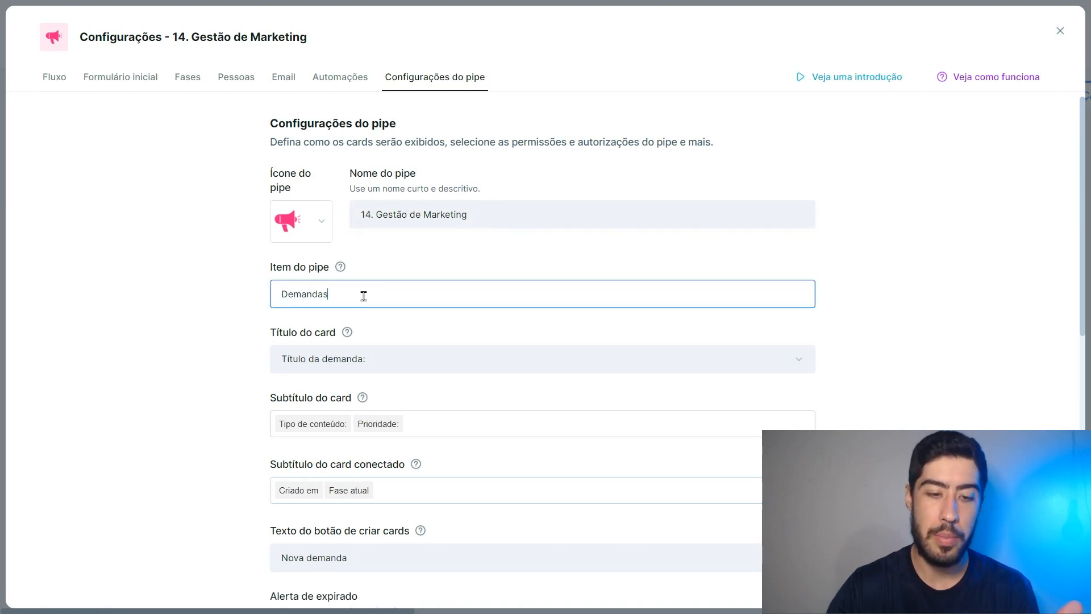
double_click(295, 295)
left_click(238, 294)
left_click(300, 292)
left_click(239, 294)
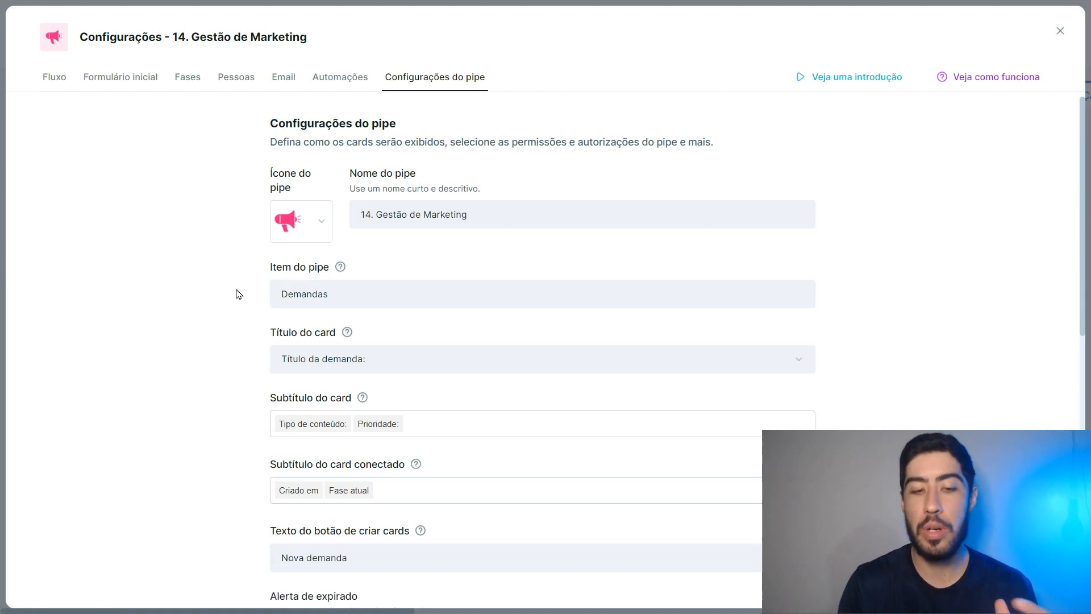
left_click(301, 282)
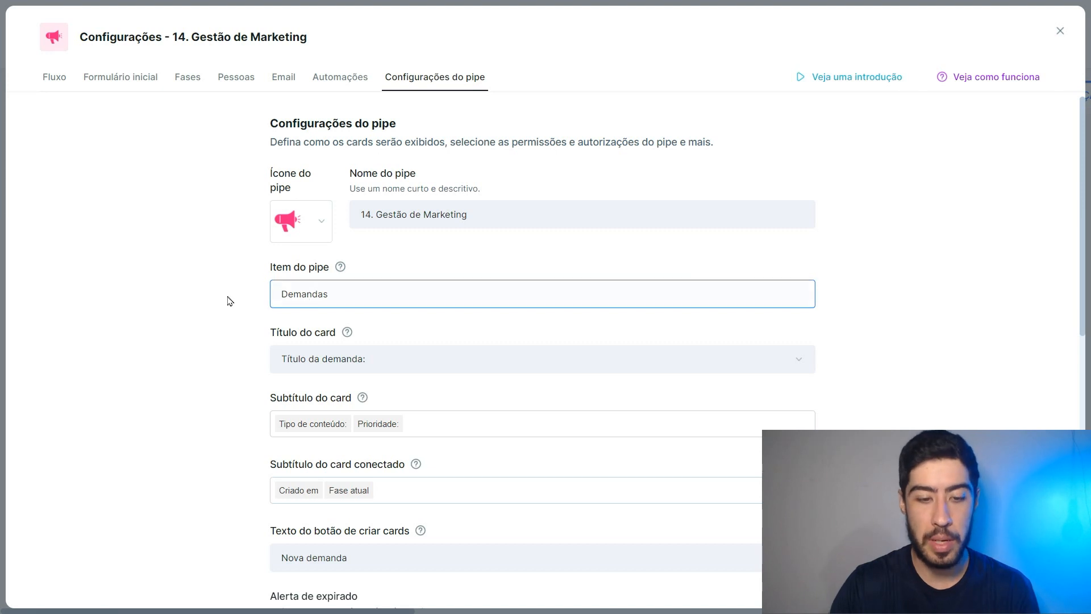
Check the card title setting and remove "Tipo de conteúdo:" from the card subtitle
left_click(345, 340)
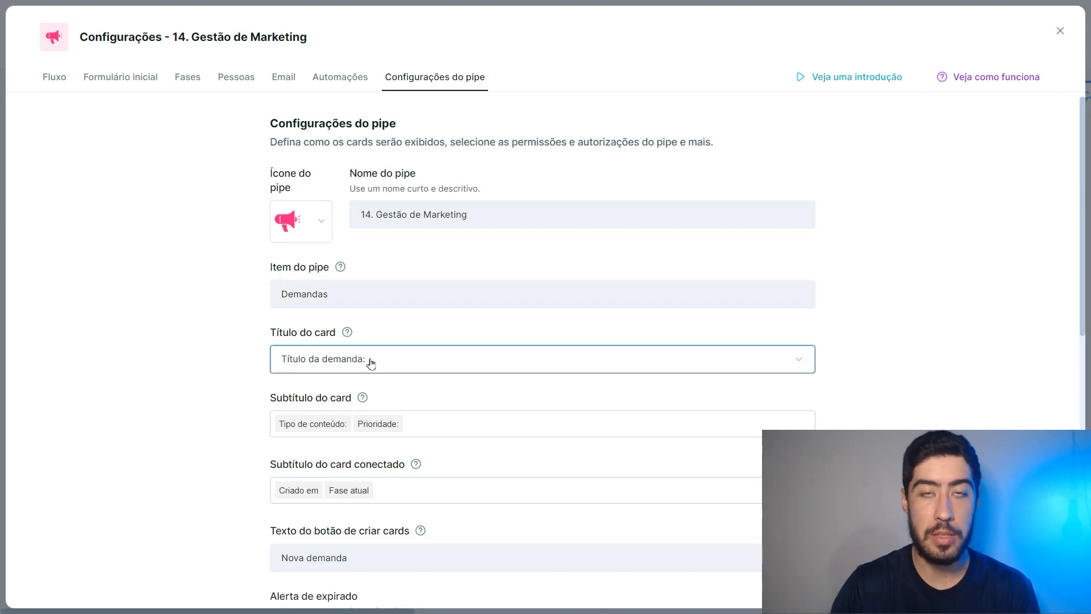
scroll(426, 365, "down", 3)
scroll(397, 330, "up", 3)
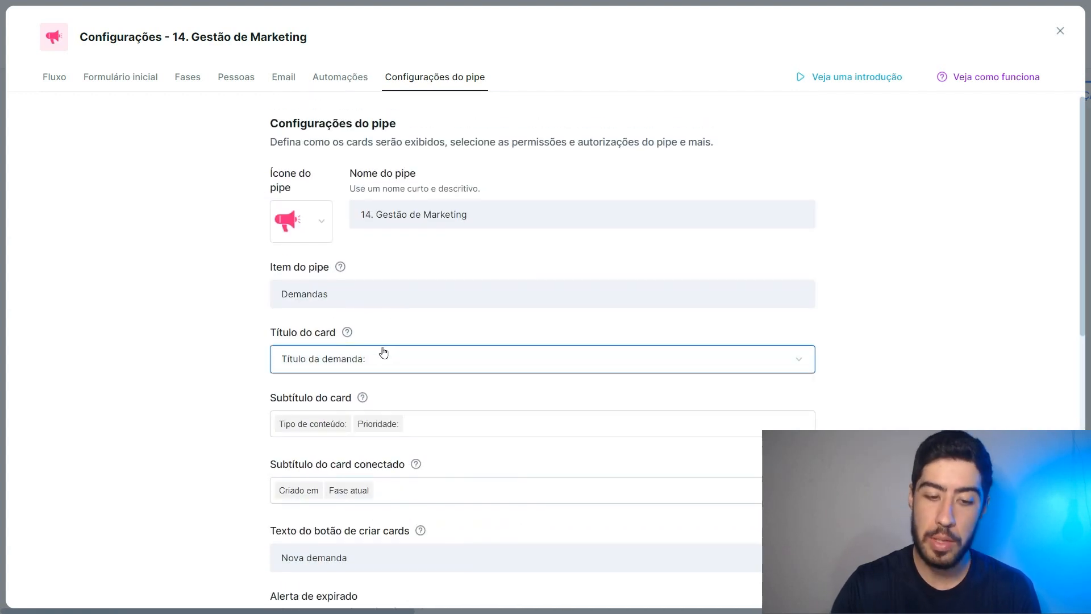
left_click(343, 423)
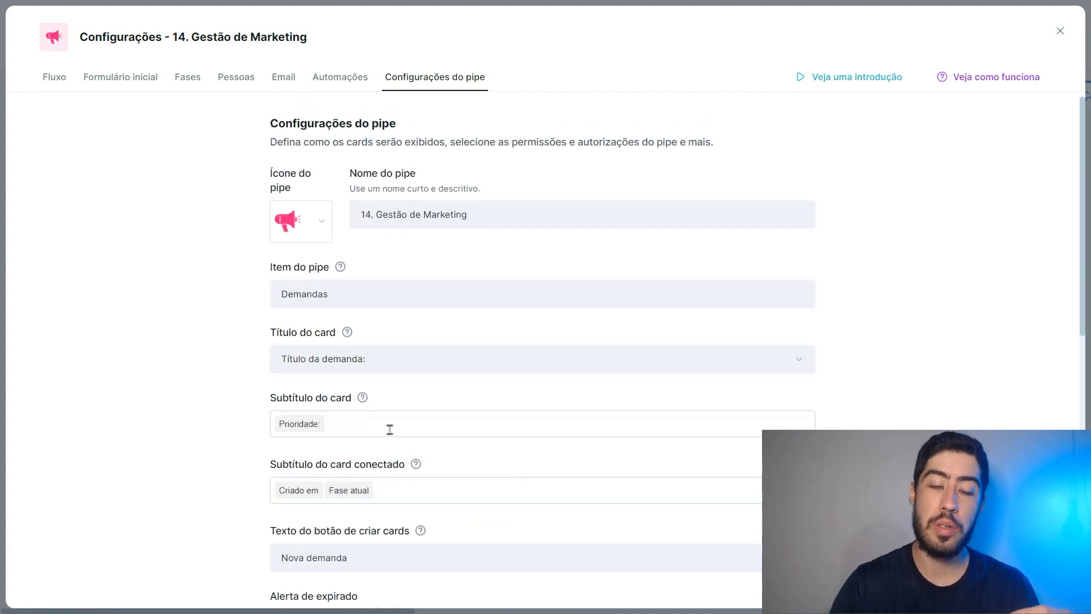
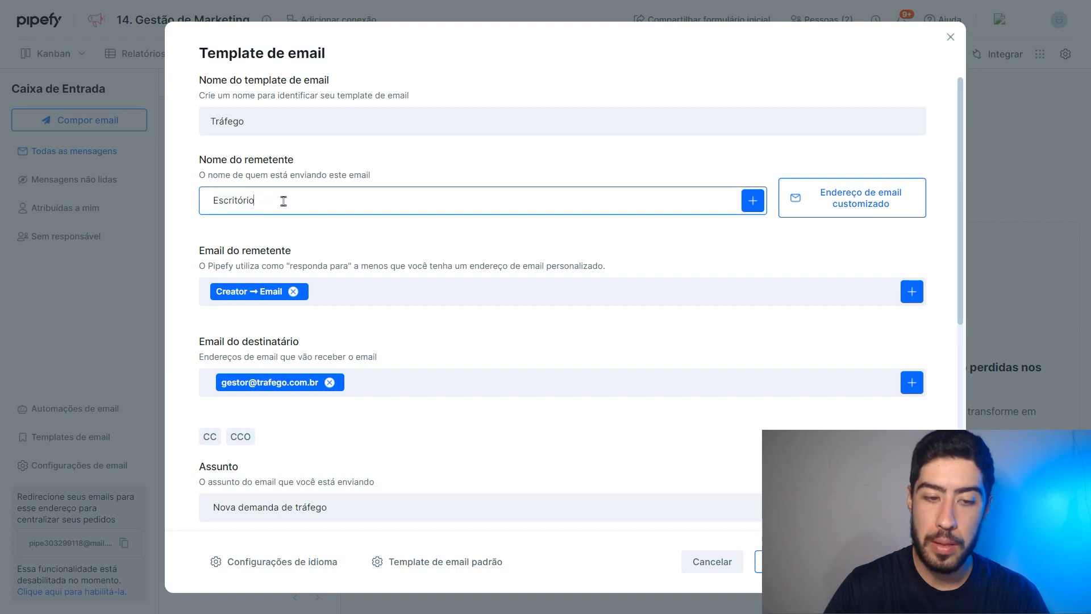
Replace the creator's email with the business contact email as the sender address in the Tráfego email template
left_click(297, 233)
left_click(302, 294)
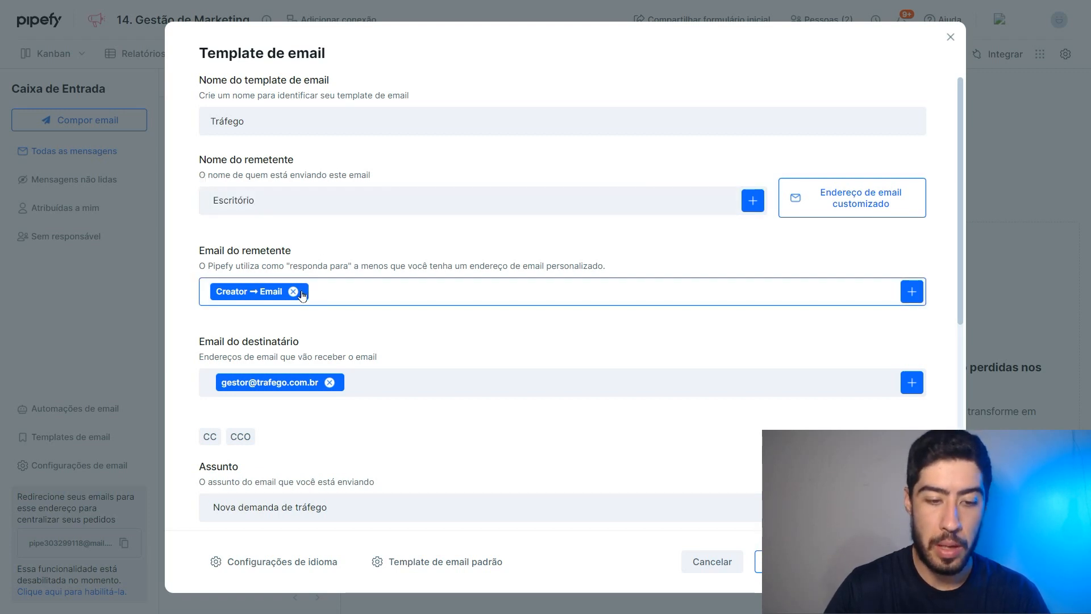
left_click(911, 293)
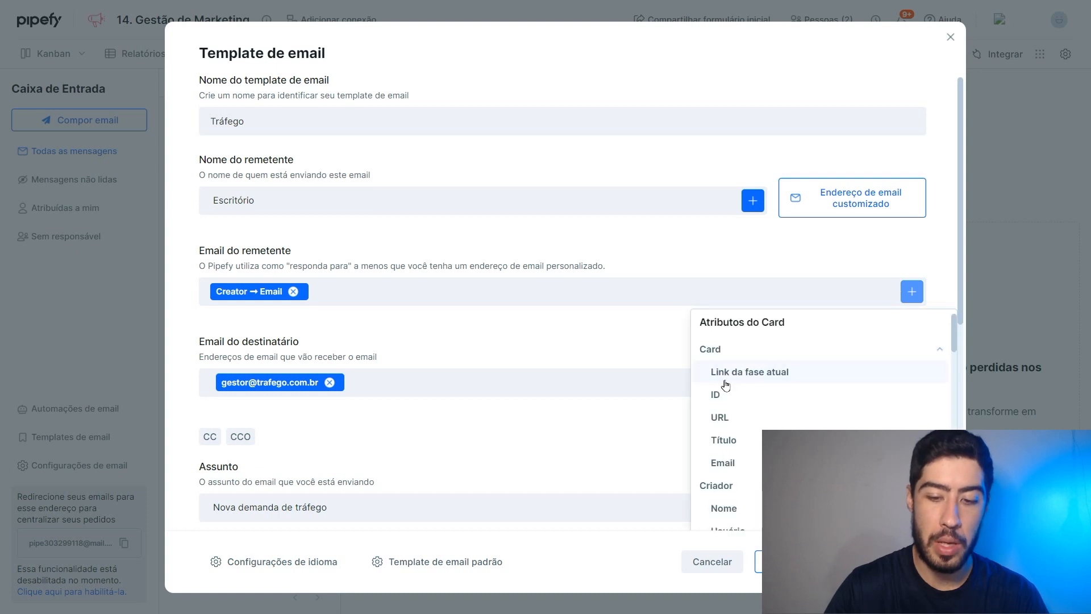
scroll(733, 393, "down", 1)
left_click(380, 283)
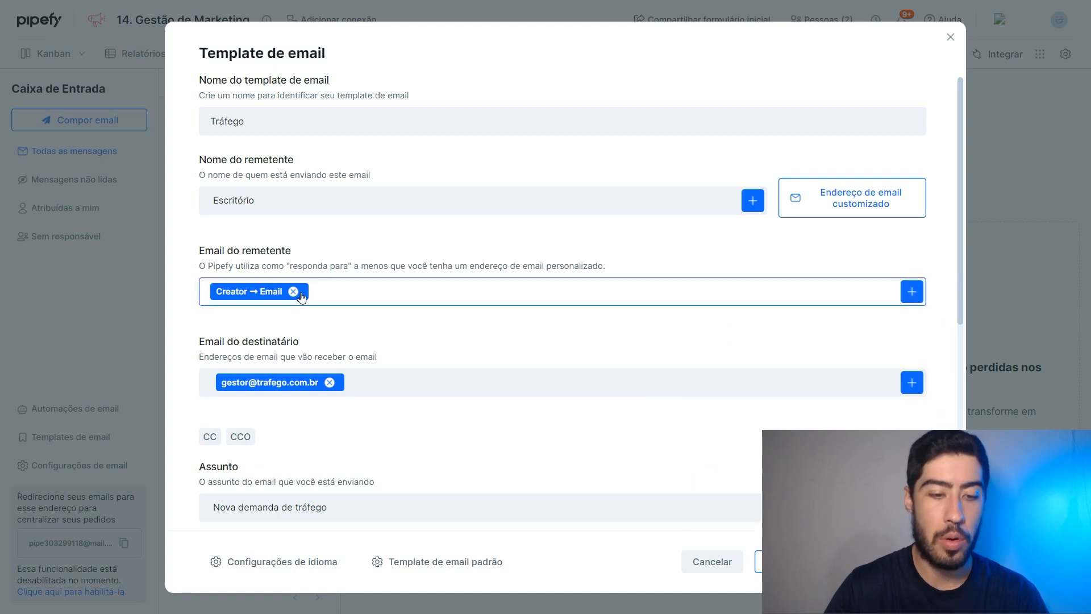
left_click(293, 291)
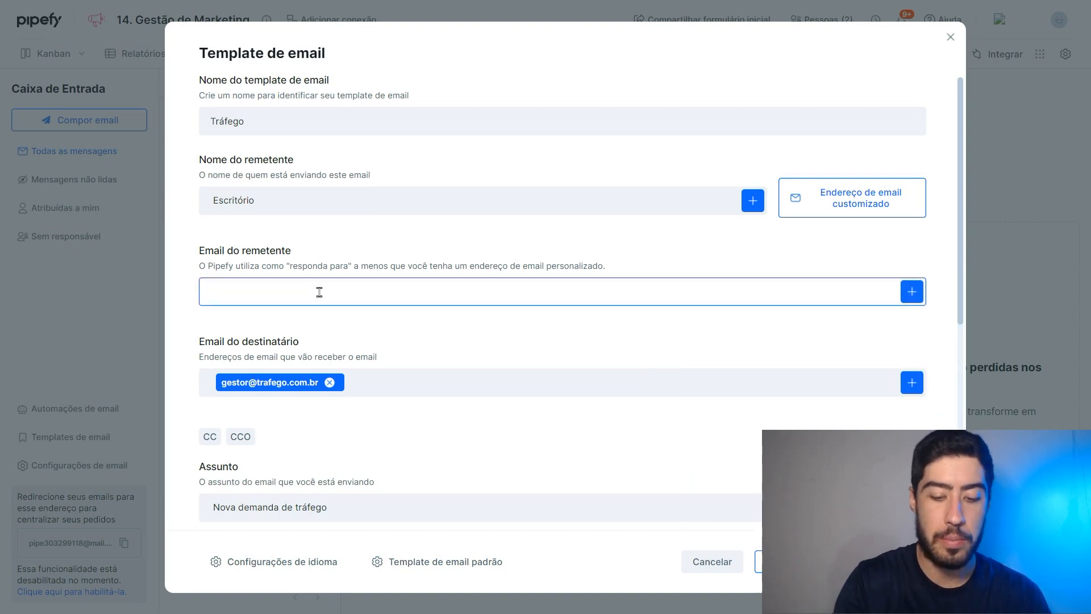
key("ctrl+v")
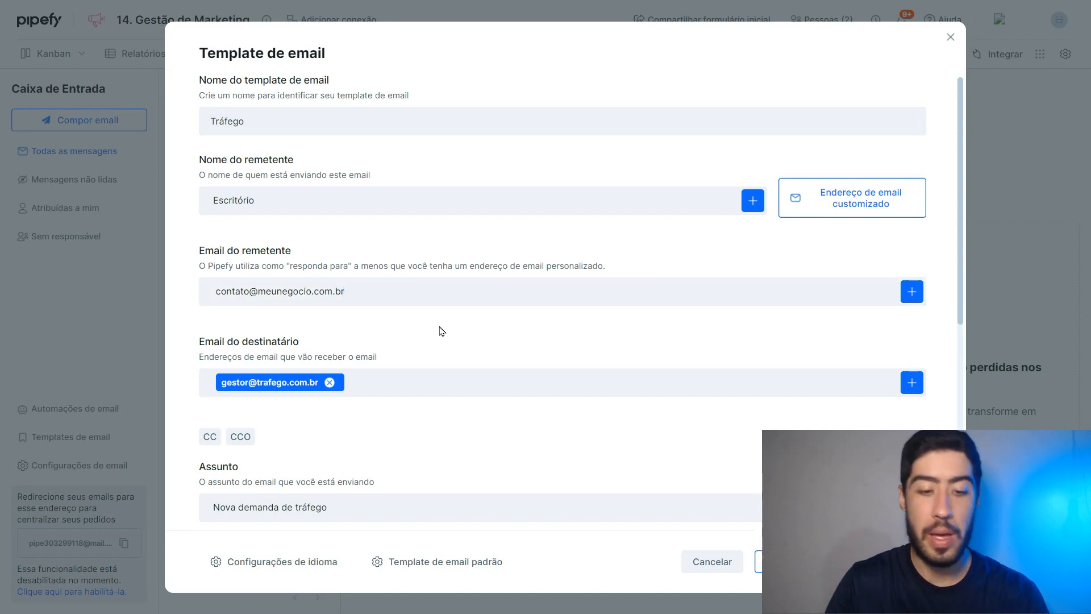
key("Return")
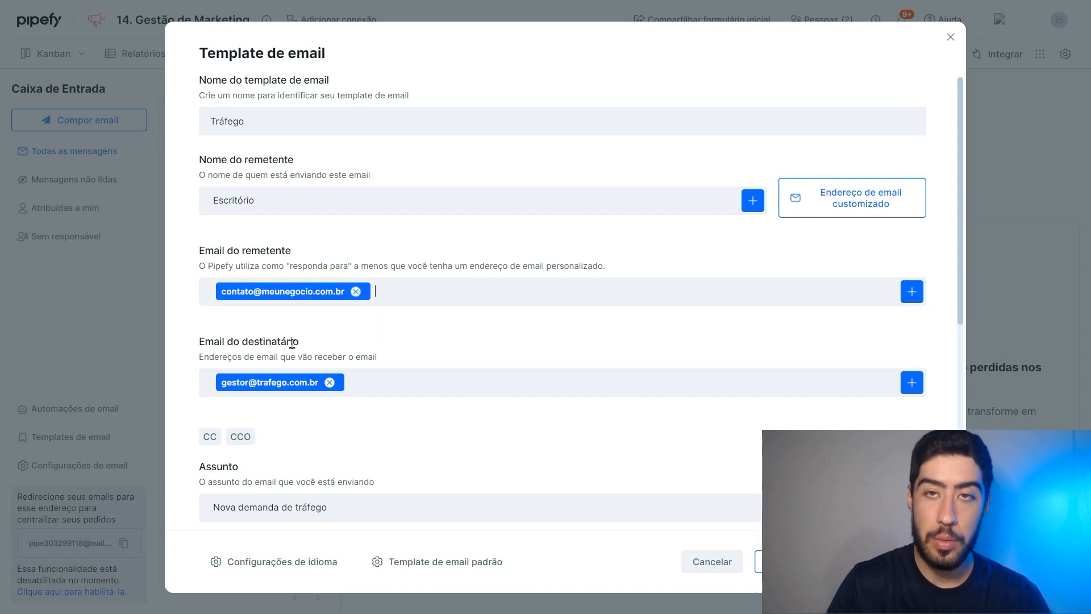
Review the recipient, subject and message body of the Tráfego email template
scroll(440, 344, "down", 1)
left_click(433, 316)
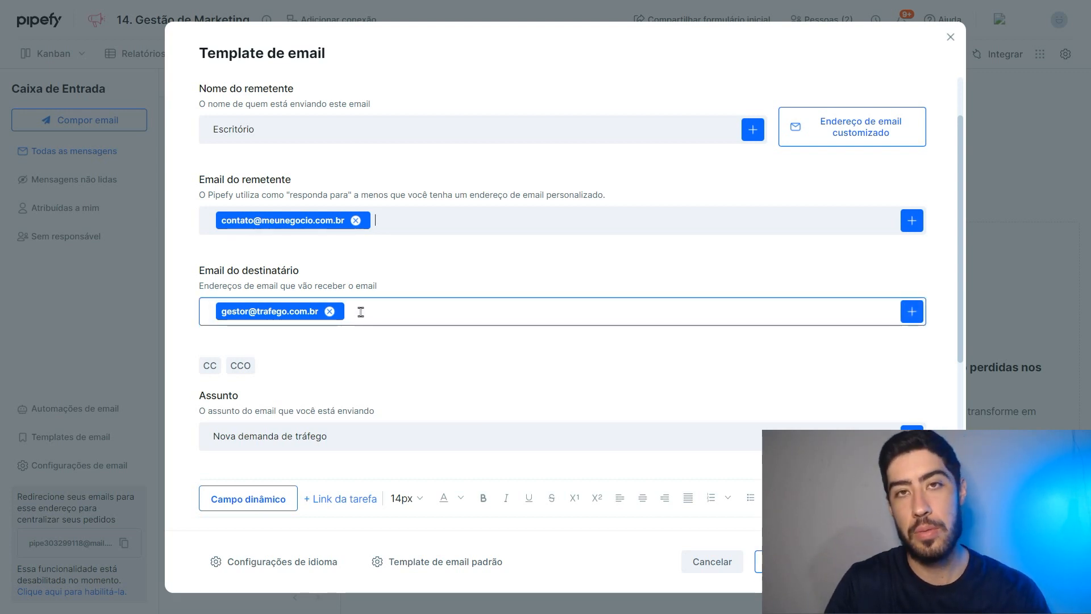
left_click(378, 280)
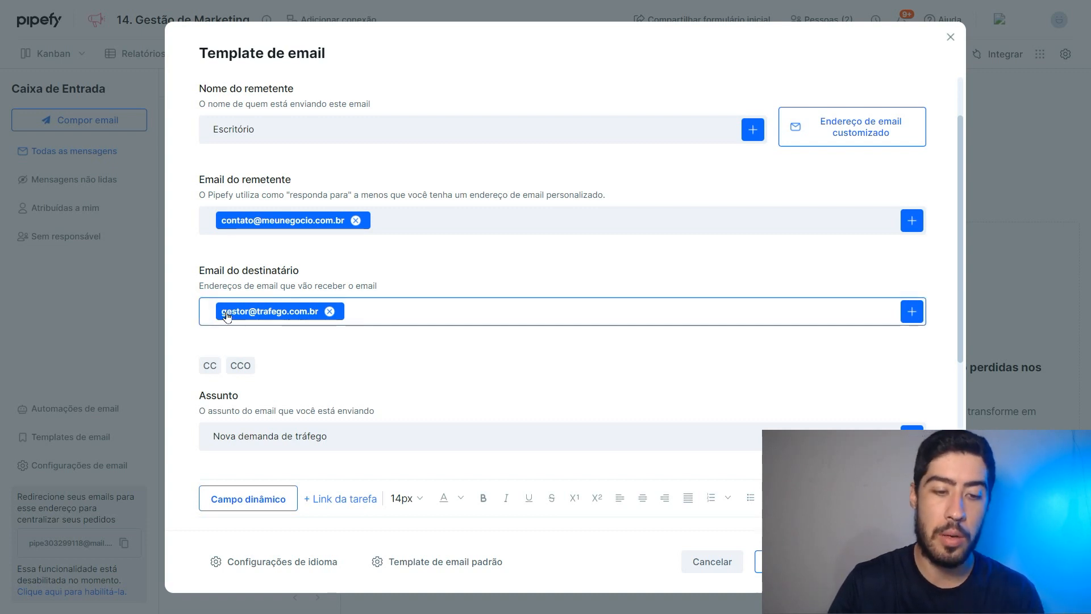
scroll(392, 295, "down", 4)
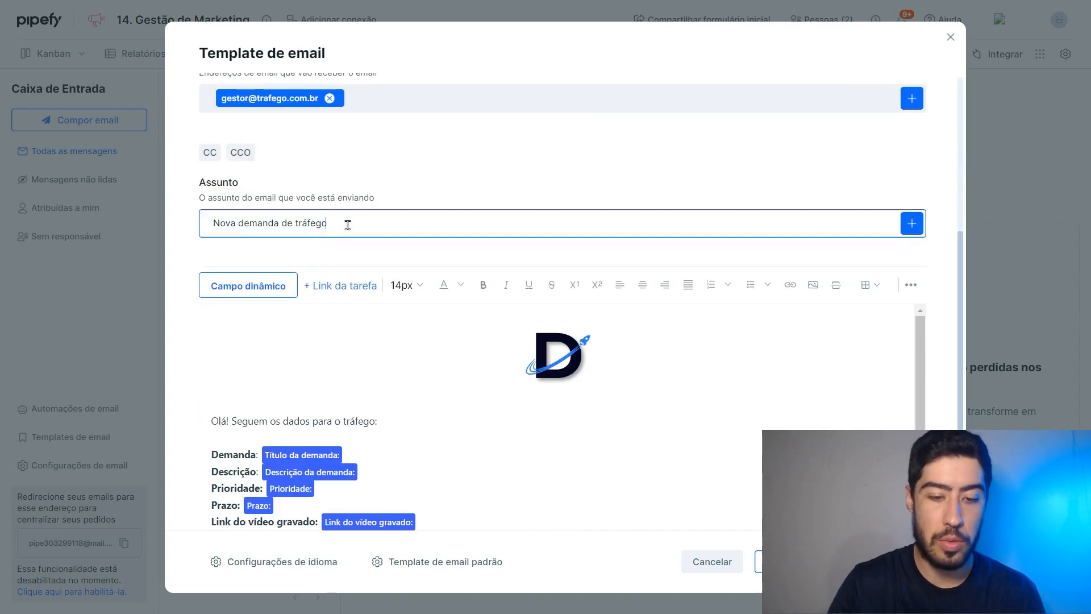
scroll(466, 261, "down", 2)
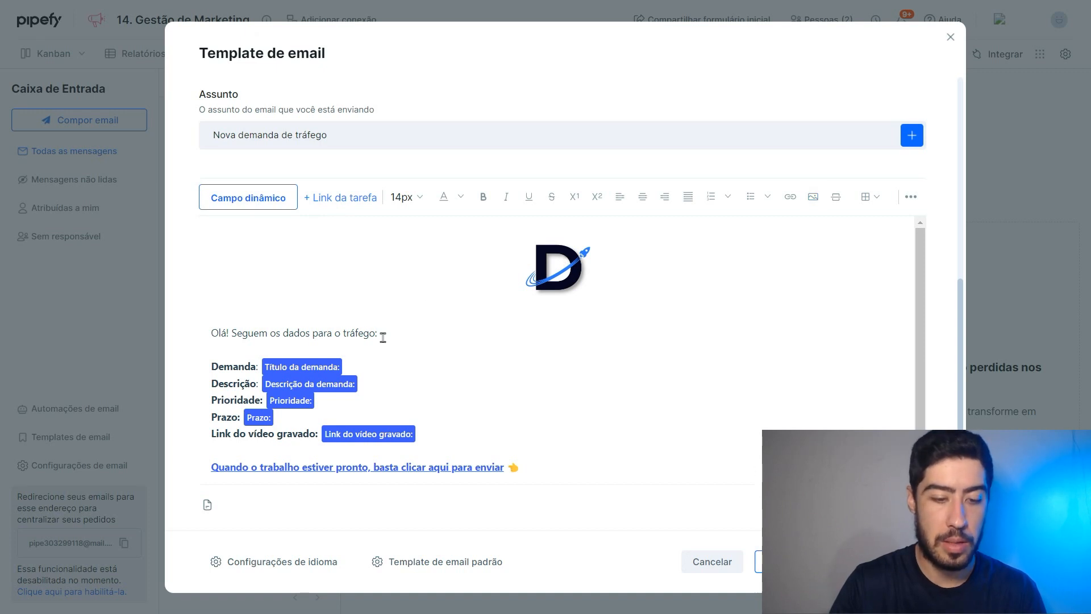
scroll(398, 344, "down", 1)
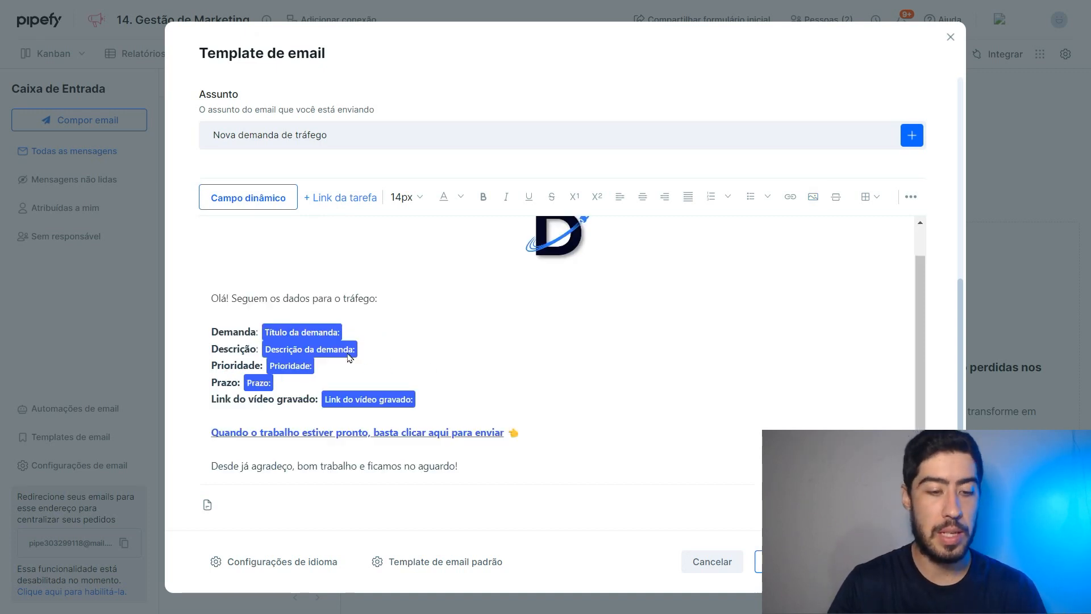
Examine the "Demanda" line of the message and browse the dynamic fields of the Start form
double_click(228, 332)
left_click(360, 330)
left_click(250, 197)
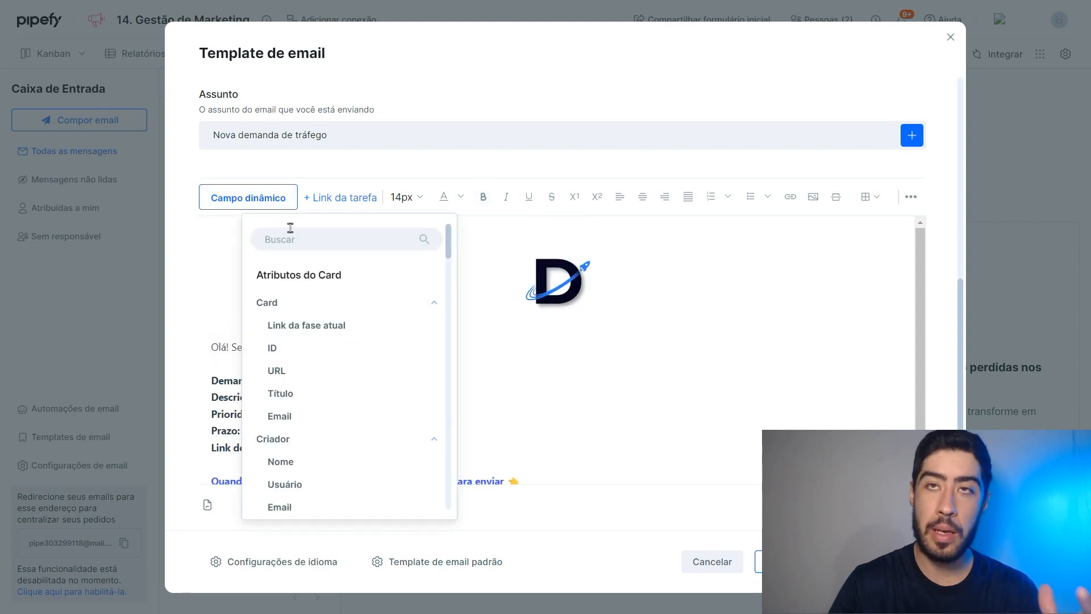
scroll(333, 341, "down", 5)
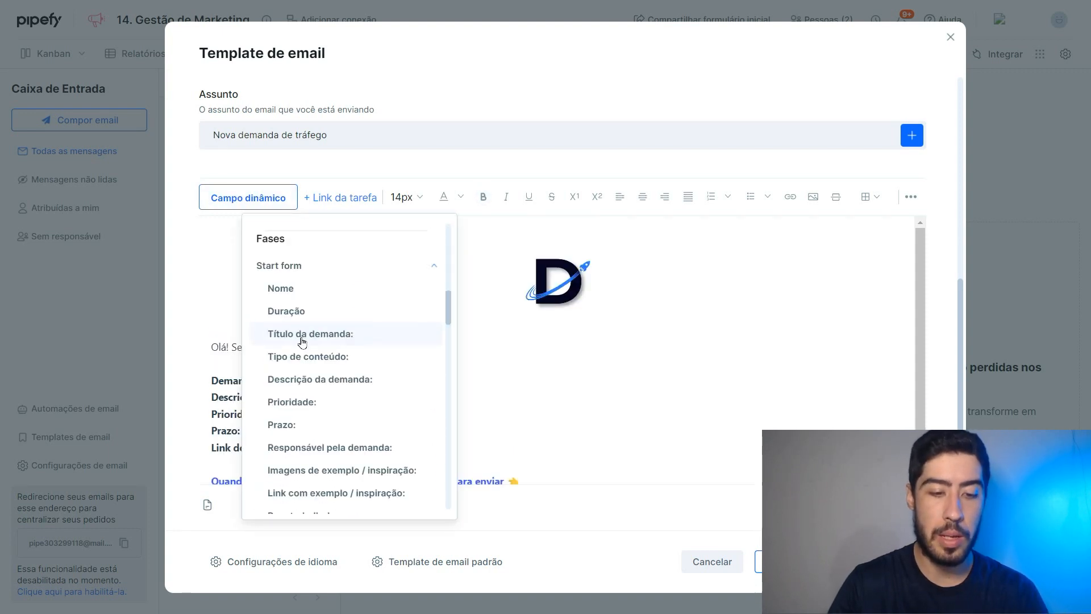
left_click(479, 370)
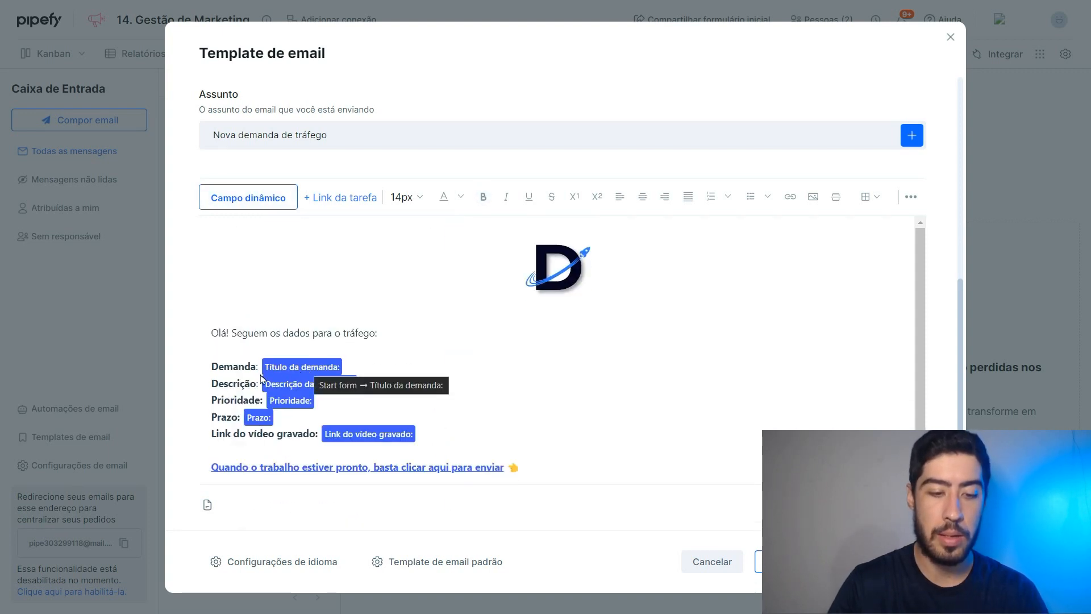
Review the remaining field lines, the submission link and the "Link da fase atual" dynamic field, and close the Tráfego template without saving
double_click(236, 400)
double_click(224, 418)
left_click(446, 432)
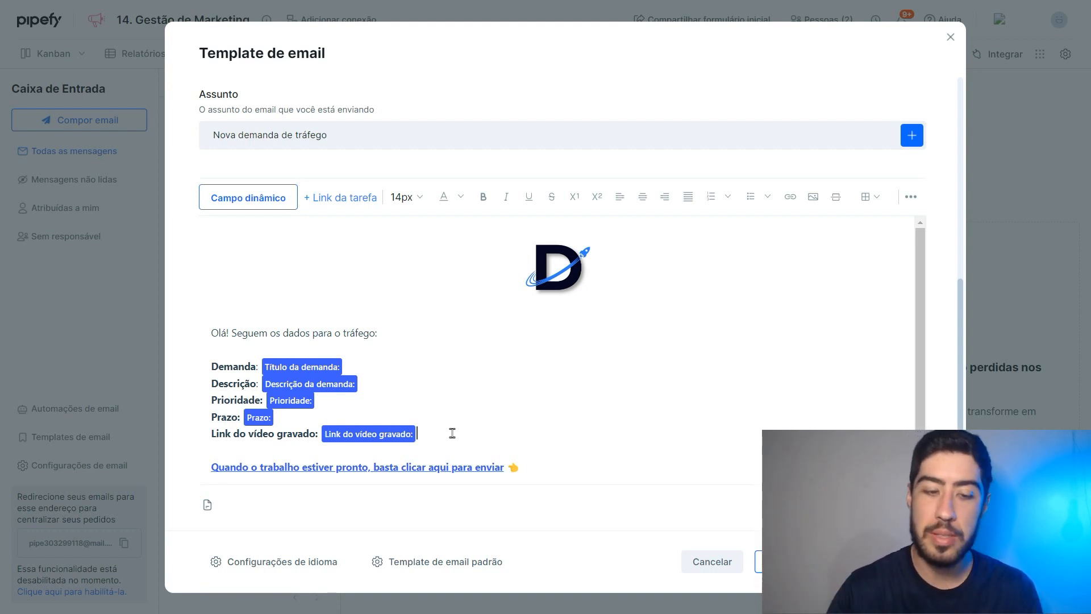
scroll(220, 431, "down", 1)
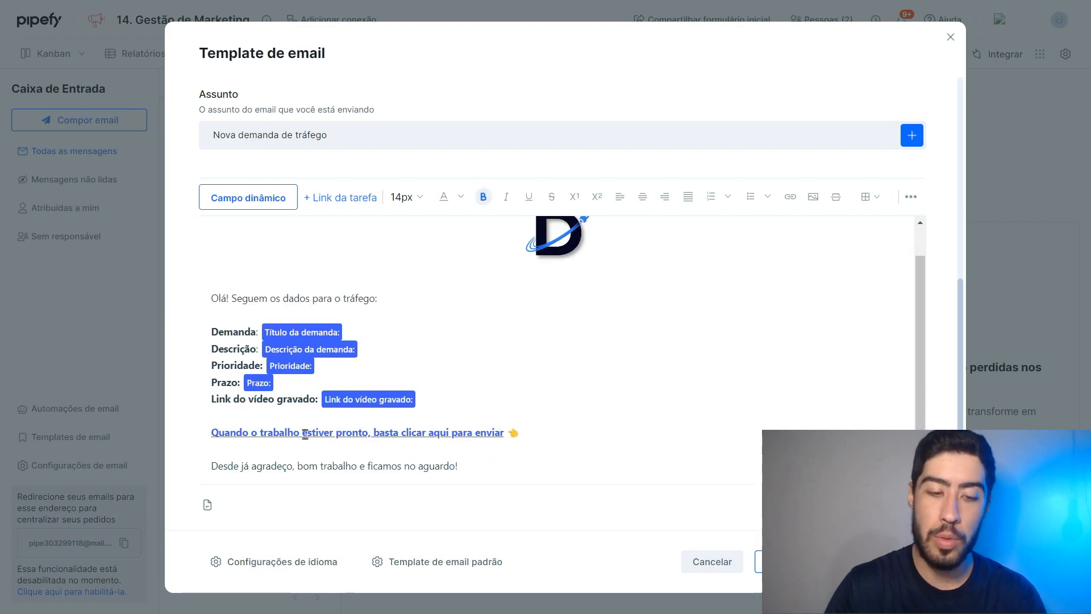
left_click(244, 203)
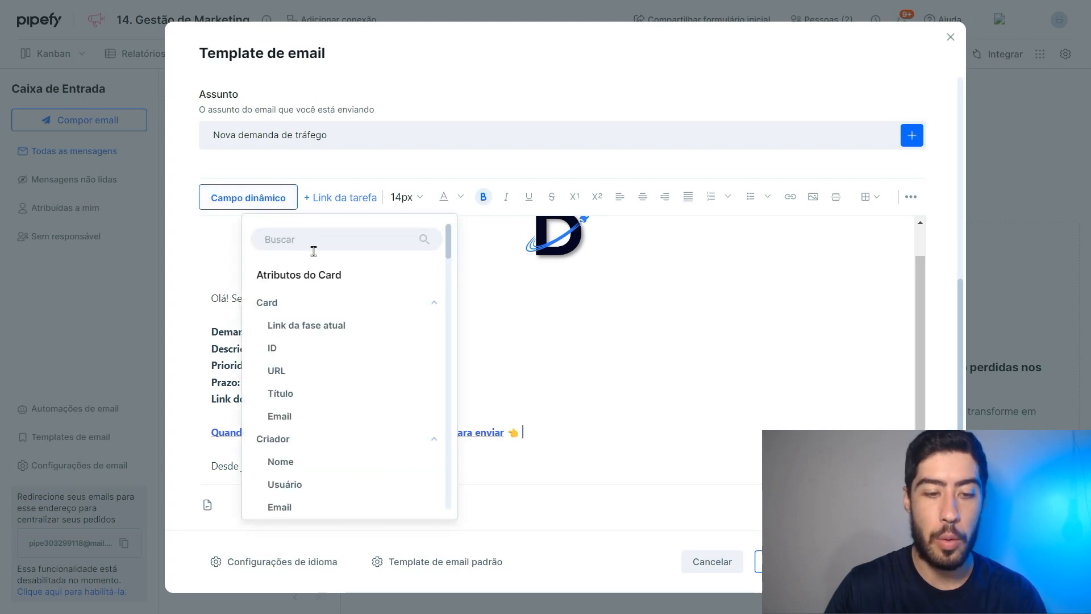
left_click(313, 332)
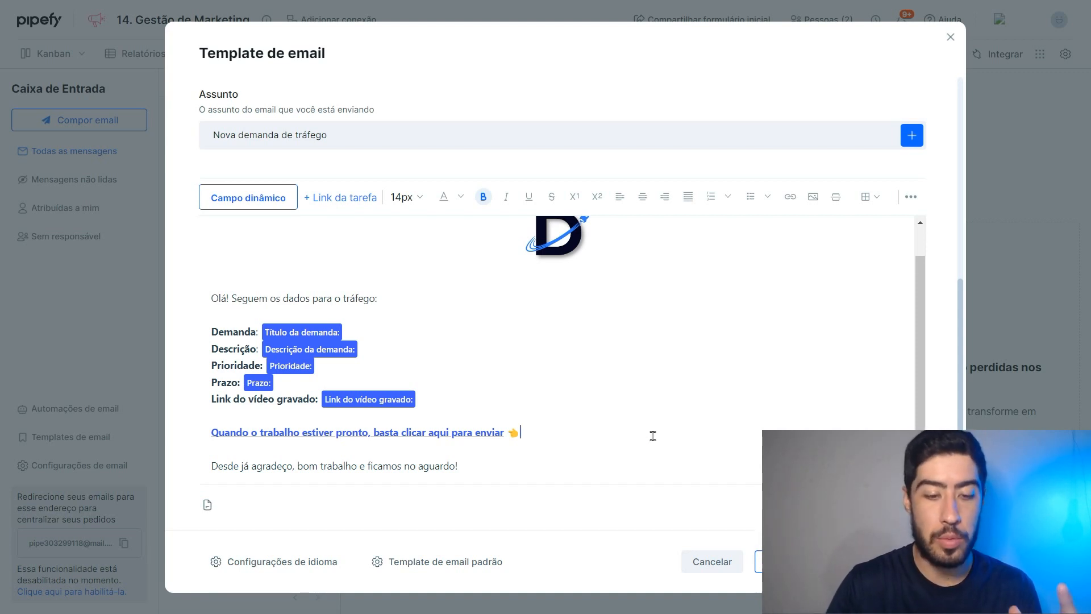
left_click(717, 564)
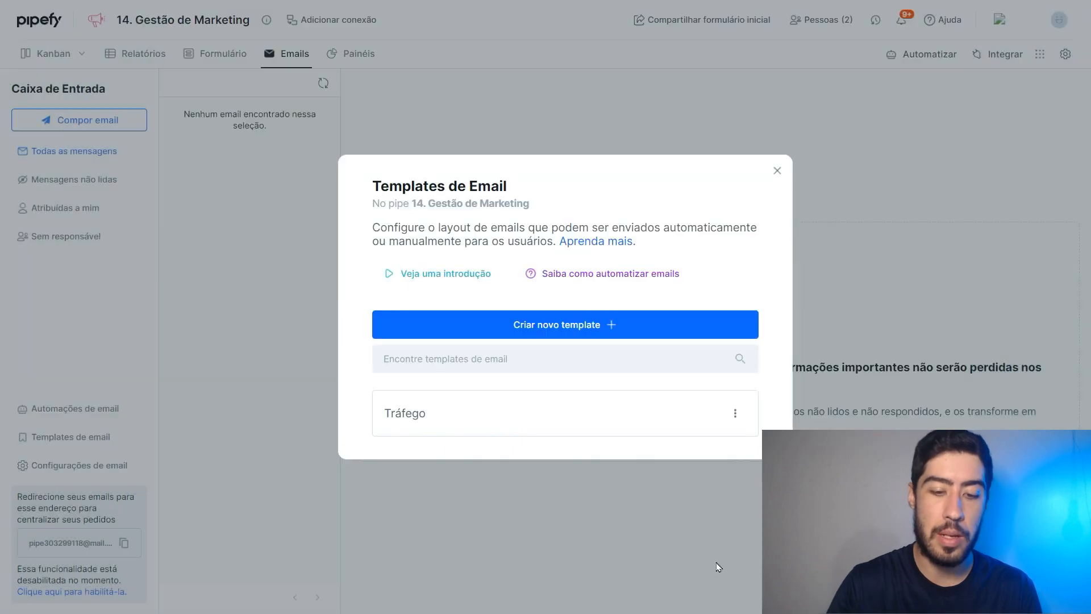
Start a new email template and insert the "Link da fase atual" dynamic field into its message body
left_click(515, 325)
scroll(521, 341, "down", 2)
scroll(522, 341, "down", 3)
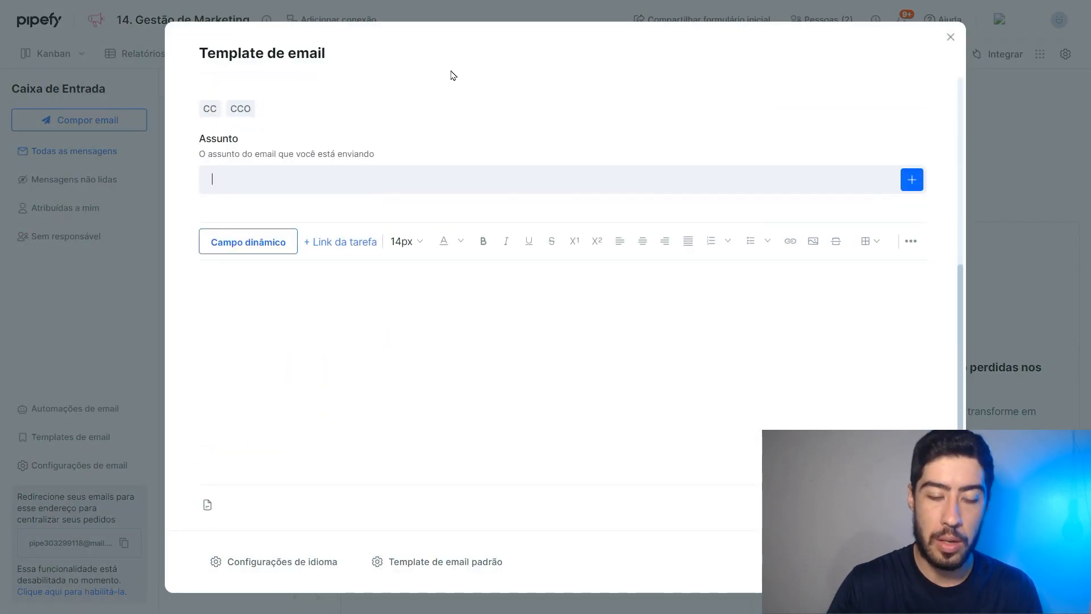
left_click(244, 247)
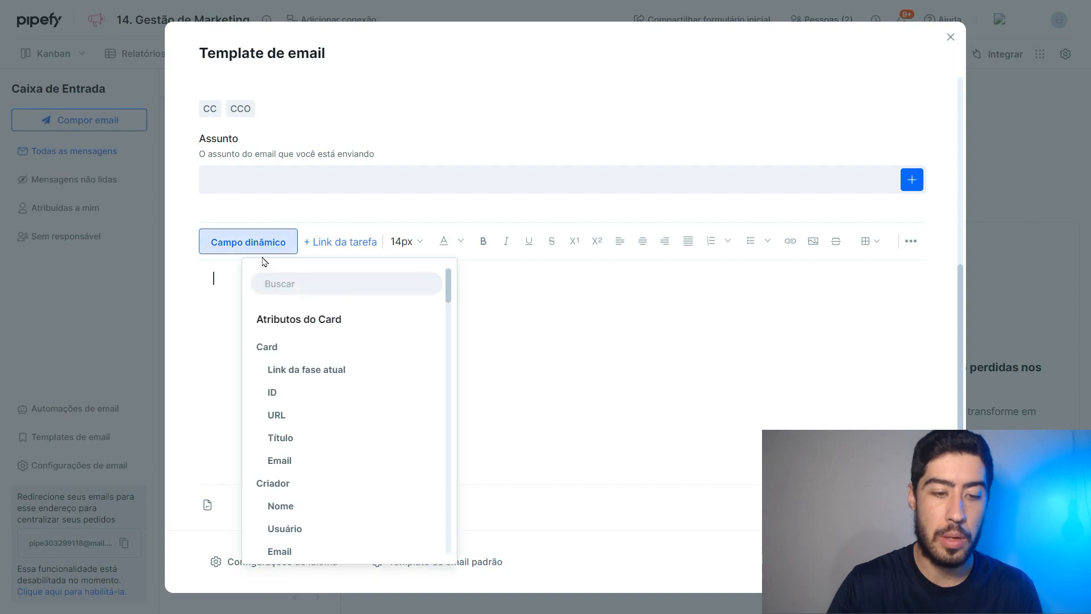
left_click(297, 372)
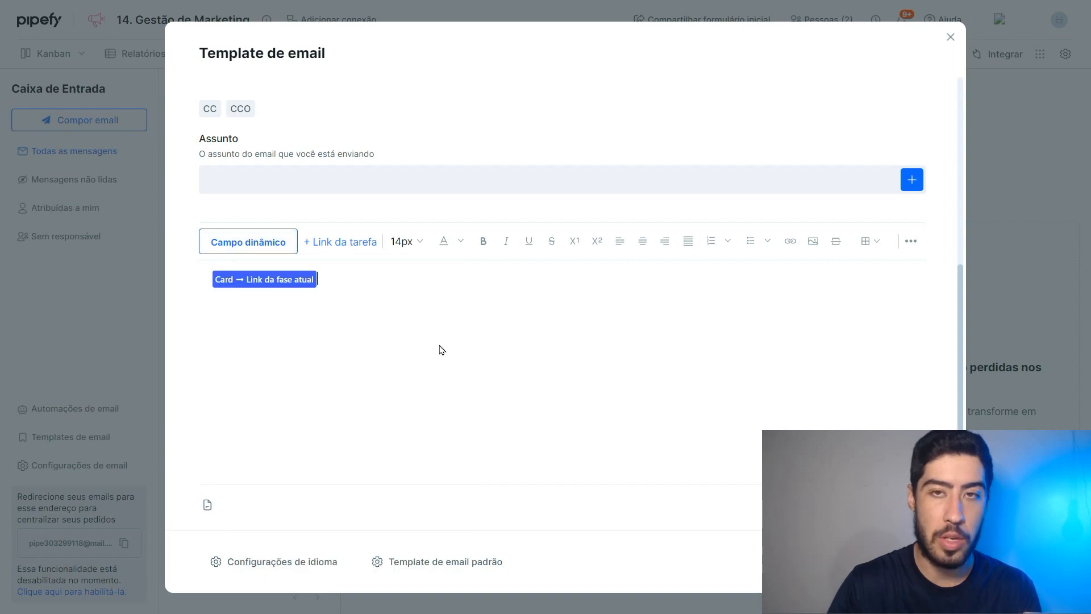
Show the message body as HTML and strip the paragraph tags around {{card.current_phase_public_link}}
left_click(911, 241)
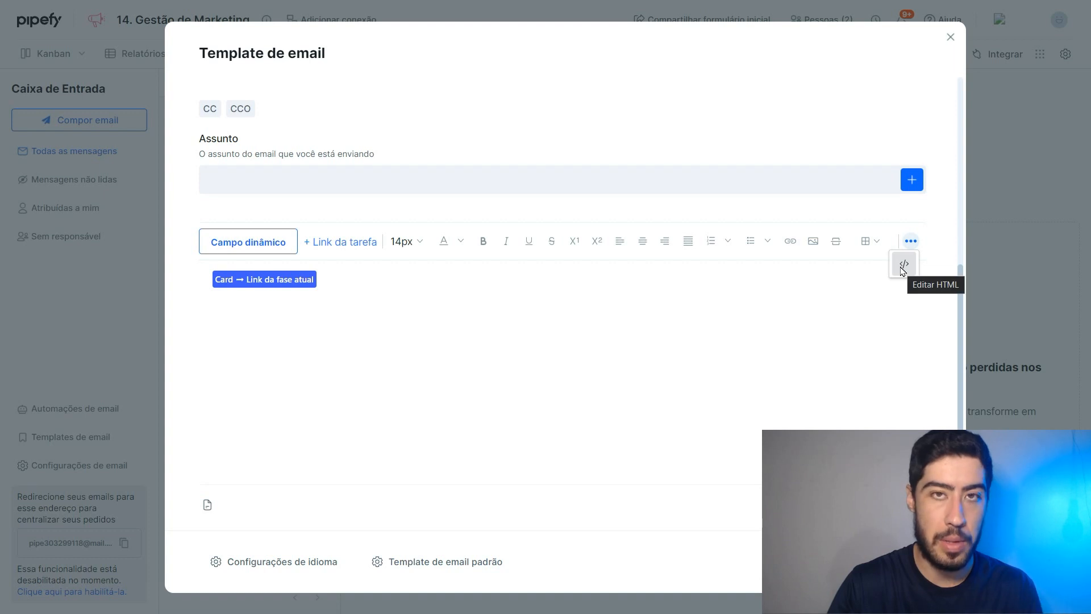
left_click(904, 265)
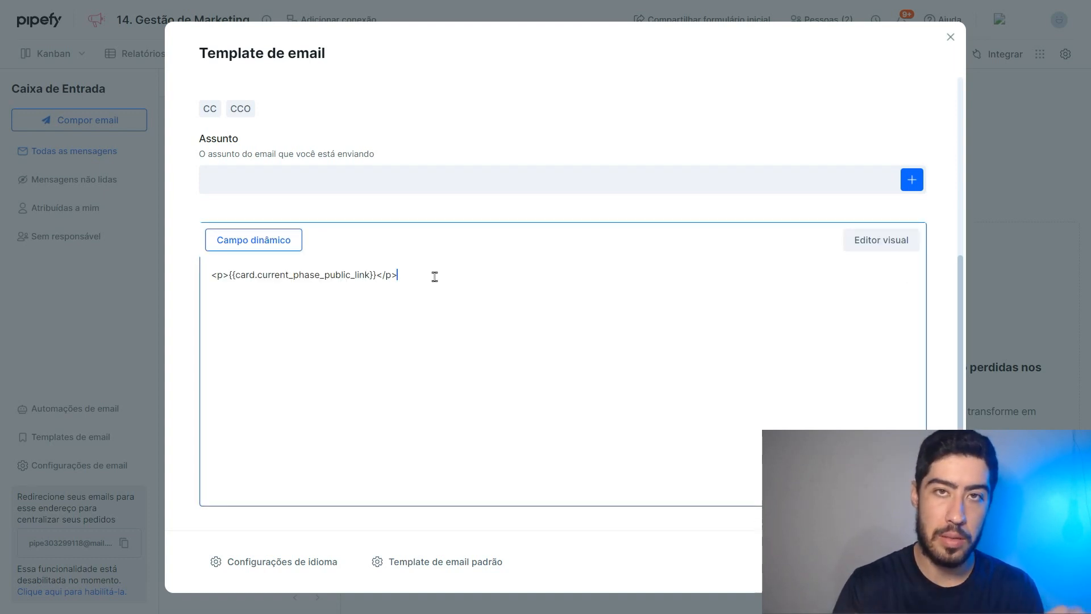
key("BackSpace")
key("BackSpace")
key("Home")
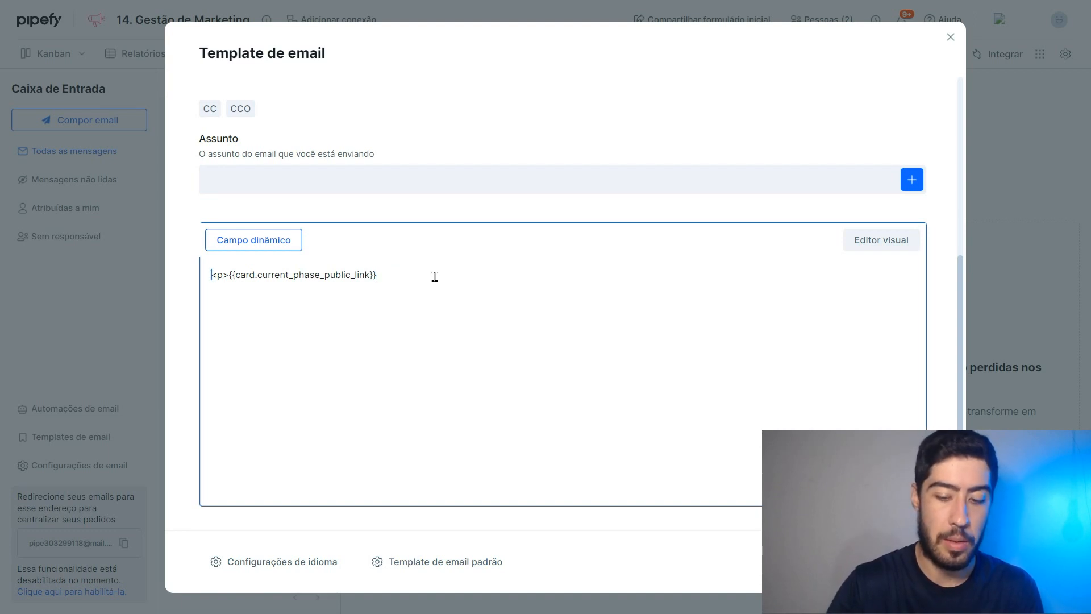
key("Delete")
key("Delete")
key("Delete")
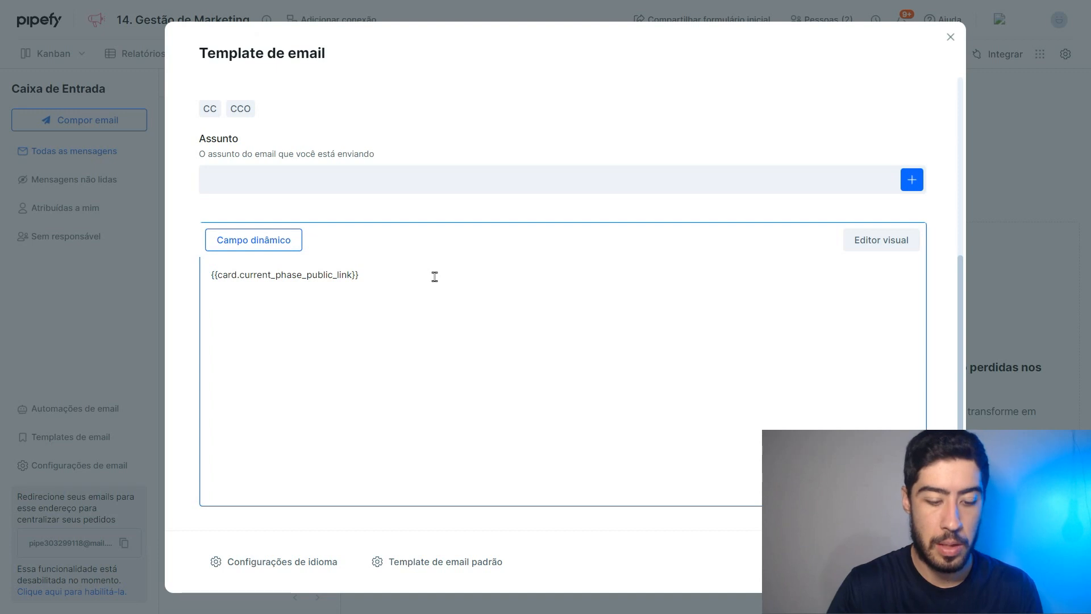
Copy the code {{card.current_phase_public_link}} and leave the draft template without saving it
key("shift+End")
key("ctrl+c")
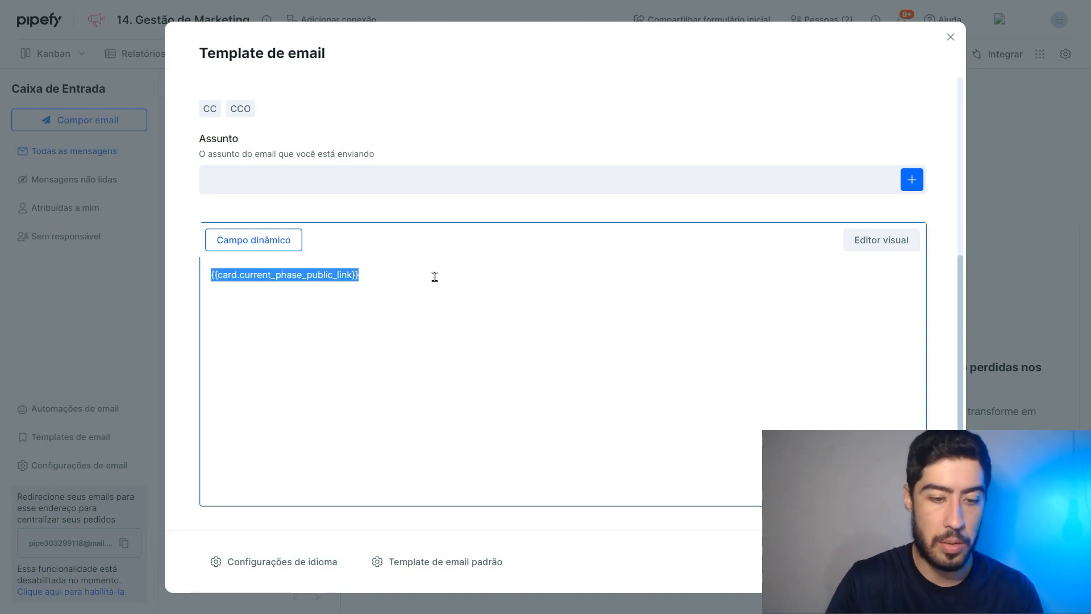
left_click(433, 276)
double_click(288, 275)
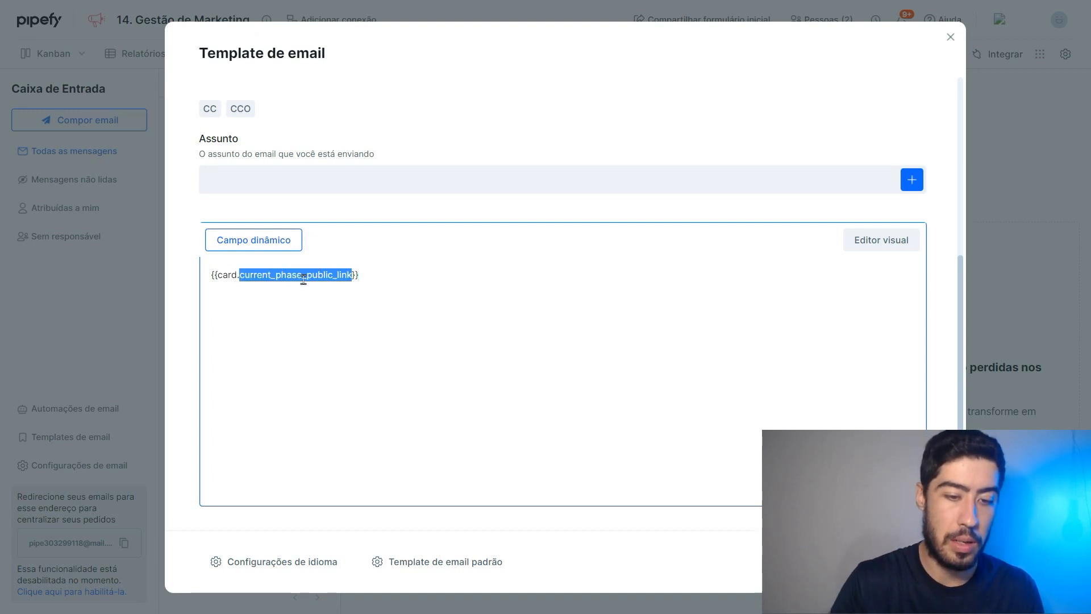
left_click(393, 274)
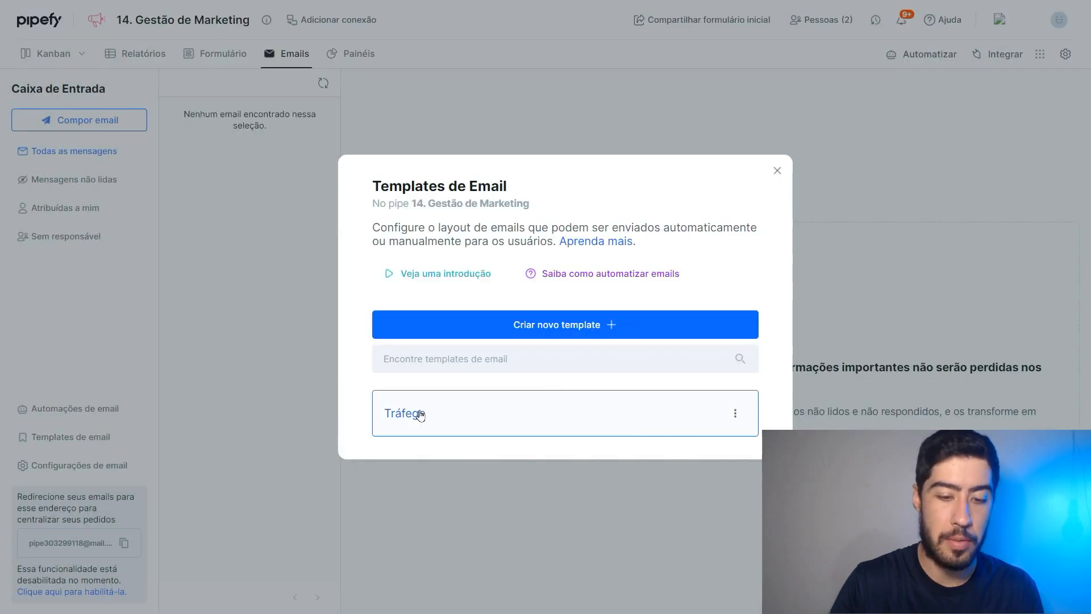
In the Tráfego template, link the sentence "Quando o trabalho estiver pronto, basta clicar aqui para enviar" to {{card.current_phase_public_link}}
left_click(418, 413)
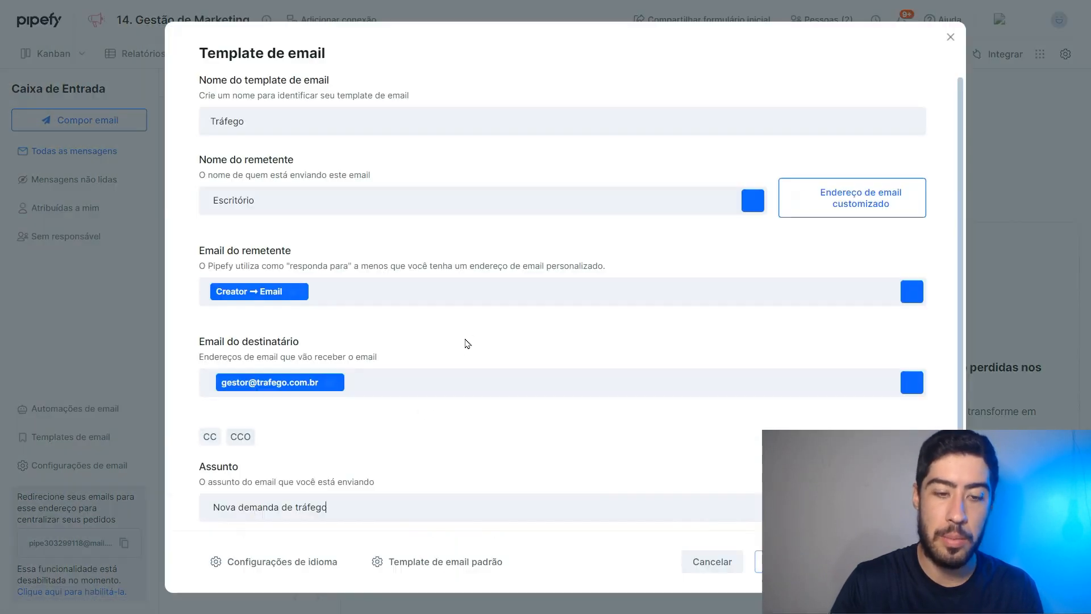
left_click_drag(506, 467, 212, 467)
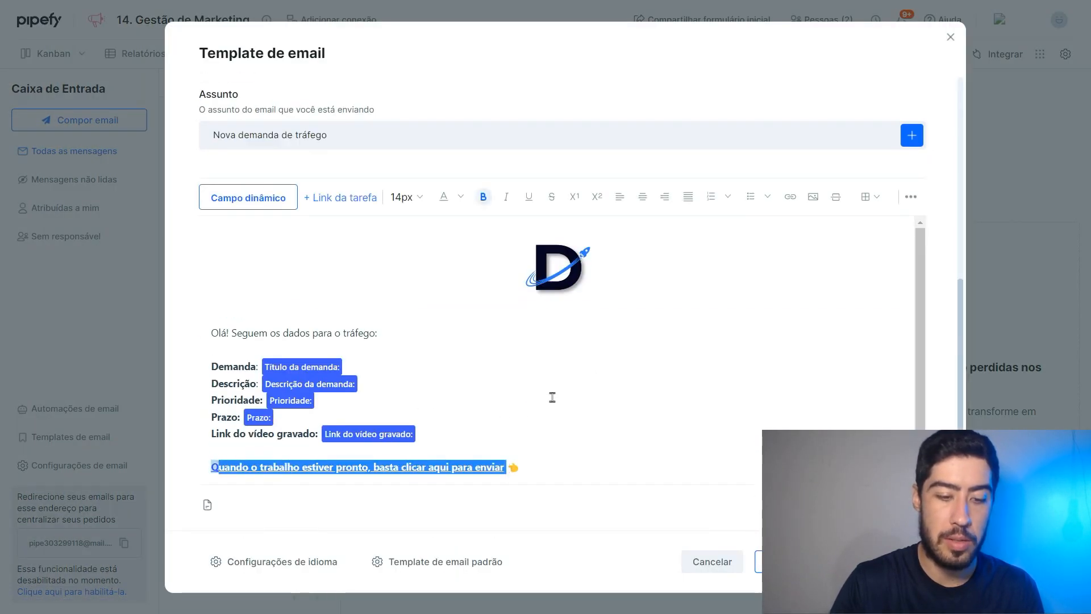
scroll(557, 392, "down", 1)
left_click(790, 197)
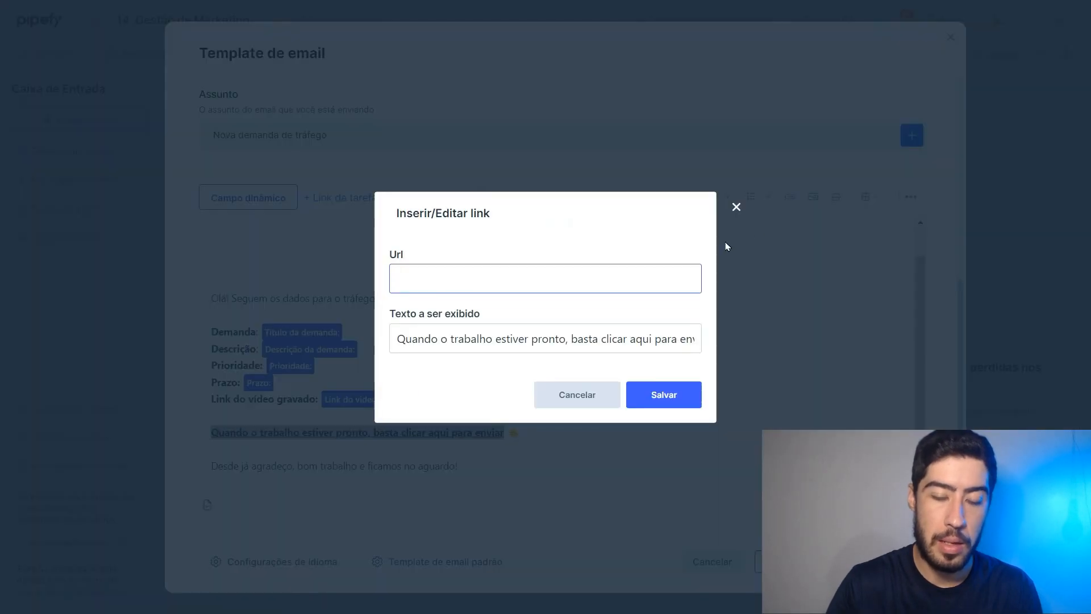
key("ctrl+v")
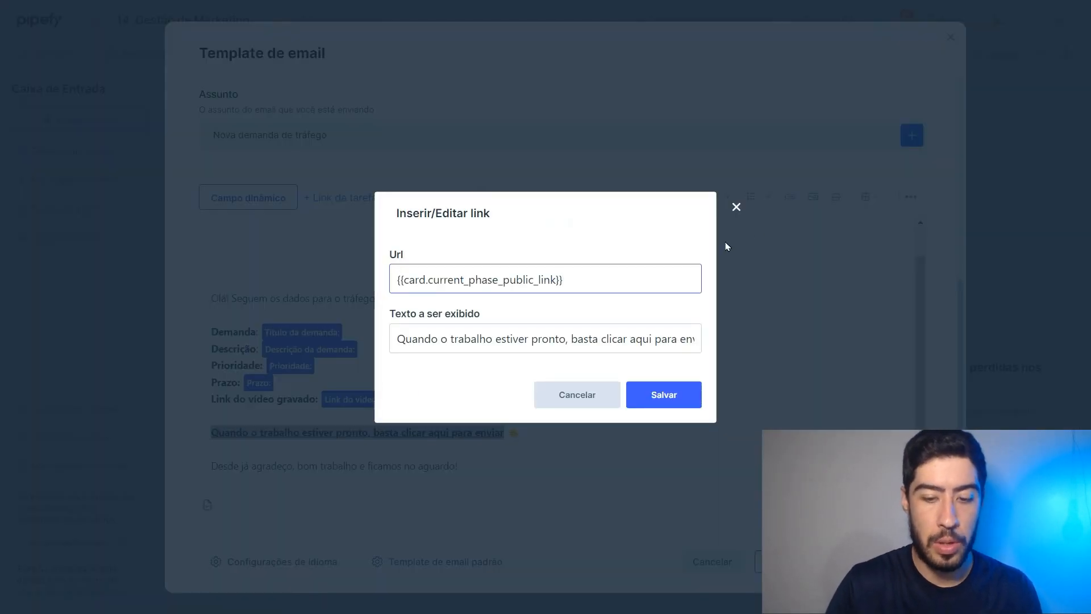
left_click(663, 395)
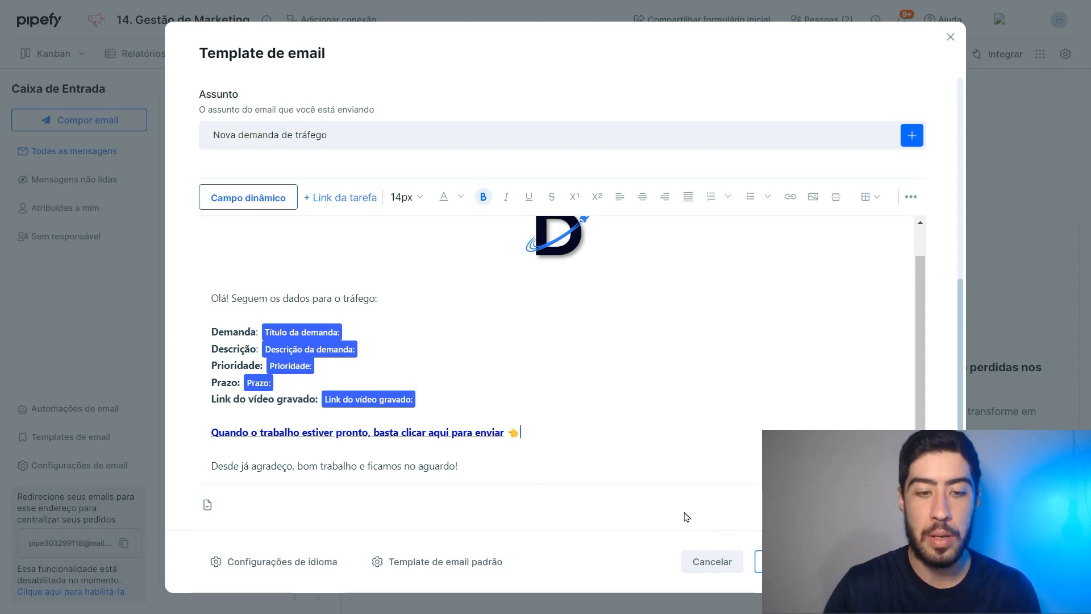
Save the template's language settings as Português (BR) with the America/Sao_Paulo time zone, then save the Tráfego template and close the template list
left_click(250, 565)
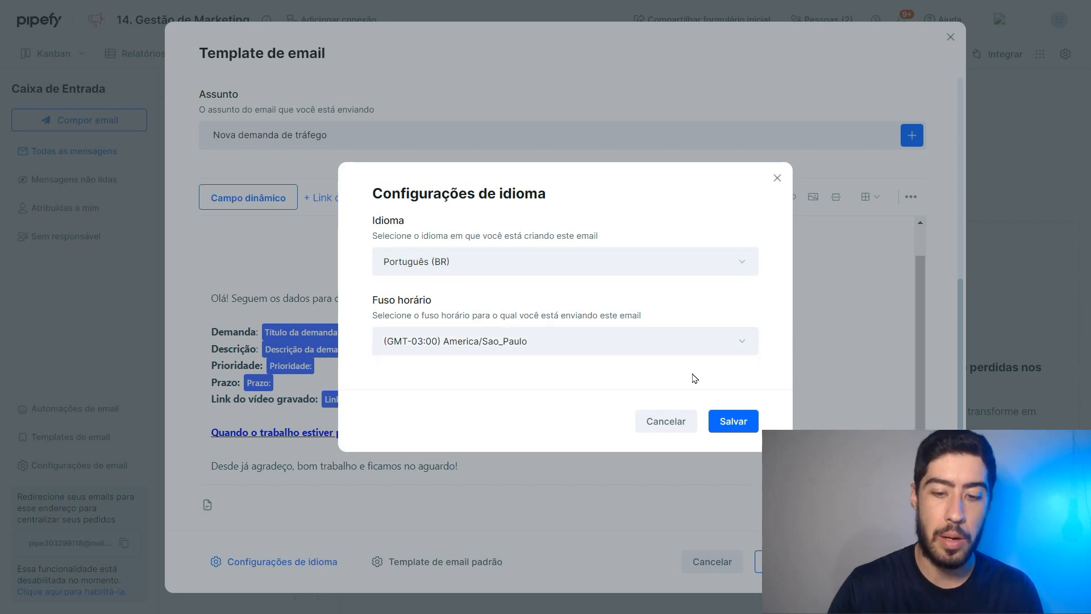
left_click(733, 421)
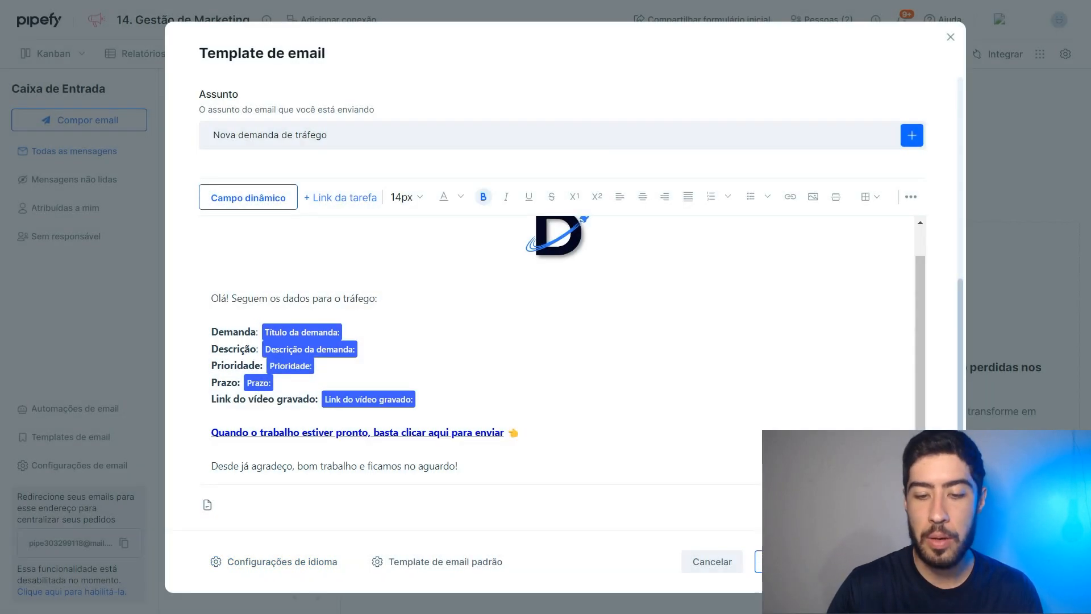
left_click(781, 562)
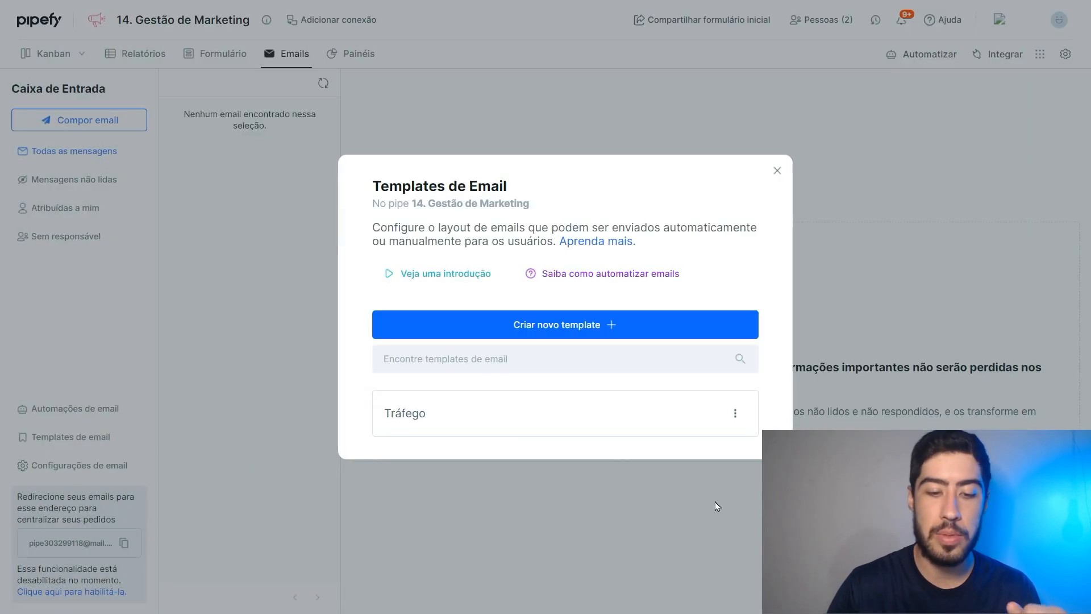
left_click(777, 171)
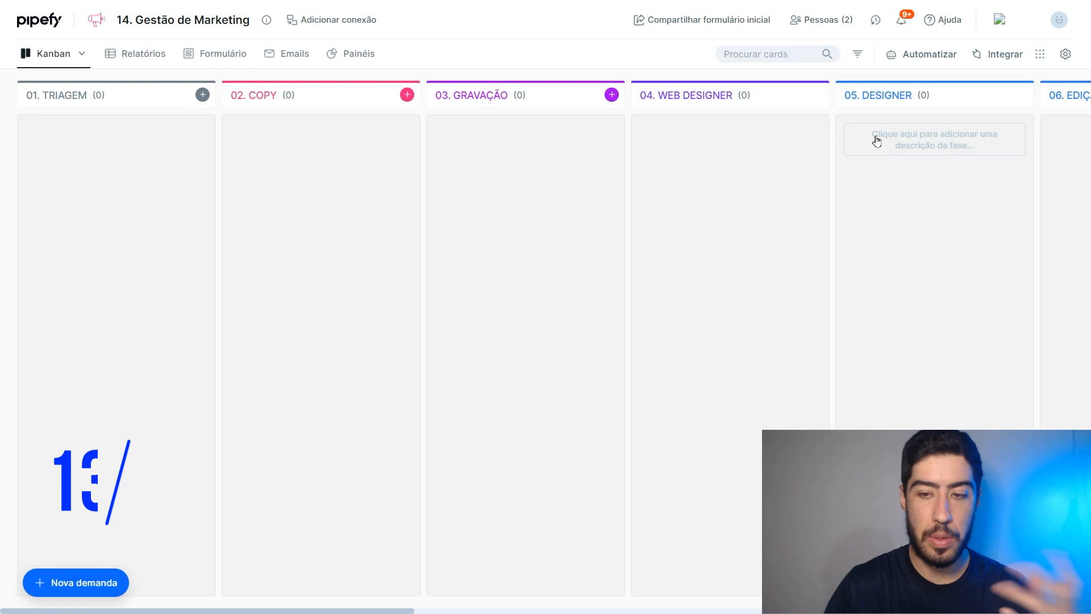
Open the pipe's automations, review the Email automation that sends the Tráfego template on entering phase 09. TRÁFEGO, and save it
left_click(913, 54)
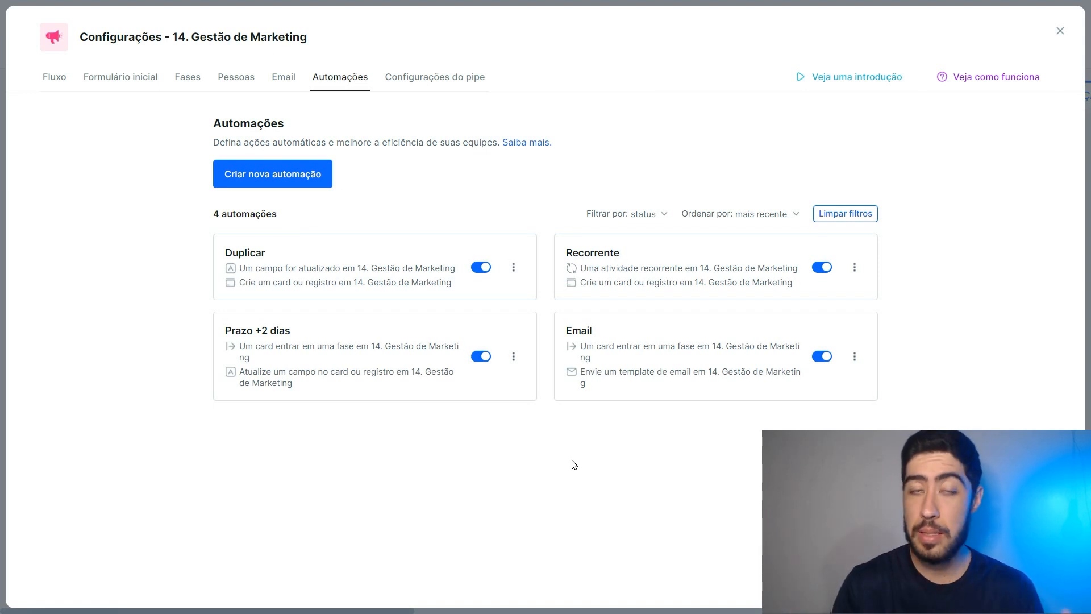
left_click(622, 364)
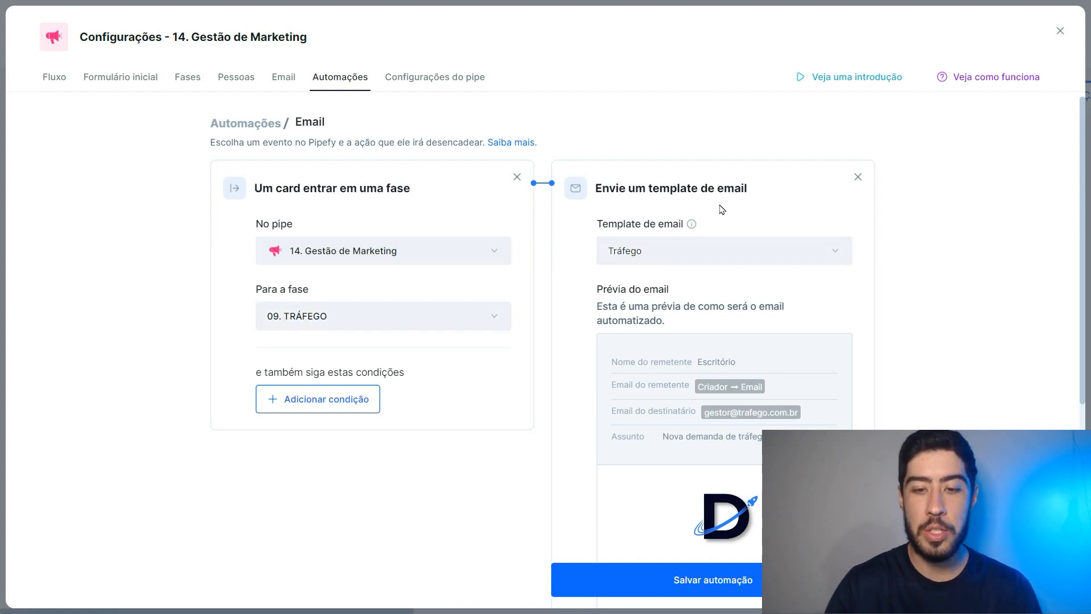
left_click(672, 577)
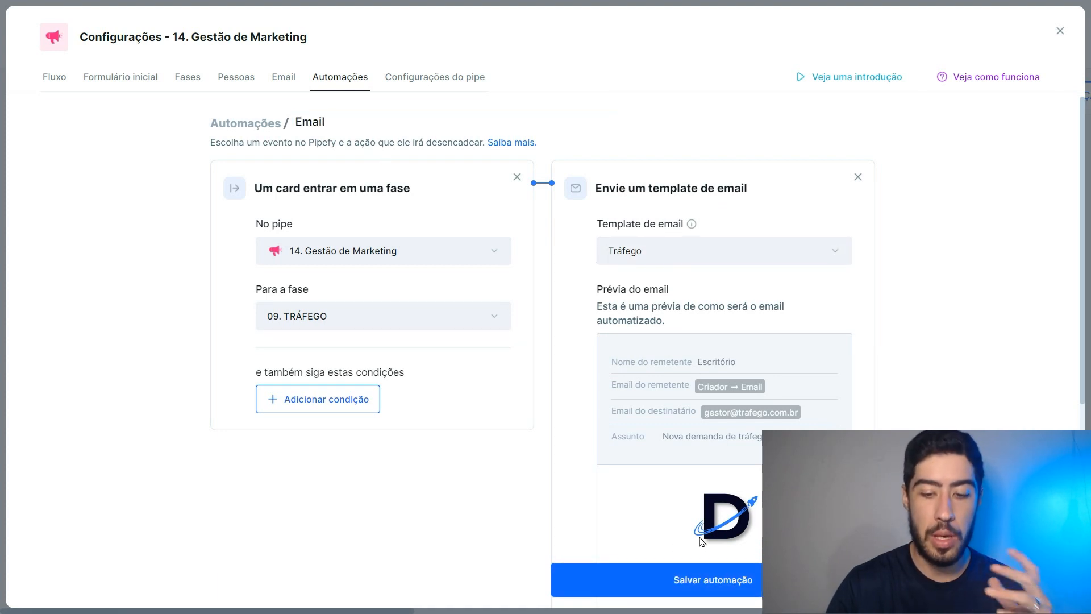
left_click(682, 568)
In the "Prazo +2 dias" automation, define a customized relative date for the Prazo value and save it
left_click(301, 353)
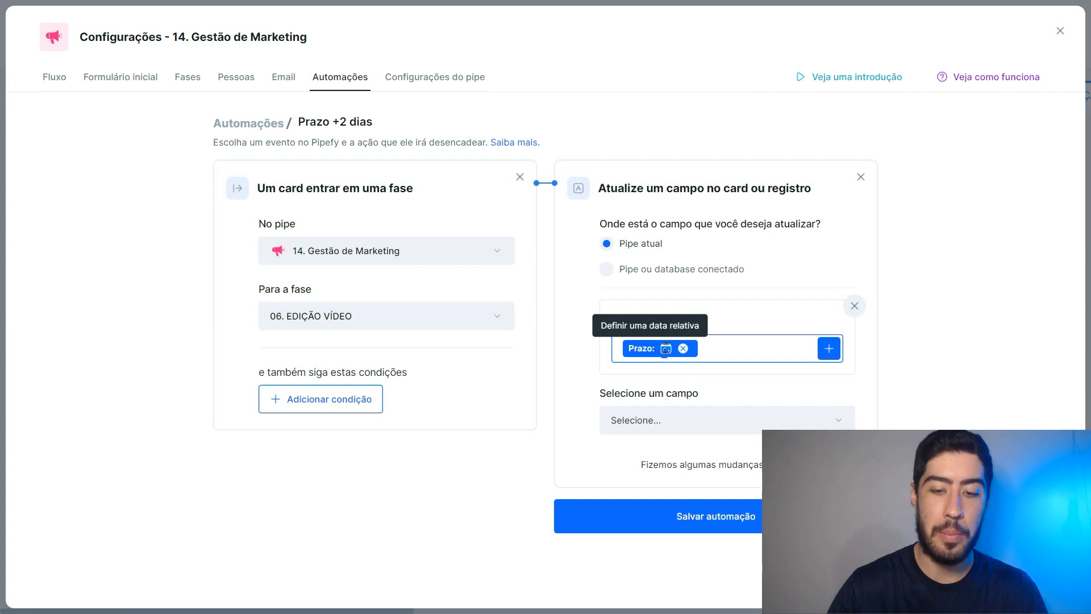
left_click(666, 348)
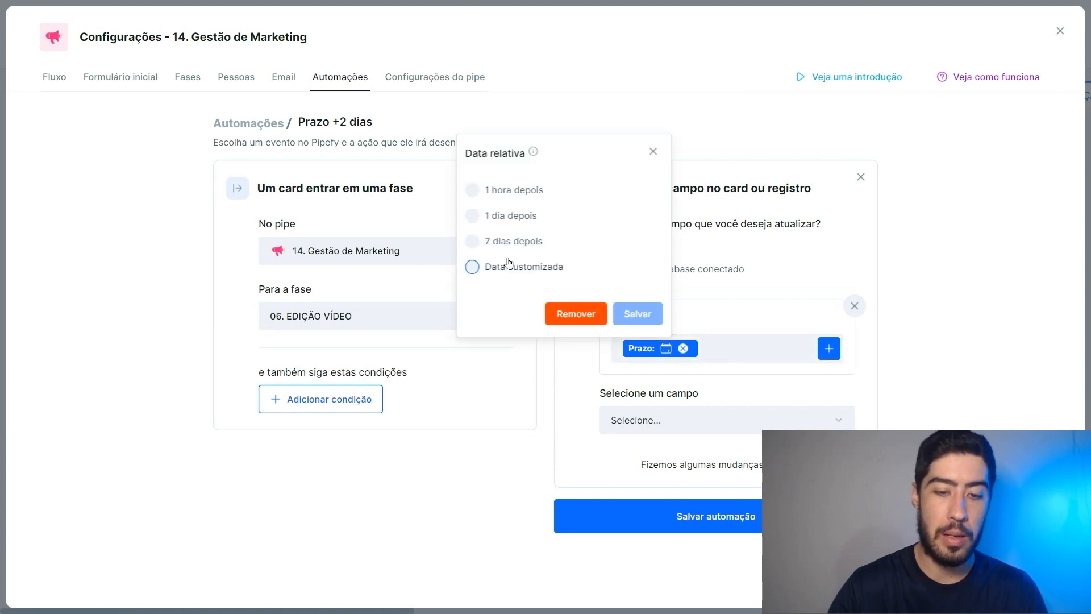
left_click(473, 266)
left_click(495, 250)
left_click(562, 254)
left_click(555, 299)
left_click(645, 314)
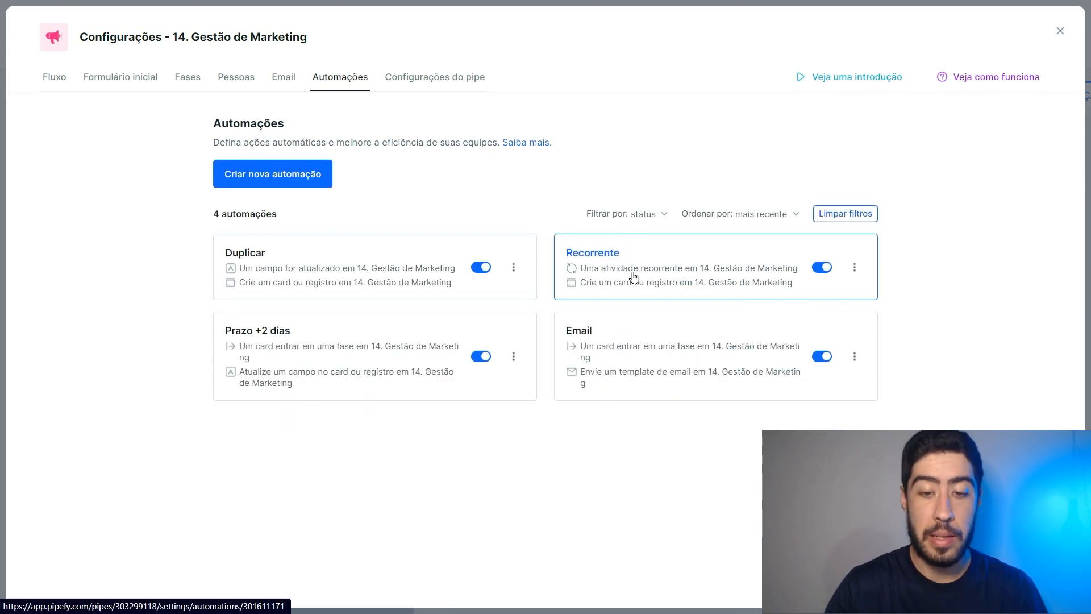
Open the Recorrente automation and review its frequency options, weekdays, run time and the fields of the card it creates
left_click(628, 275)
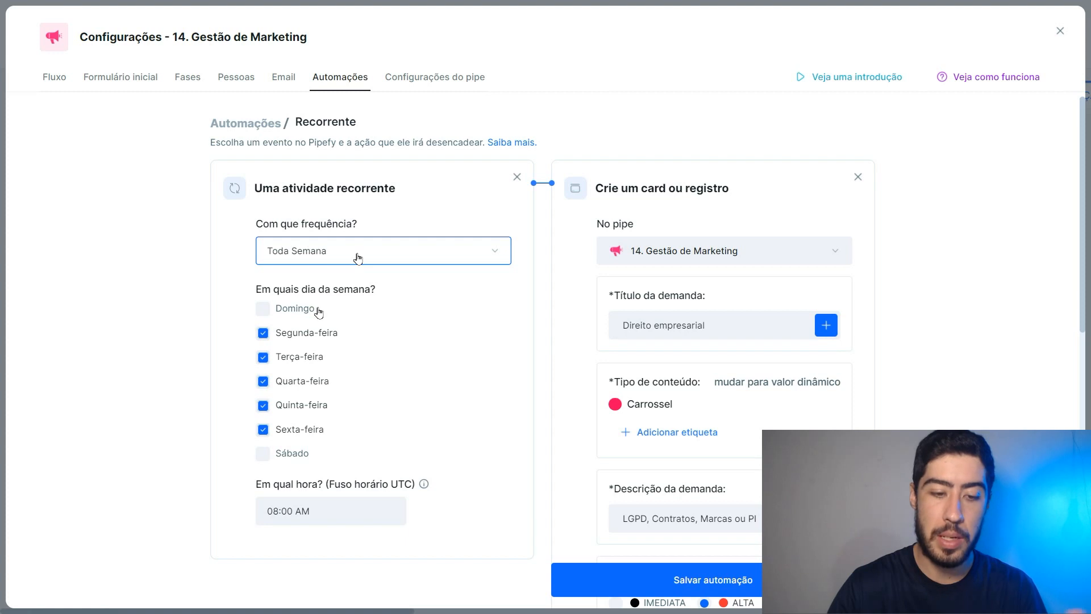
left_click(339, 259)
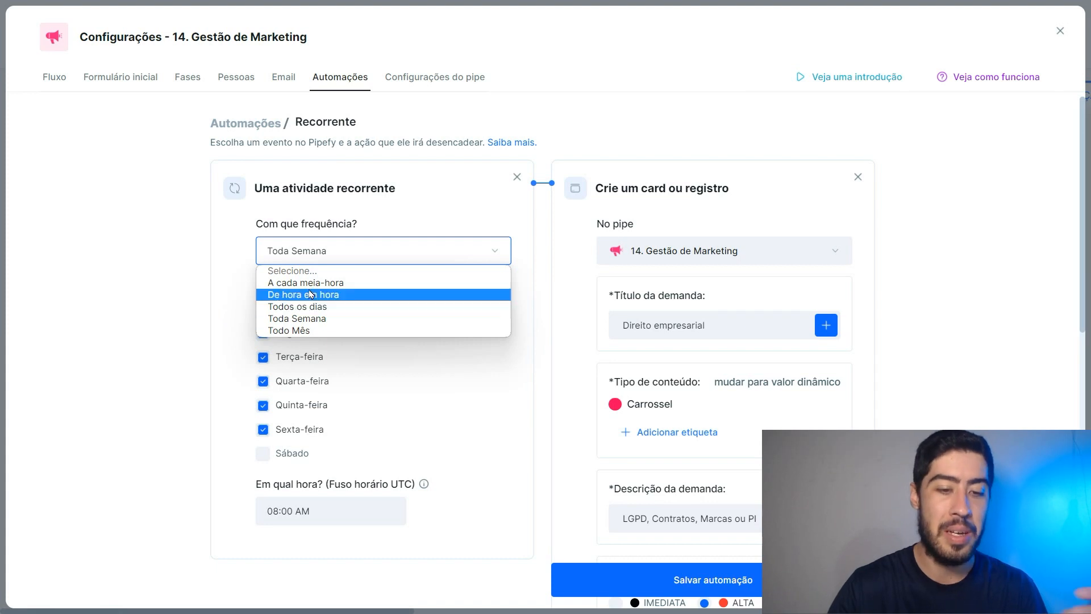
left_click(283, 254)
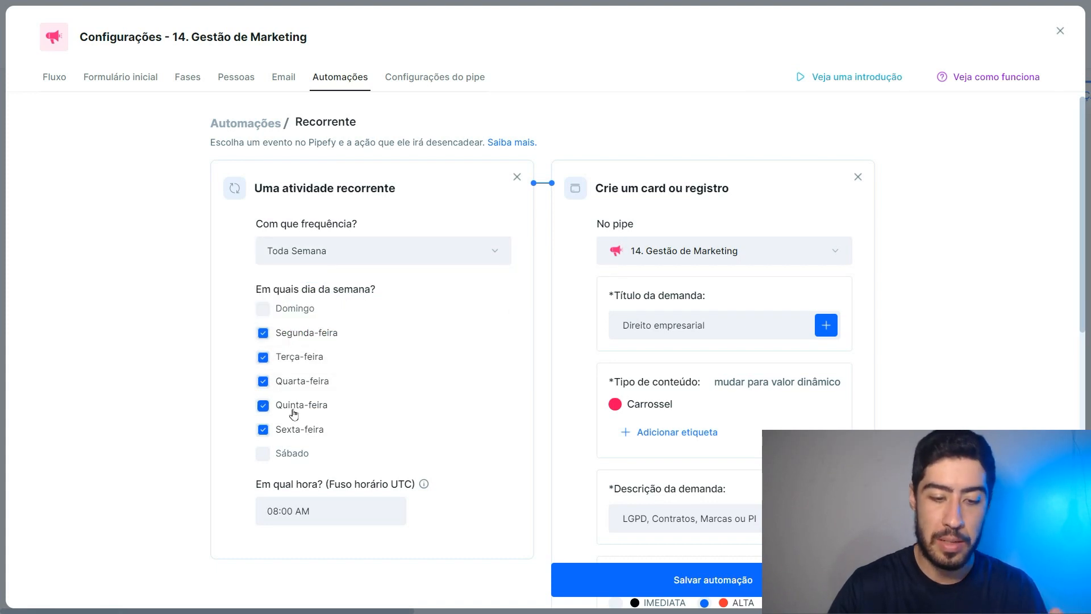
scroll(292, 415, "down", 2)
scroll(346, 448, "down", 2)
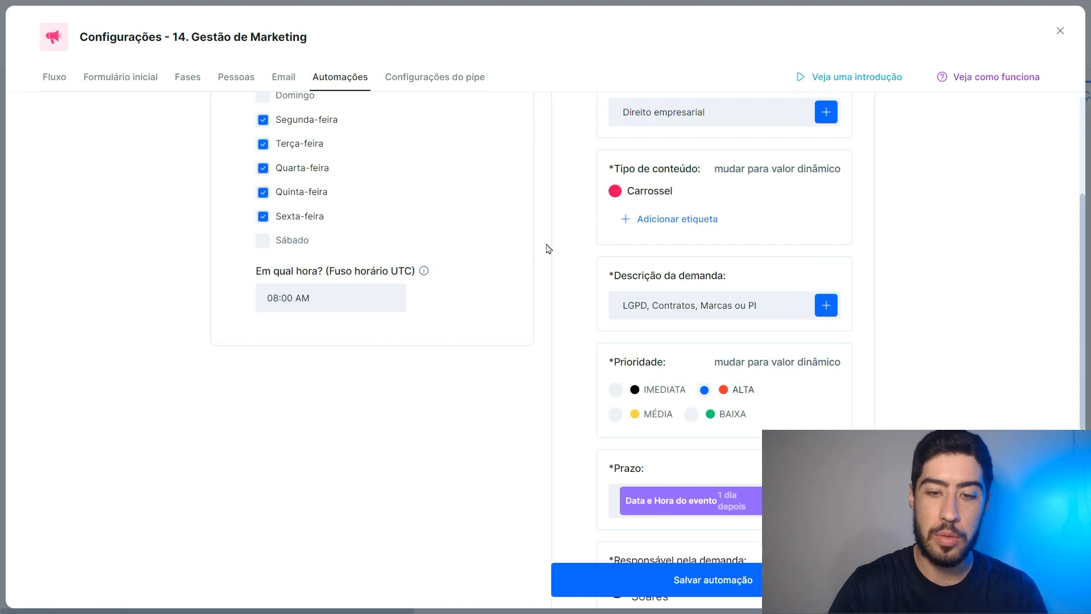
scroll(549, 248, "up", 4)
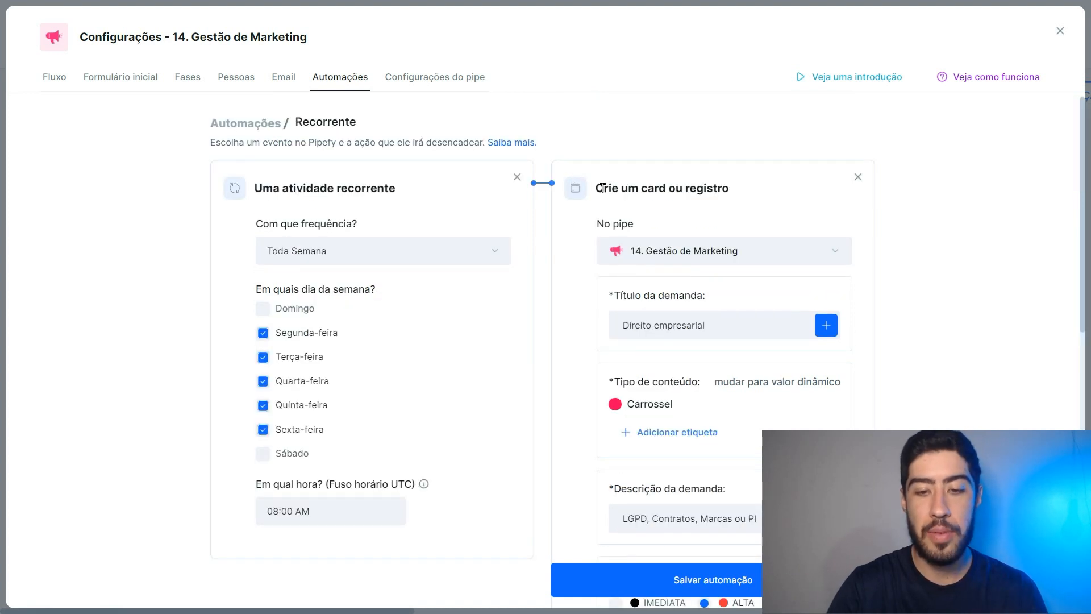
Review the fields and the Prazo relative-date options of the card the Recorrente automation creates, then save the automation
left_click(711, 194)
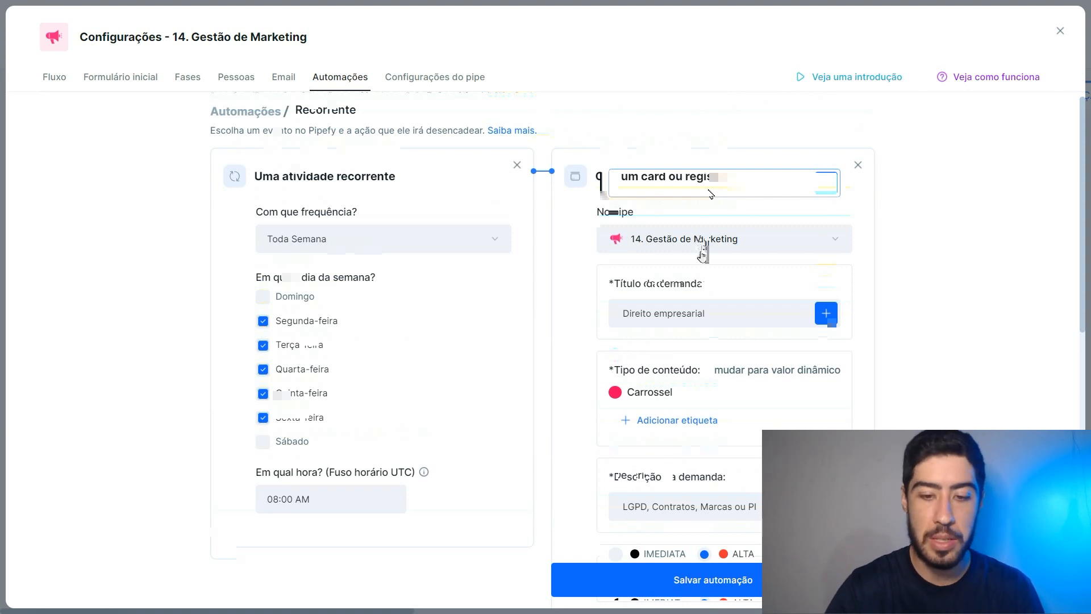
scroll(573, 257, "down", 3)
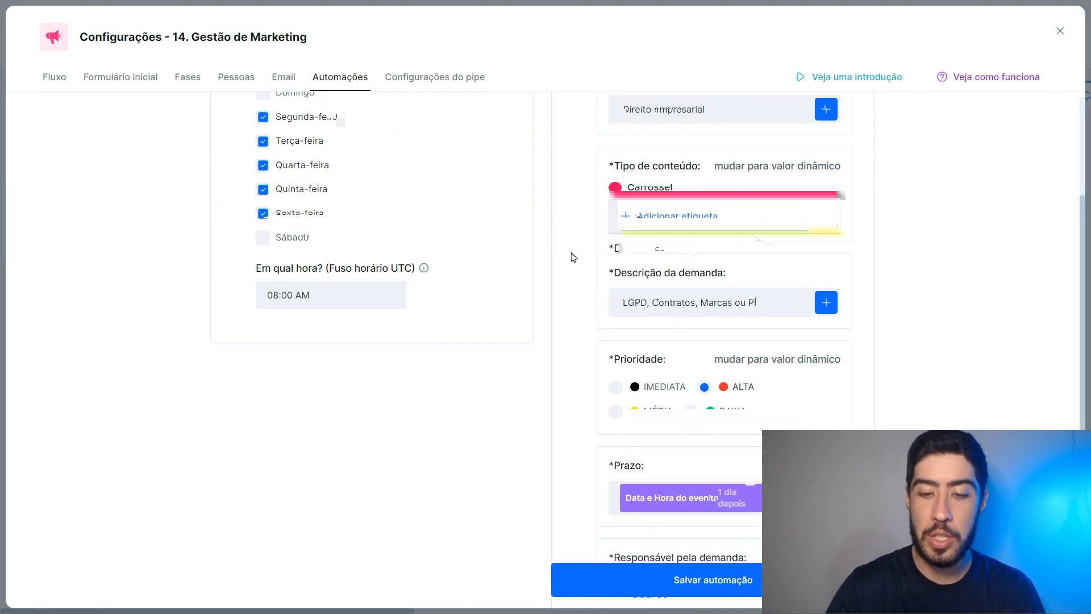
scroll(572, 257, "down", 5)
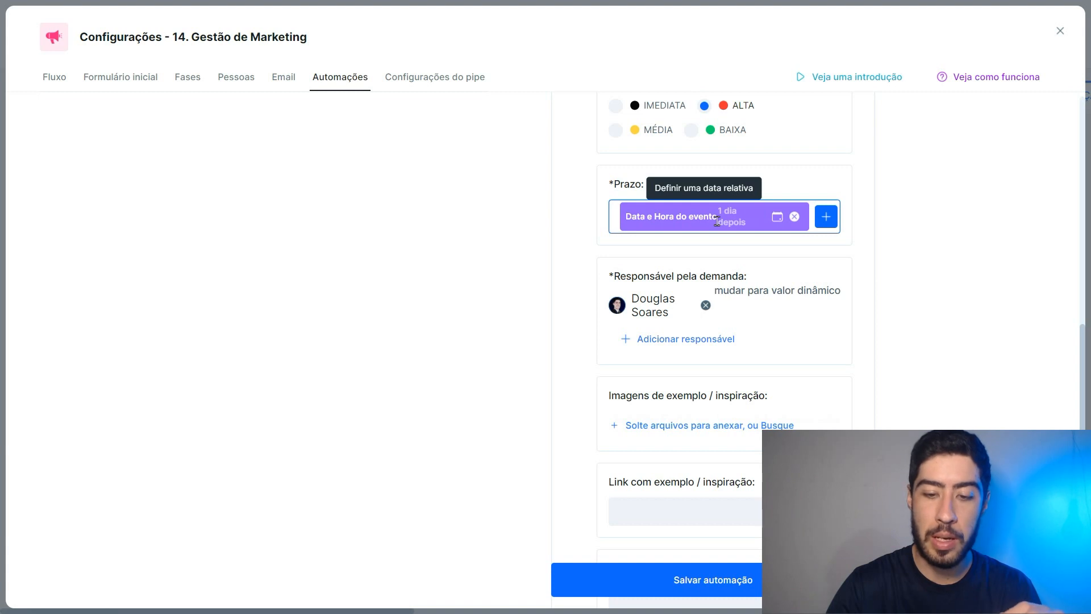
left_click(717, 221)
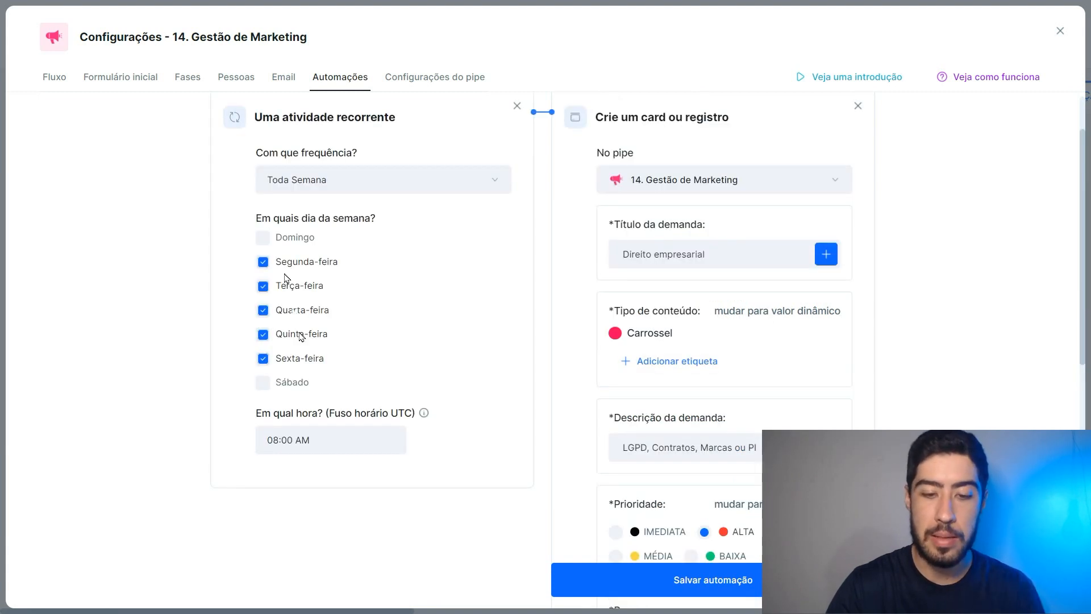
scroll(487, 348, "down", 1)
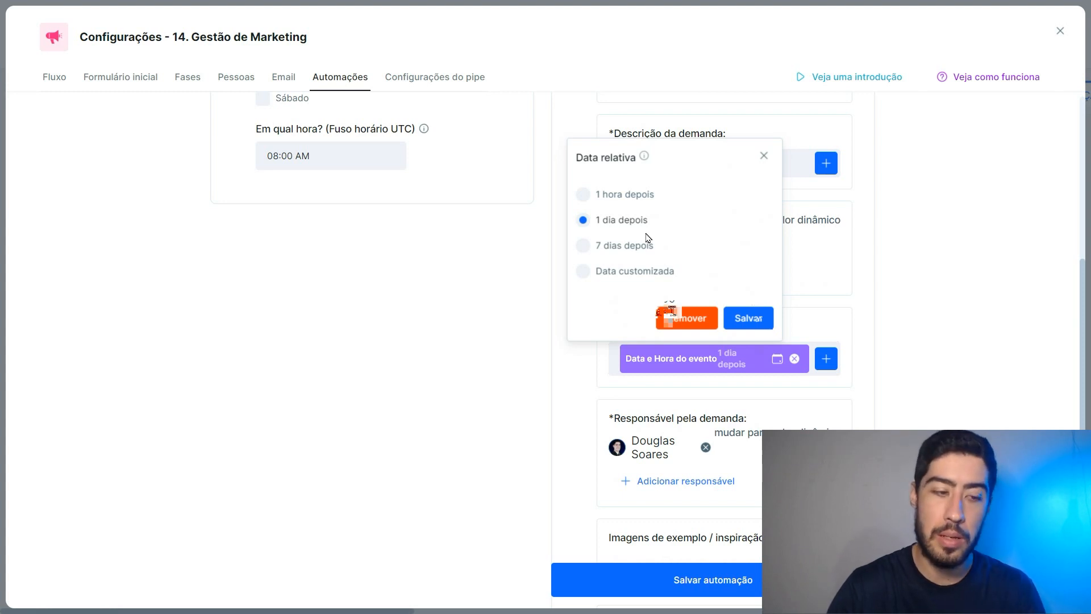
scroll(656, 315, "down", 3)
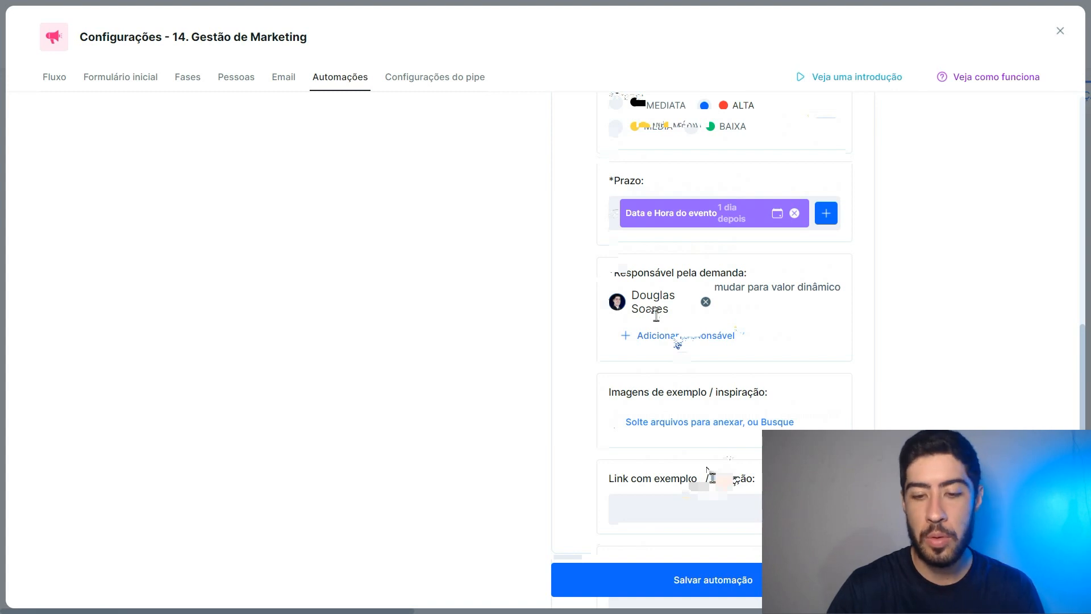
scroll(712, 478, "down", 1)
scroll(752, 402, "up", 9)
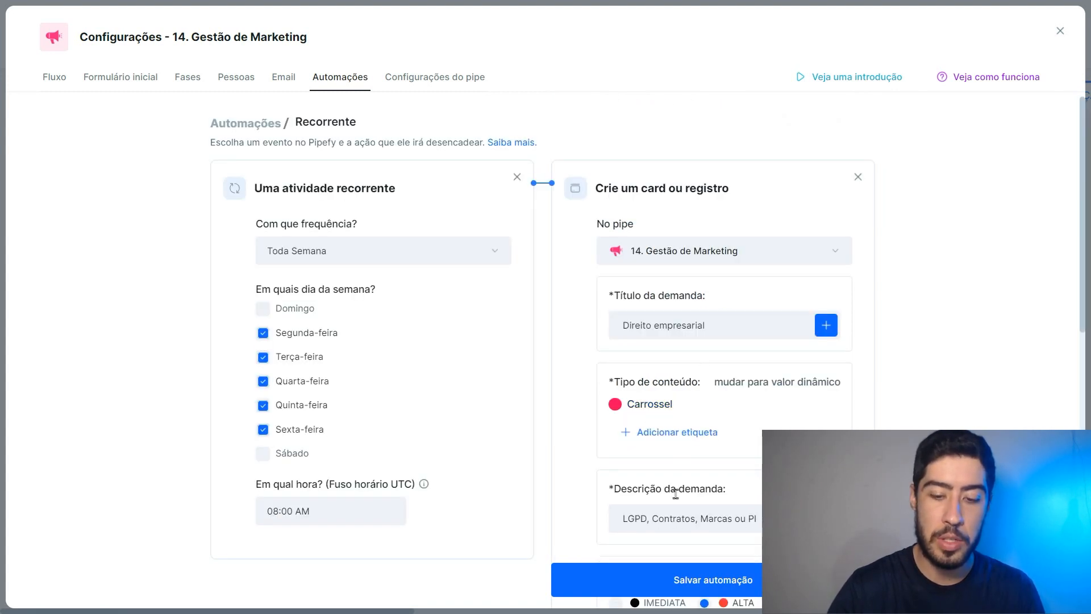
left_click(702, 580)
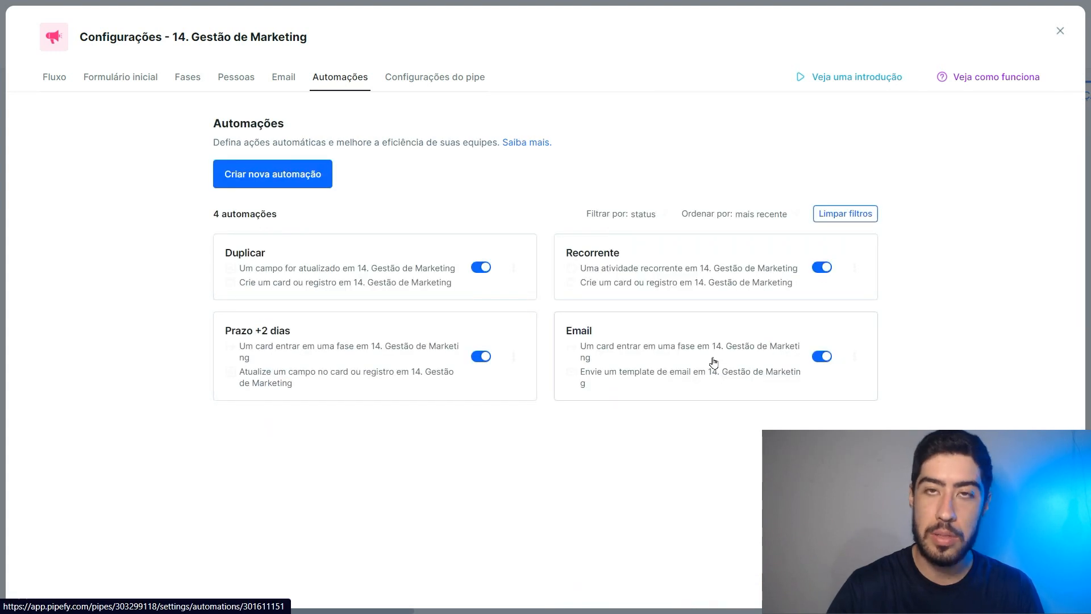
Open the Duplicar automation, review its "Duplicar criação?" trigger field and the dynamic values mapped to the new card, then save it
left_click(307, 288)
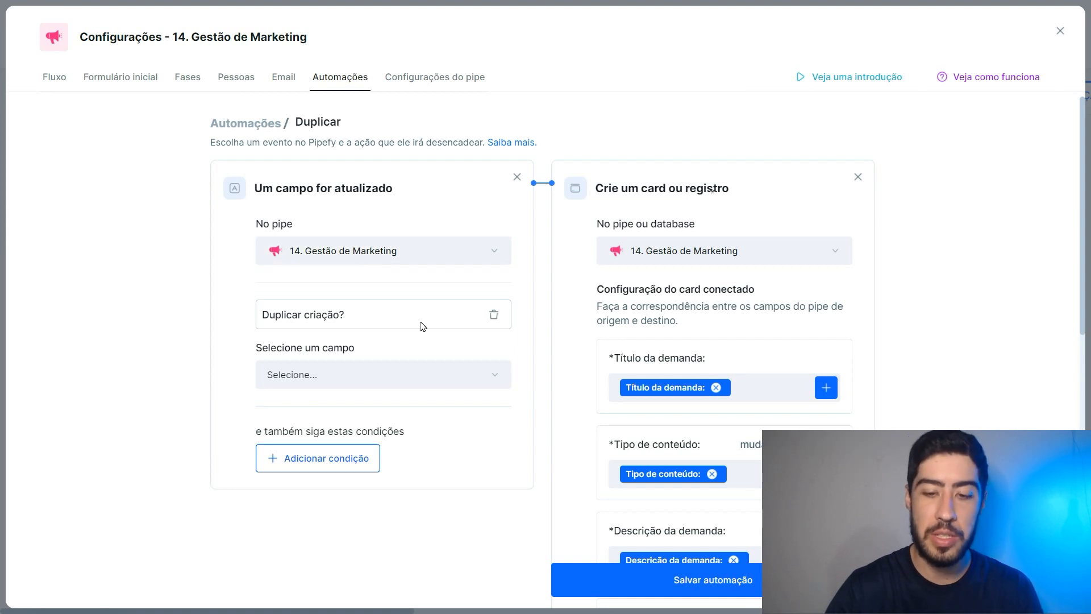
scroll(724, 294, "down", 2)
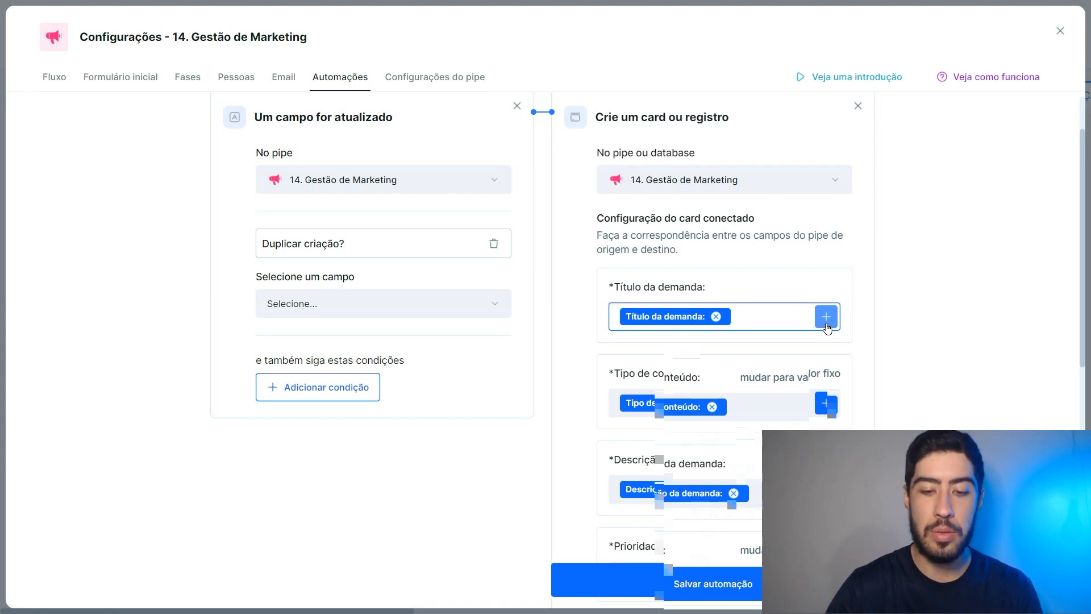
left_click(826, 317)
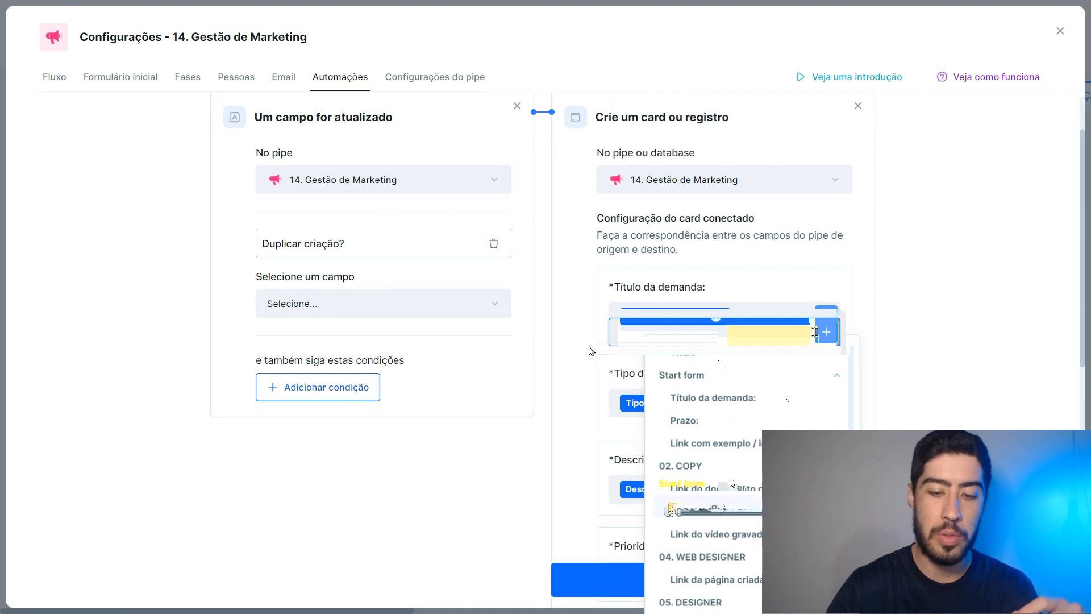
scroll(580, 339, "down", 1)
scroll(649, 292, "down", 4)
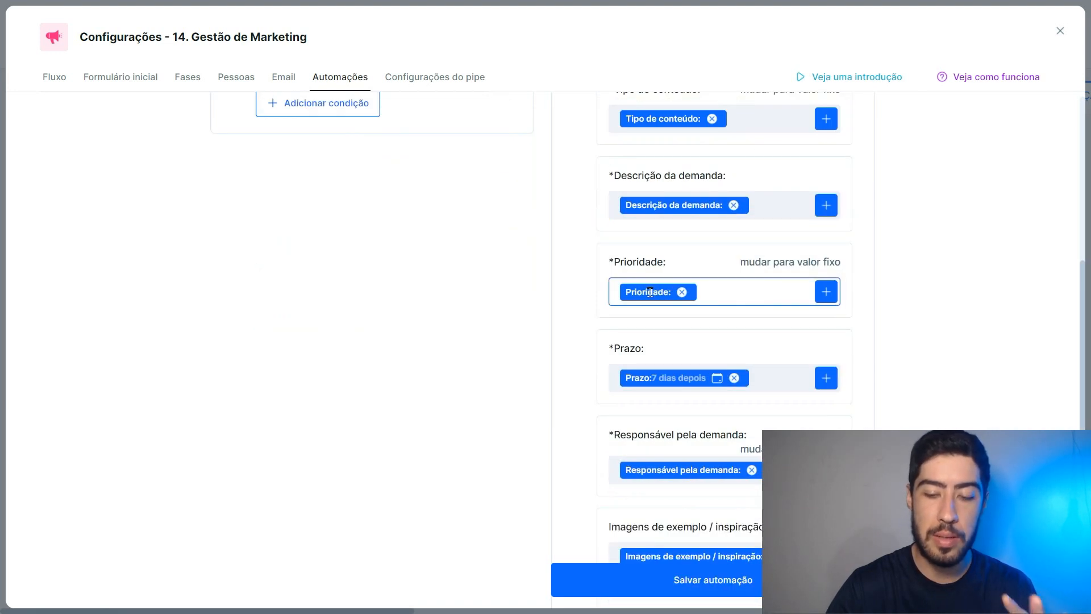
left_click(826, 291)
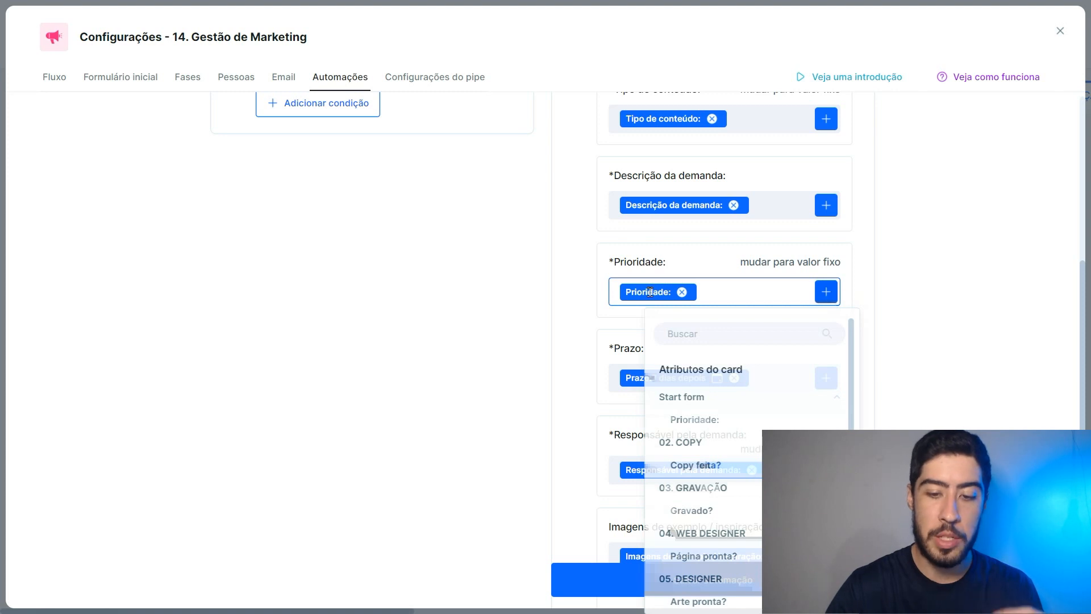
scroll(650, 291, "down", 1)
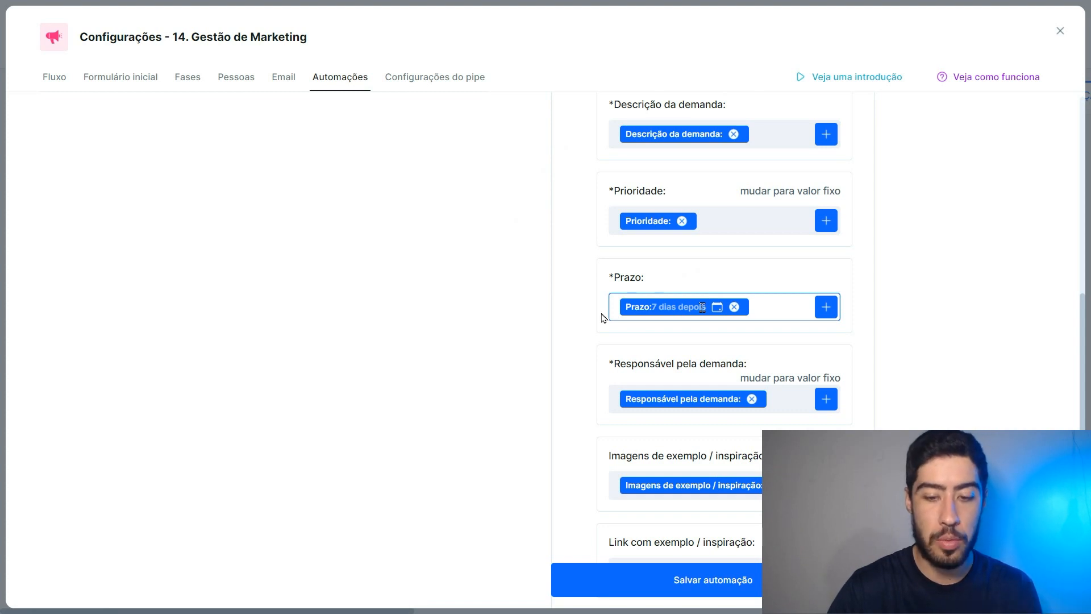
scroll(603, 317, "down", 3)
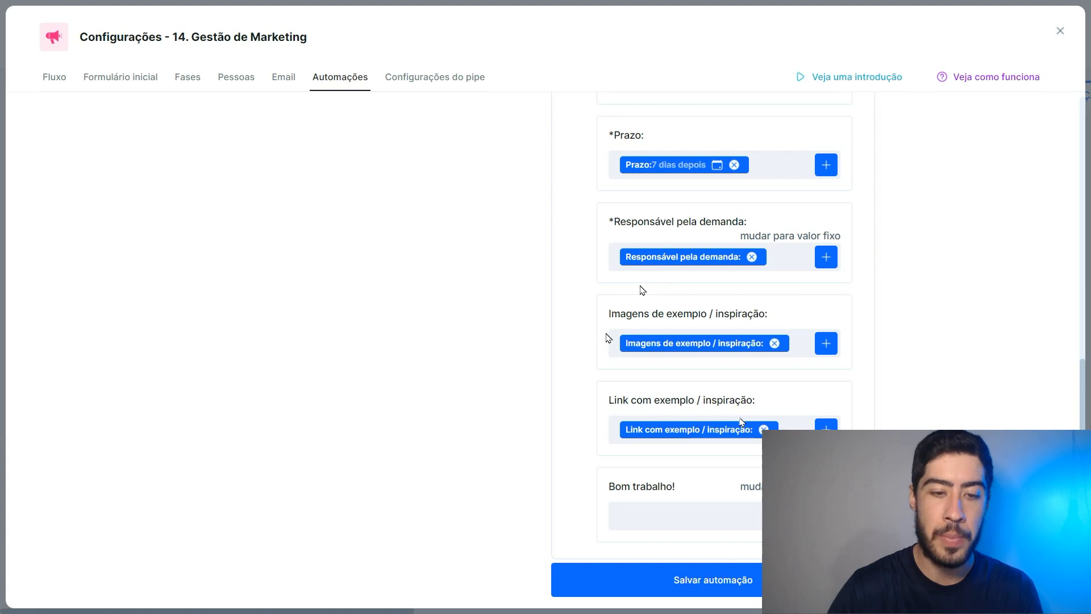
left_click(686, 577)
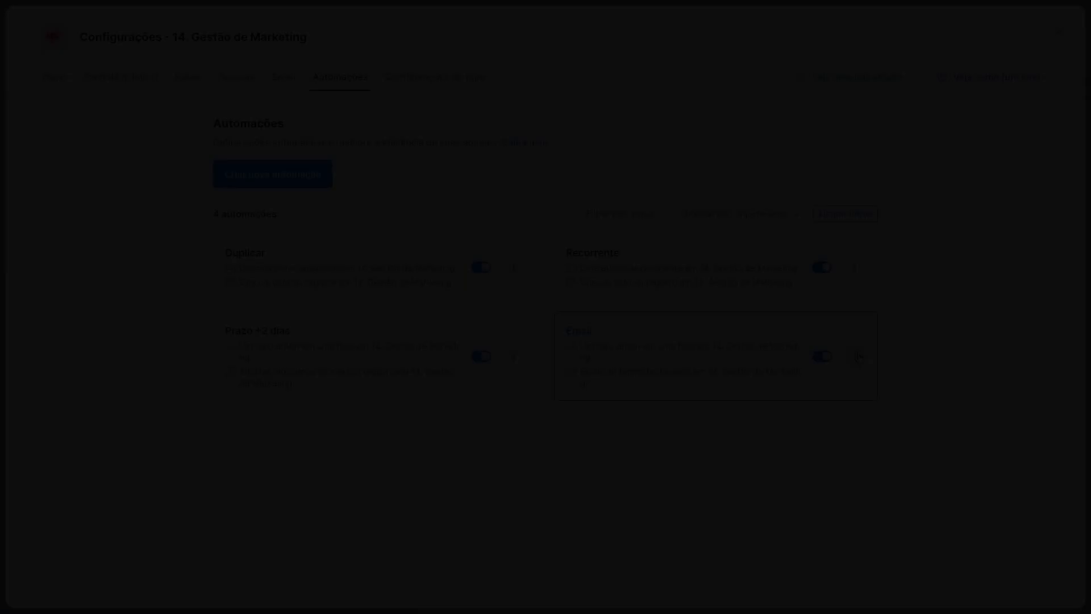
Check the edit, duplicate and delete options of the Email and Recorrente automations
left_click(854, 356)
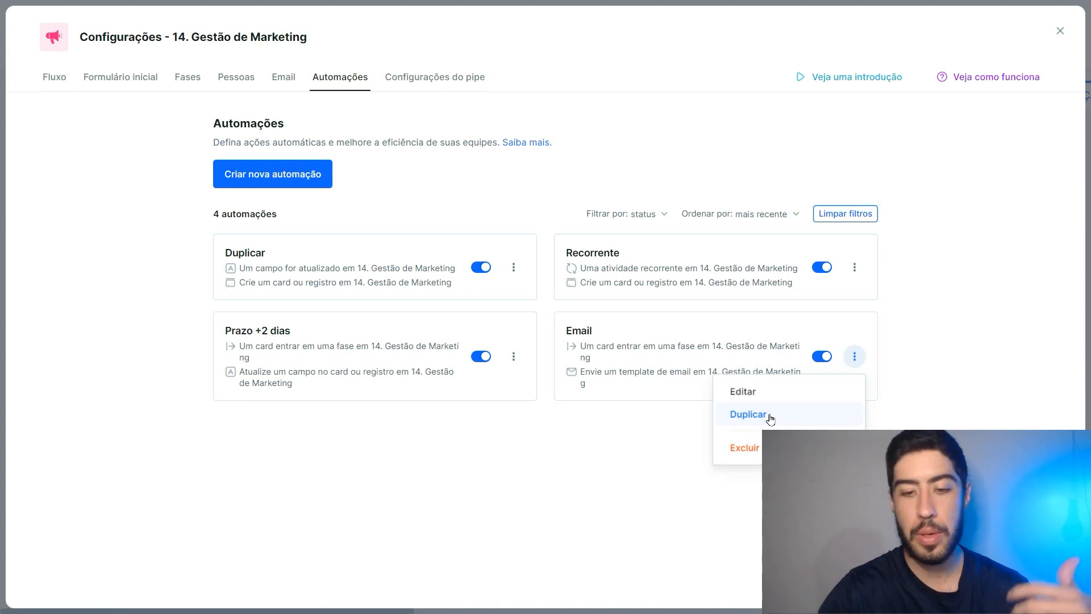
left_click(854, 267)
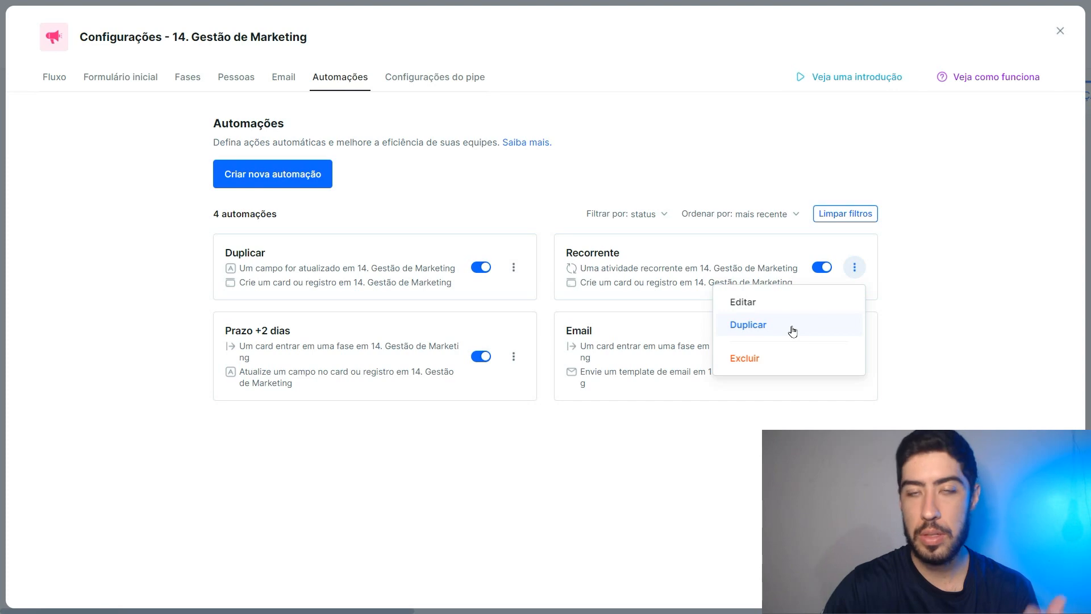
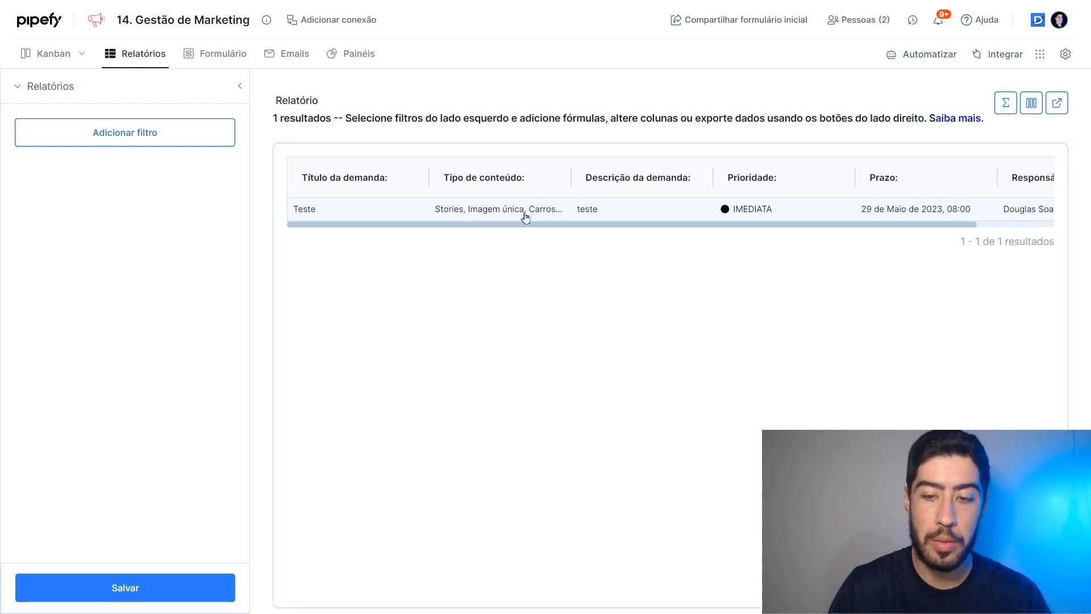
Review the columns of the pipe's report and export the report as a download
left_click_drag(584, 227, 729, 229)
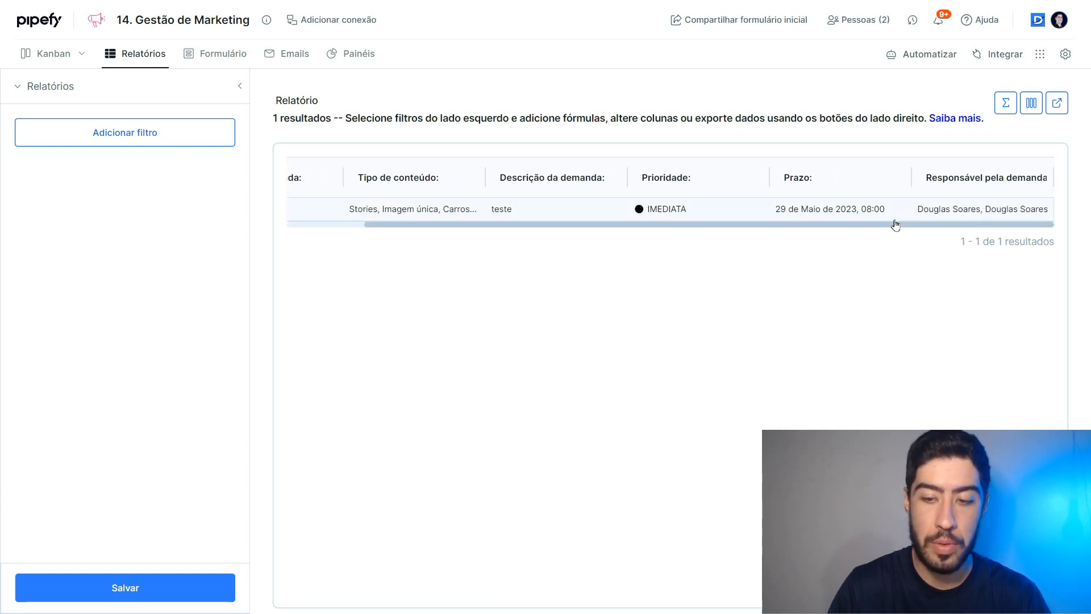
left_click_drag(896, 225, 750, 244)
left_click(1060, 112)
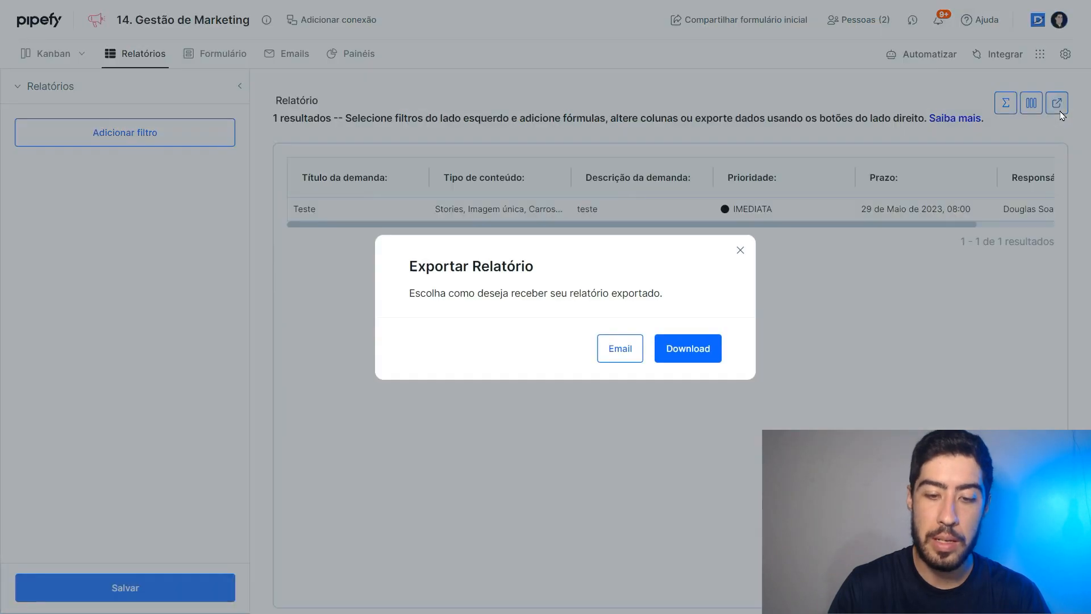
left_click(710, 336)
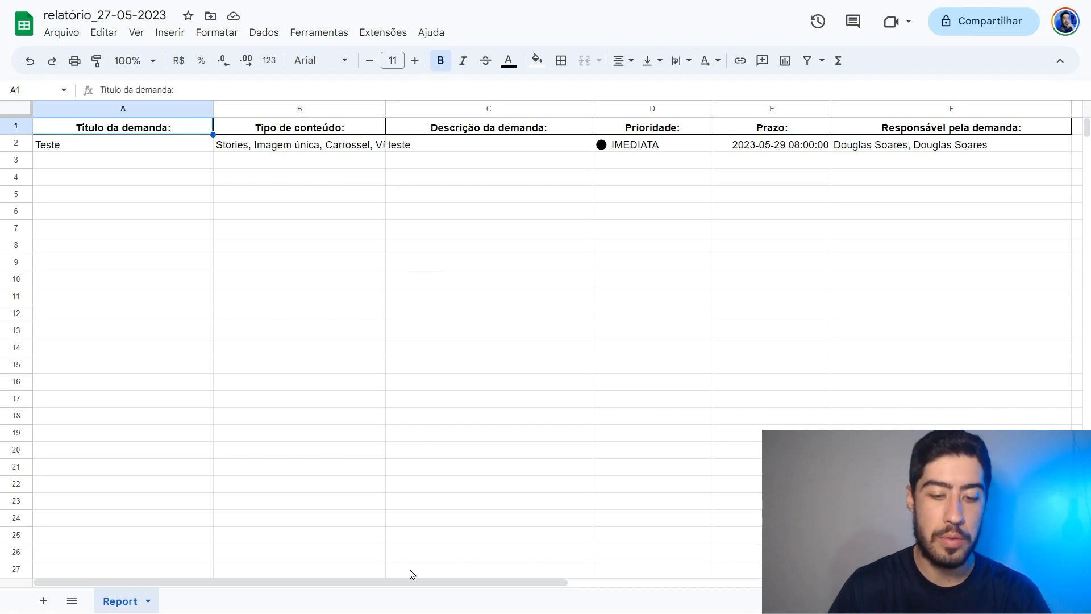
In Google Sheets, delete the empty columns G to Z of the exported report
left_click_drag(402, 583, 782, 583)
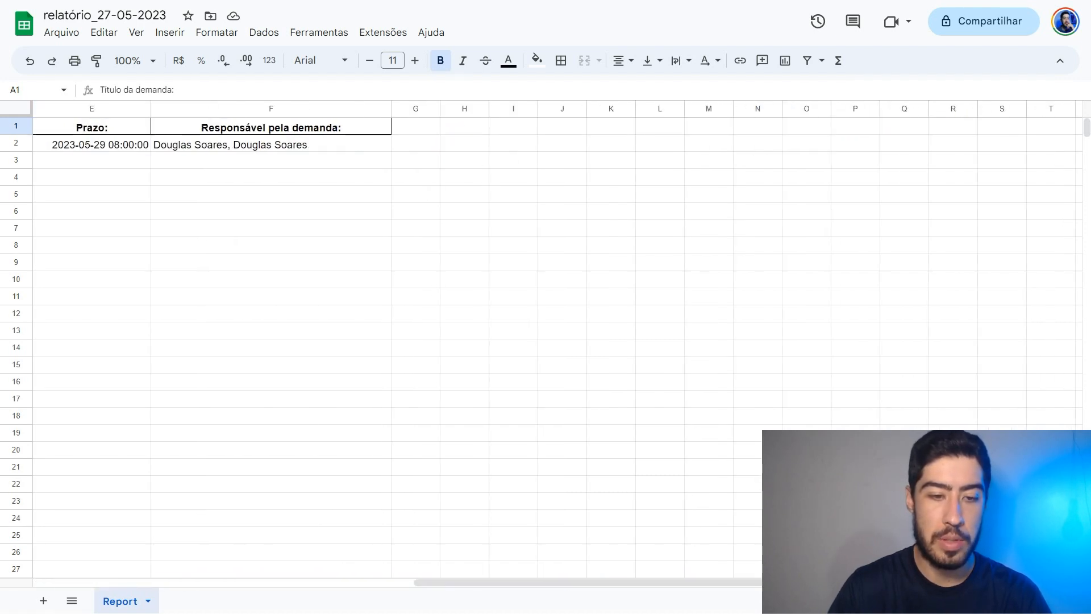
left_click(415, 110)
key("ctrl+shift+Right")
right_click(414, 109)
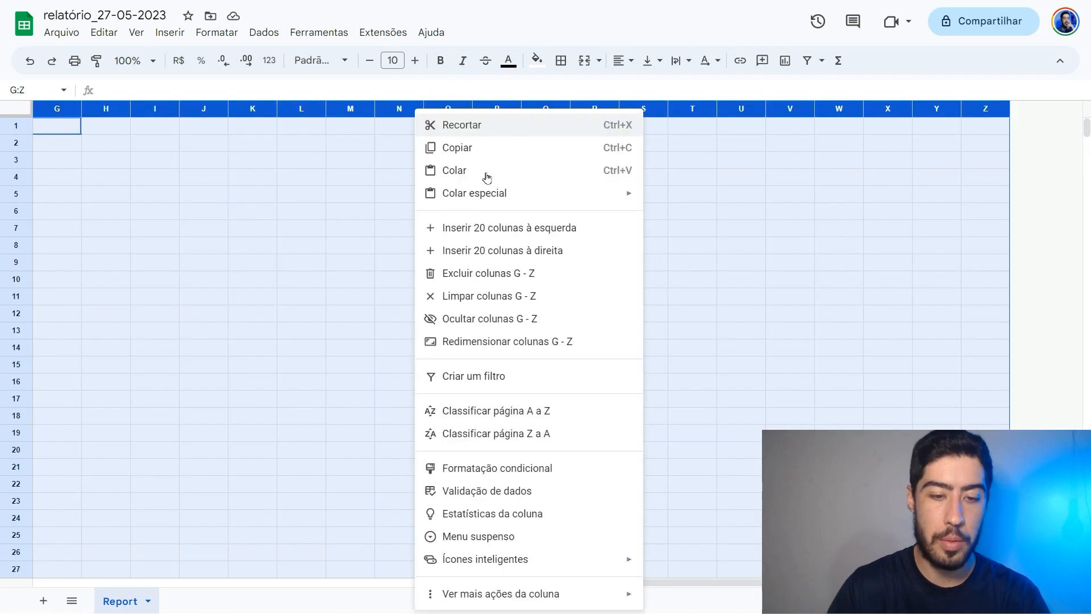
left_click(488, 273)
Delete all empty rows of the report from row 11 downward
left_click(21, 365)
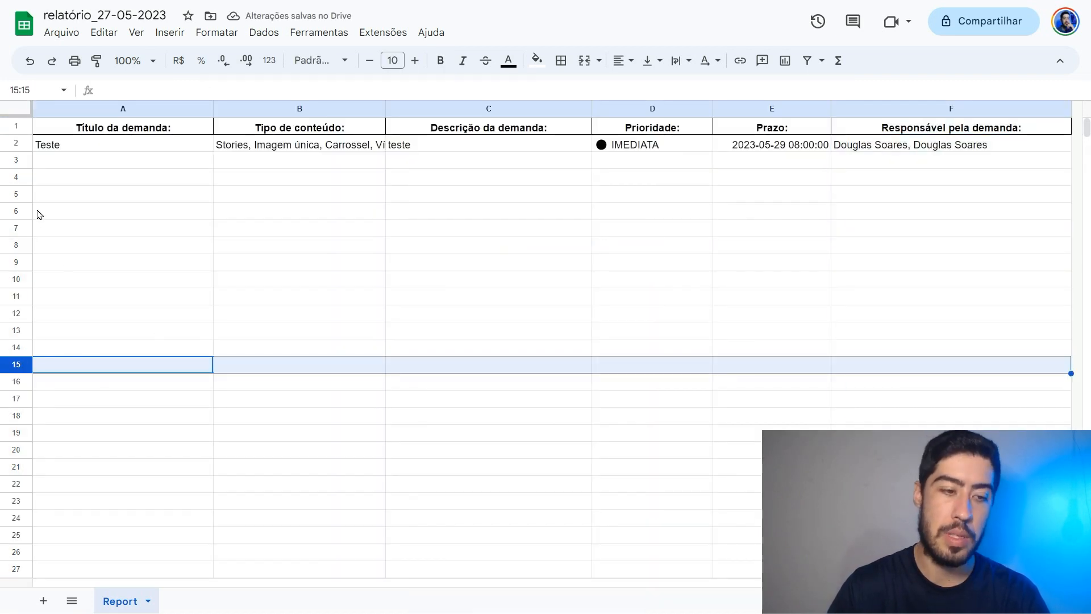
left_click(16, 296)
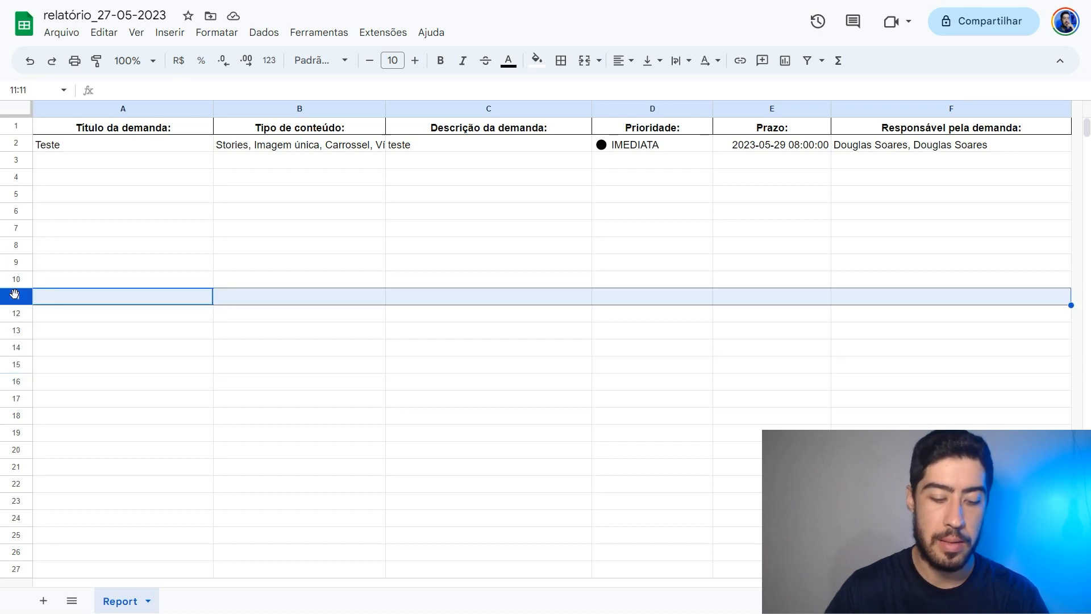
key("ctrl+shift+Down")
right_click(16, 294)
left_click(85, 402)
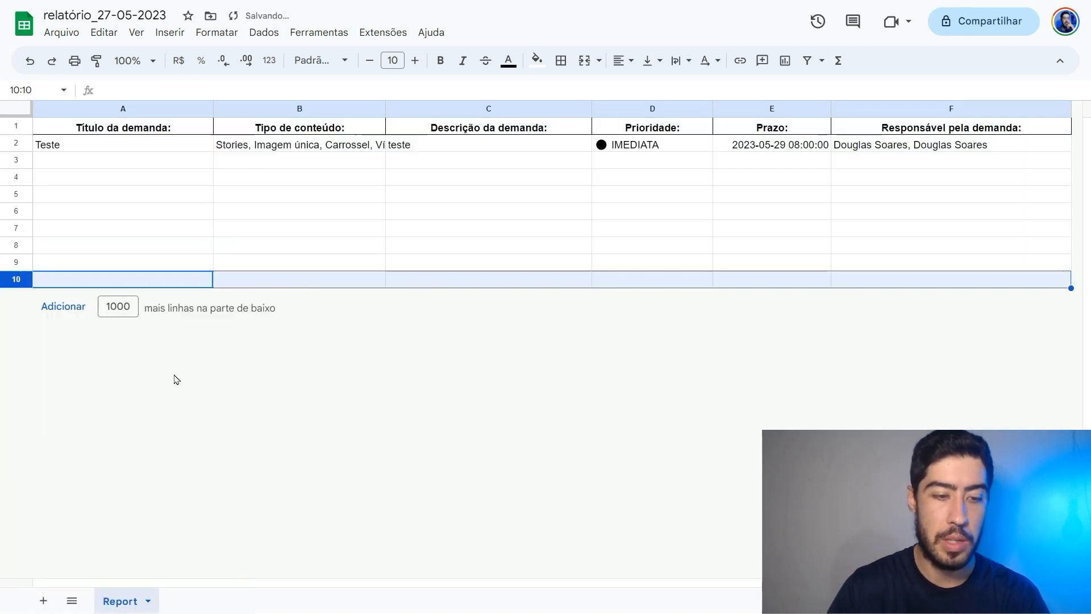
Fill rows 2 to 10 with demands Teste to Teste 9, giving each one content type from Stories to Ebook and a priority
left_click(17, 144)
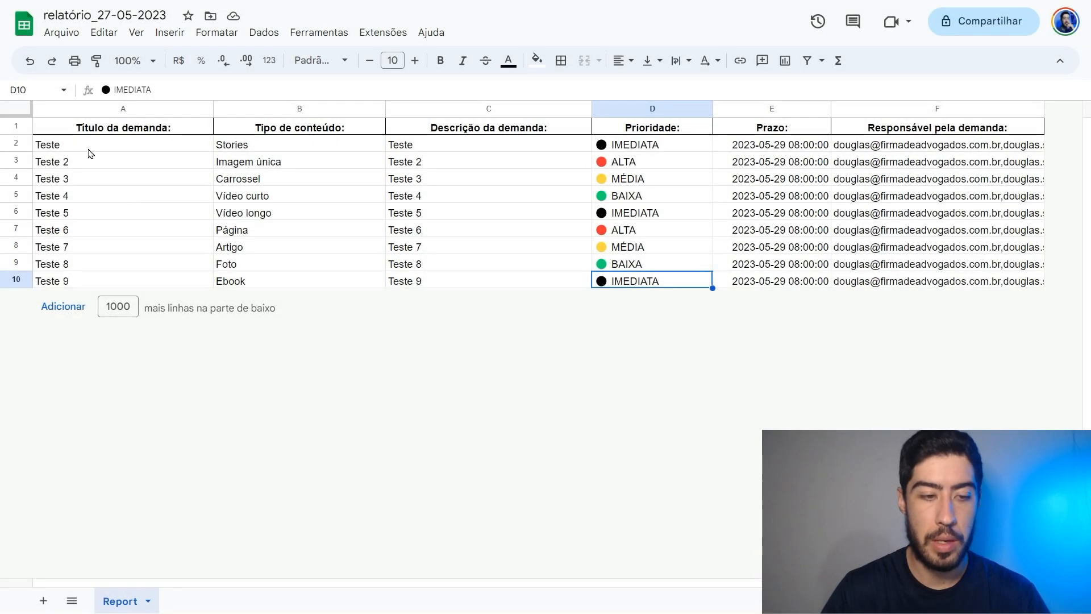
left_click(90, 150)
left_click(106, 277)
left_click_drag(250, 145, 278, 280)
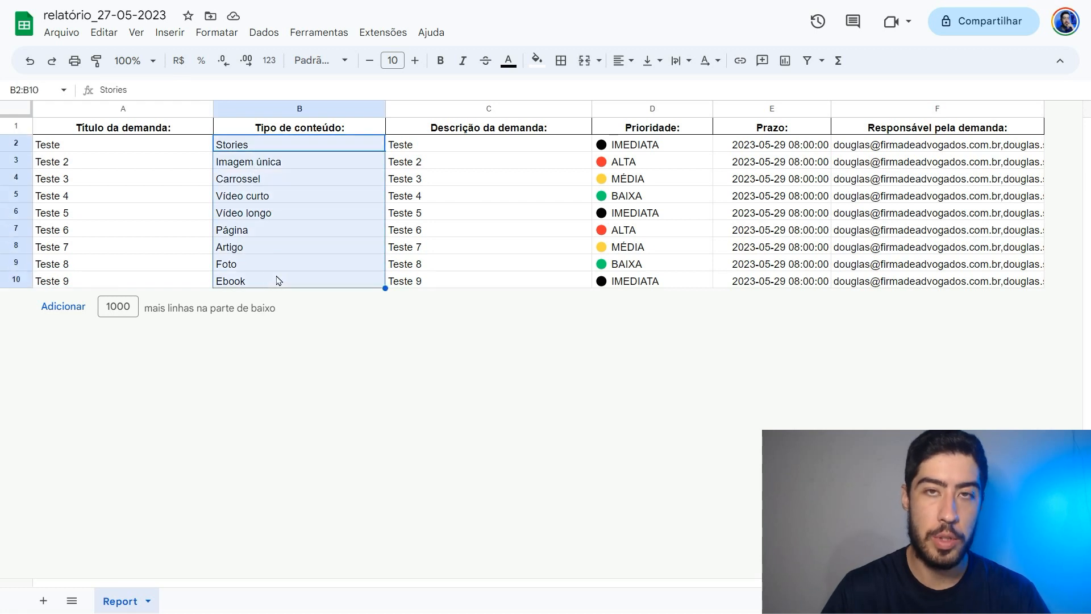
left_click(314, 279)
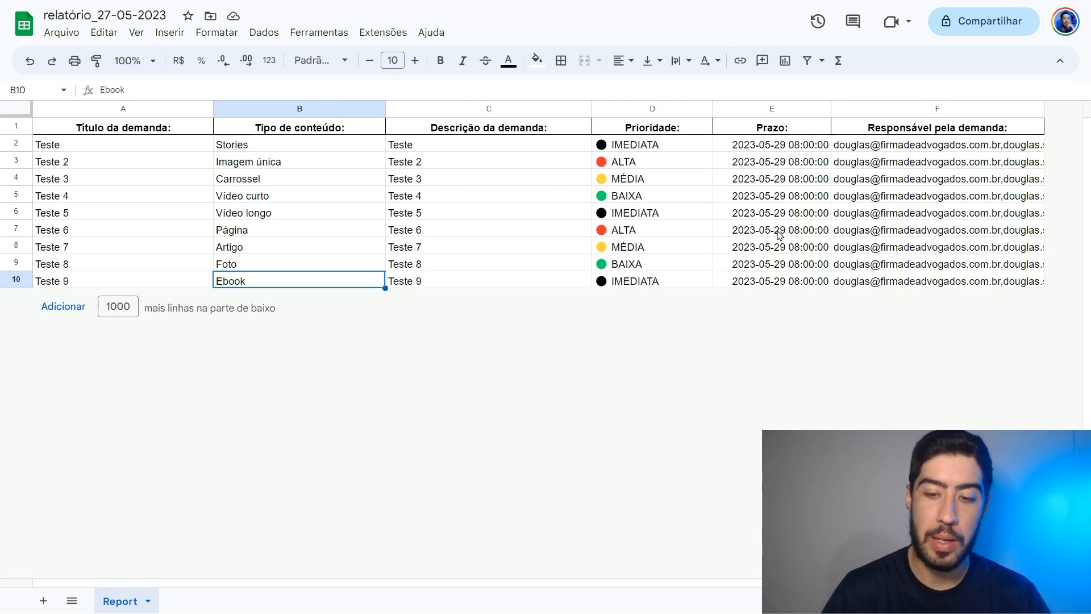
Fill the Prazo column with consecutive days from 2023-05-29 to 2023-06-06 at 08:00:00, and check the e-mails in the Responsável pela demanda column
left_click(772, 151)
left_click_drag(831, 151, 831, 288)
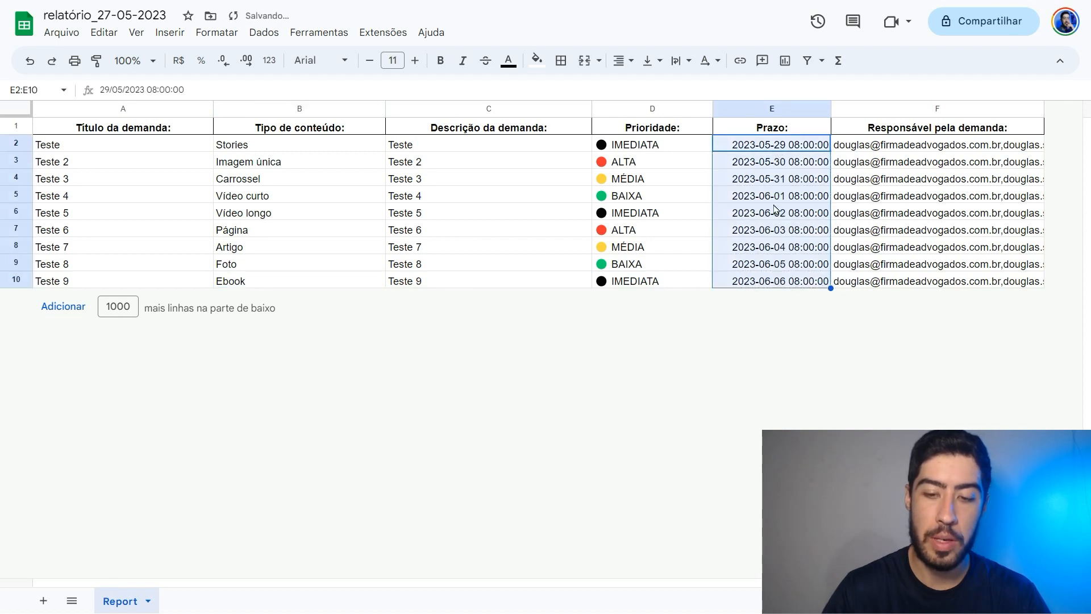
left_click(773, 283)
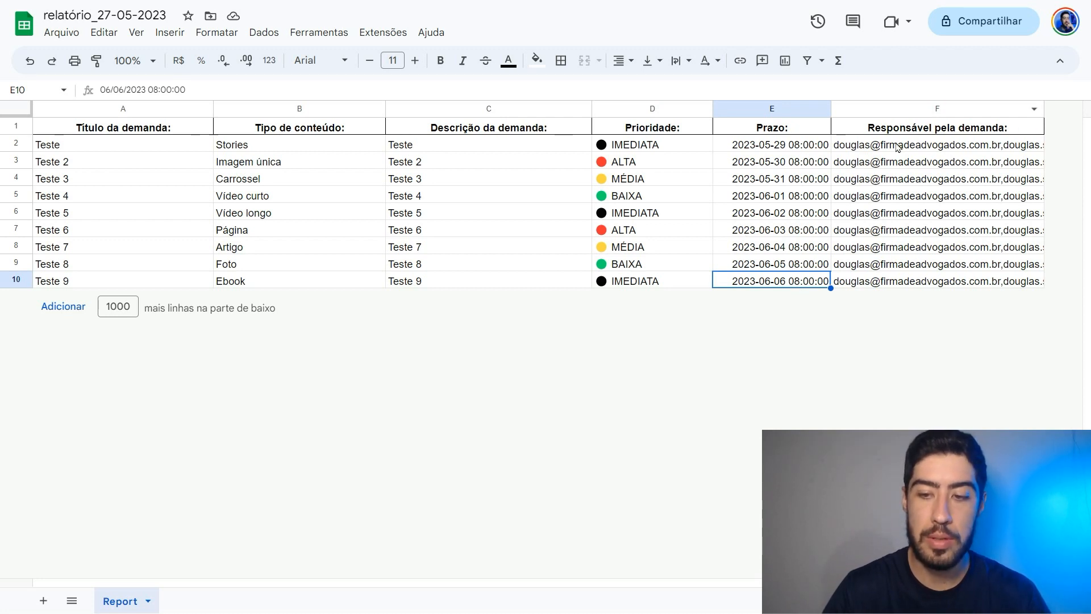
left_click(977, 149)
key("ctrl+Down")
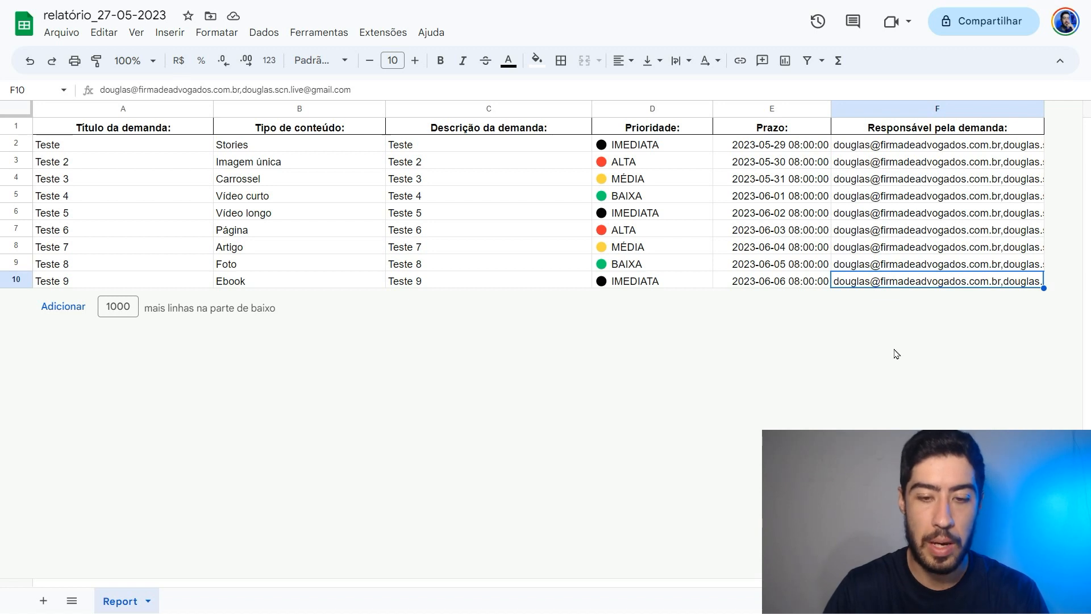
Download the edited report spreadsheet as an Excel (.xlsx) file
left_click(59, 35)
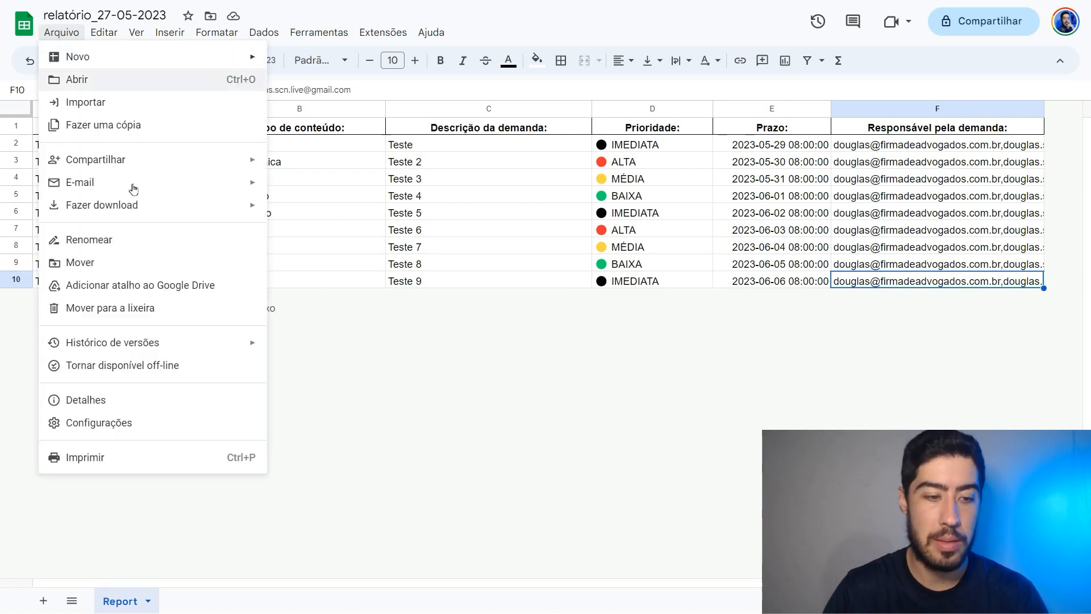
mouse_move(142, 211)
left_click(302, 216)
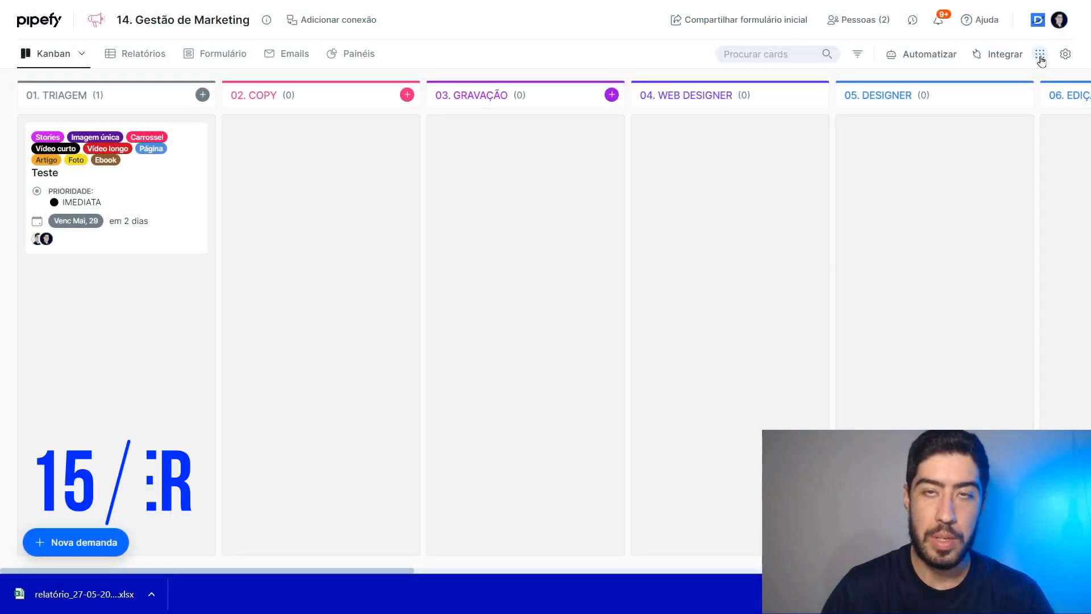
Enable the Importer app for the Gestão de Marketing pipe
left_click(1040, 60)
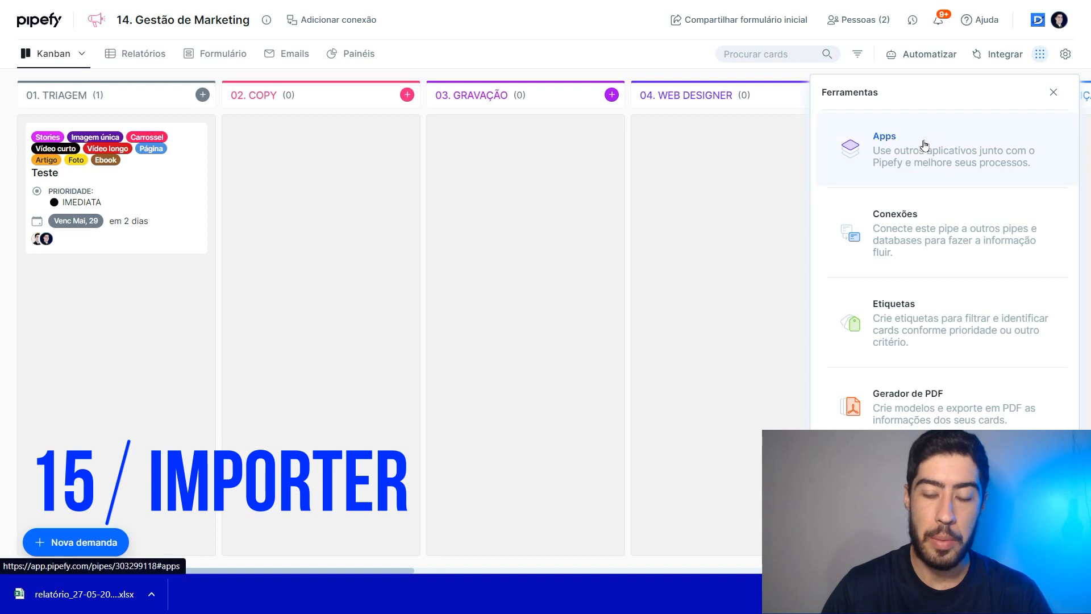
left_click(943, 147)
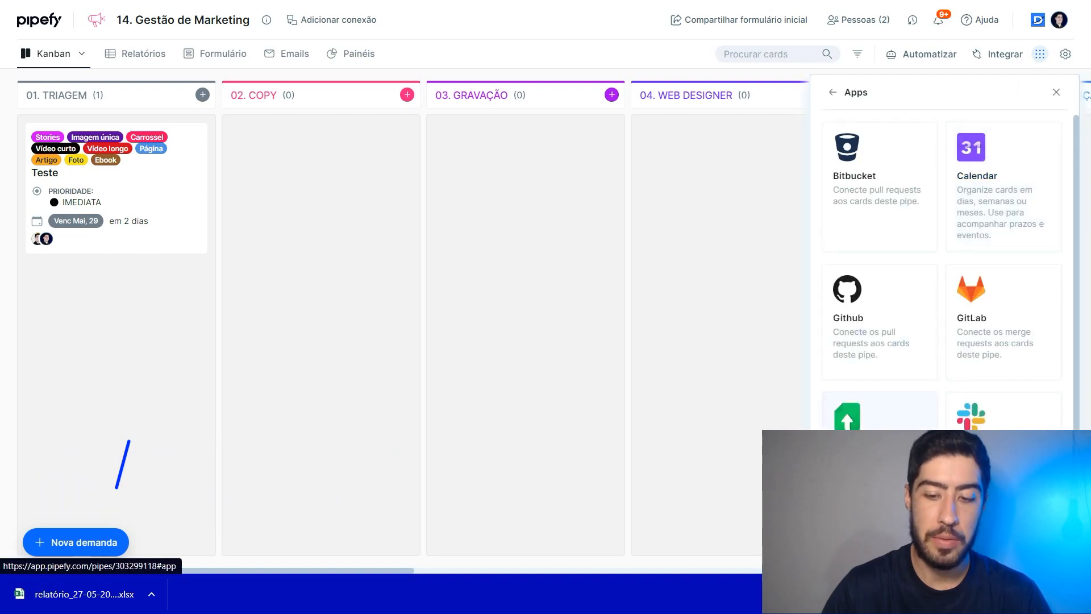
left_click(879, 410)
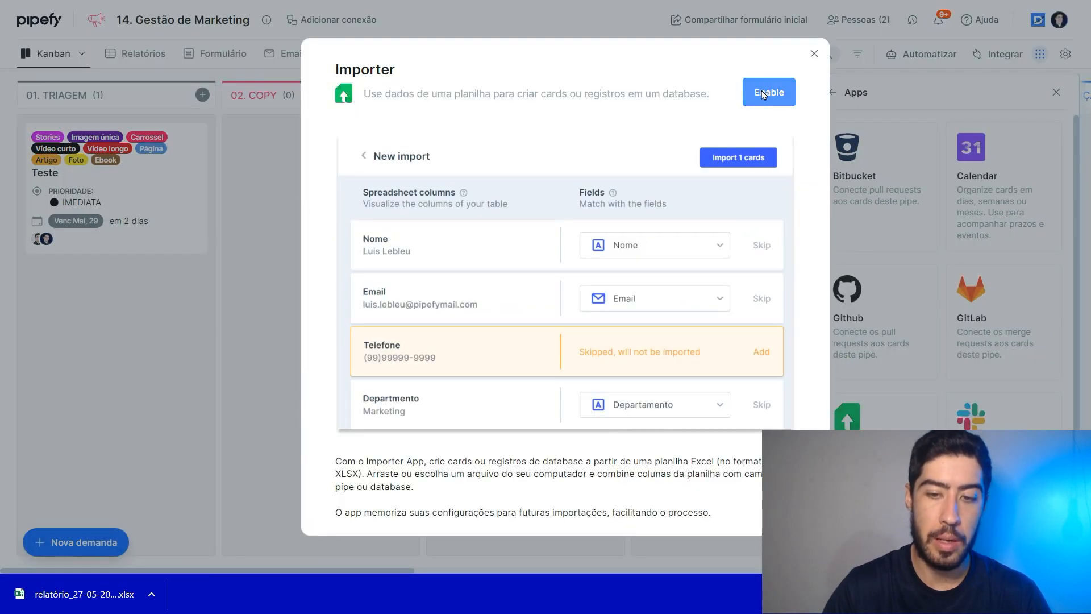
left_click(764, 94)
left_click(1056, 92)
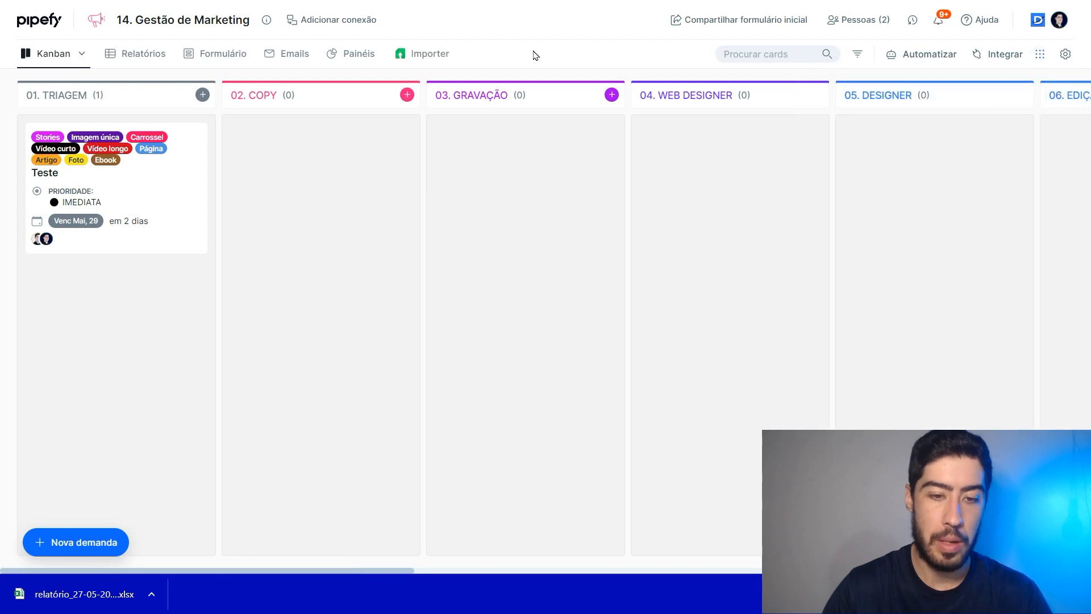
Import the downloaded report spreadsheet into this pipe as 9 cards, checking that each column matches its form field
left_click(407, 55)
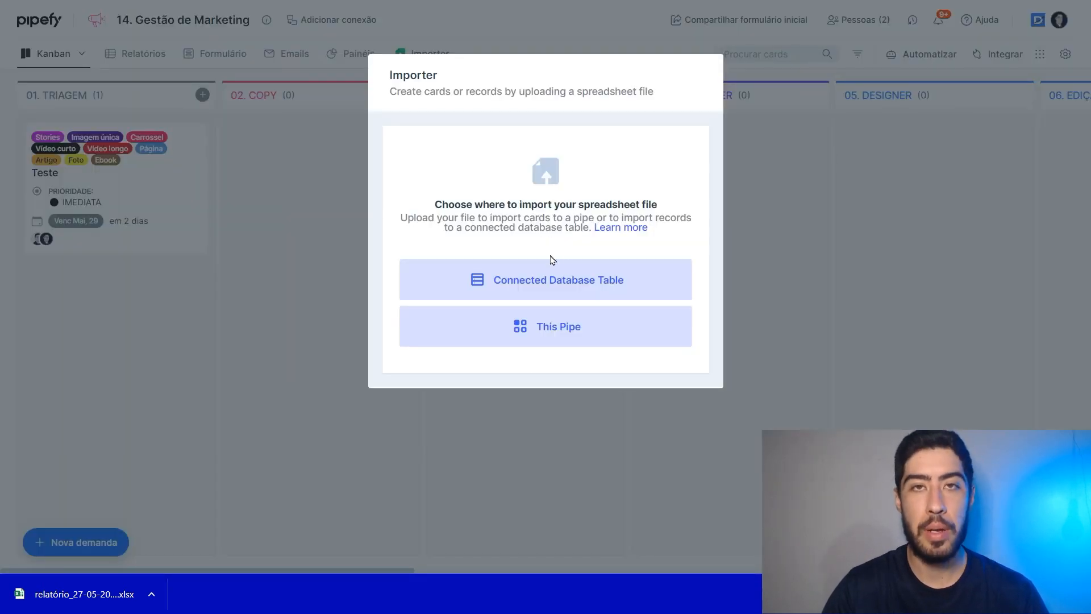
left_click(554, 331)
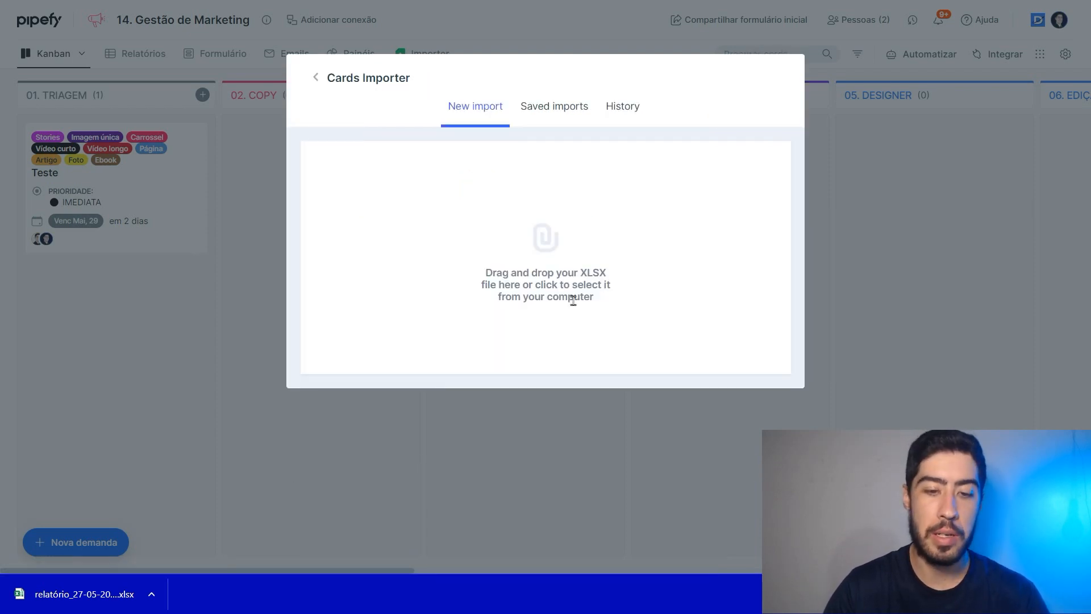
left_click_drag(84, 594, 474, 270)
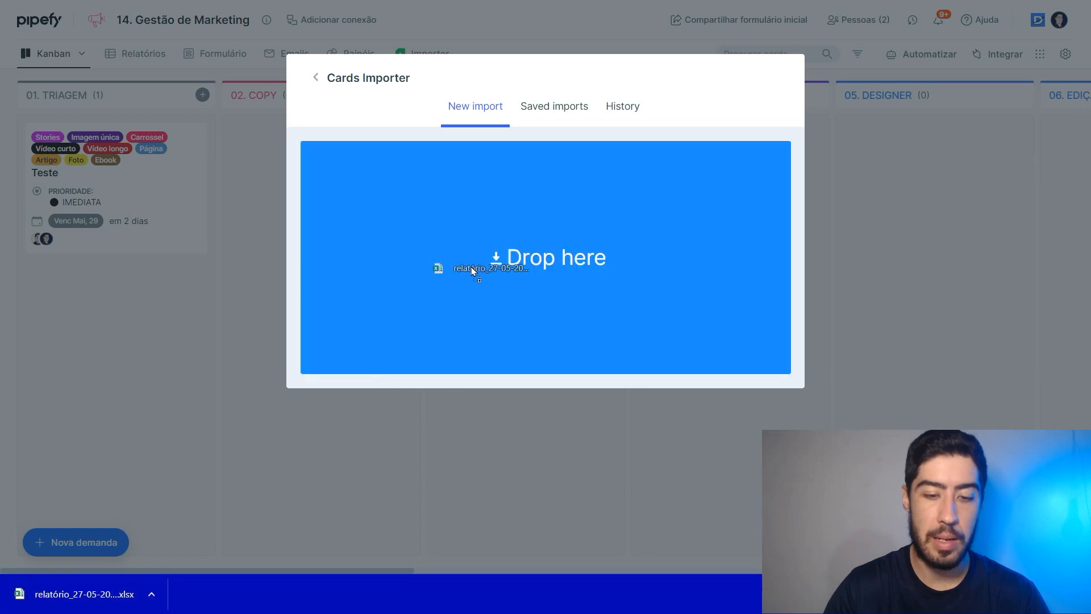
left_click_drag(499, 233, 499, 232)
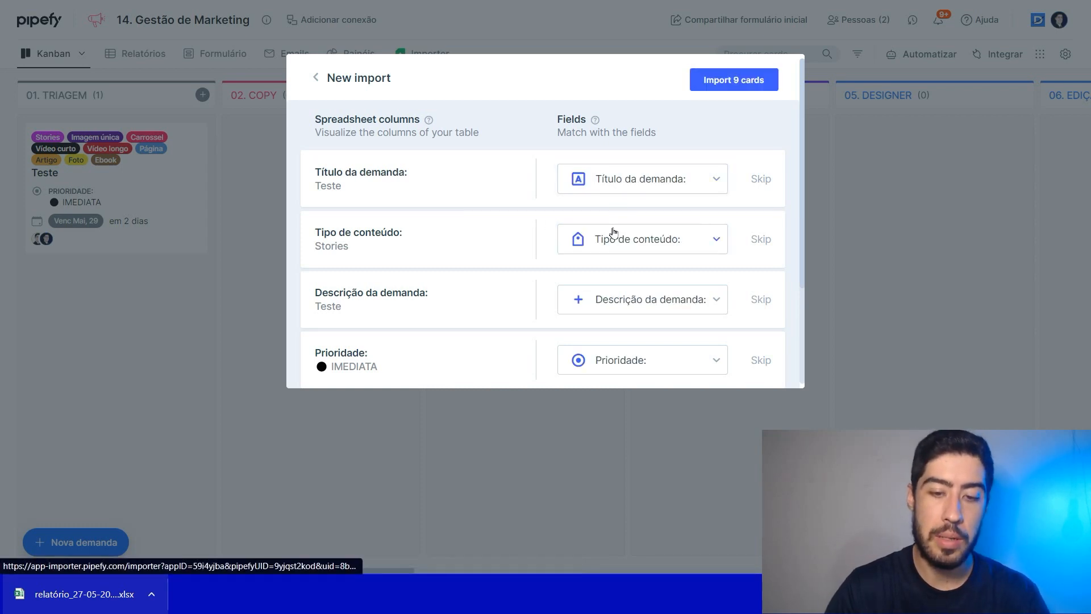
scroll(621, 244, "down", 1)
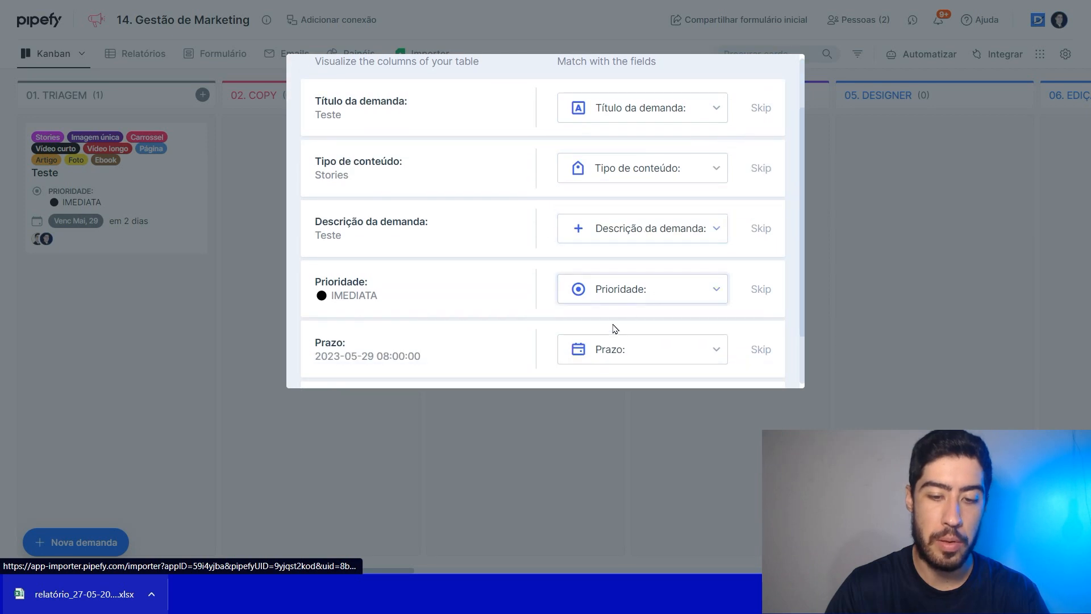
scroll(631, 316, "down", 1)
scroll(636, 341, "up", 2)
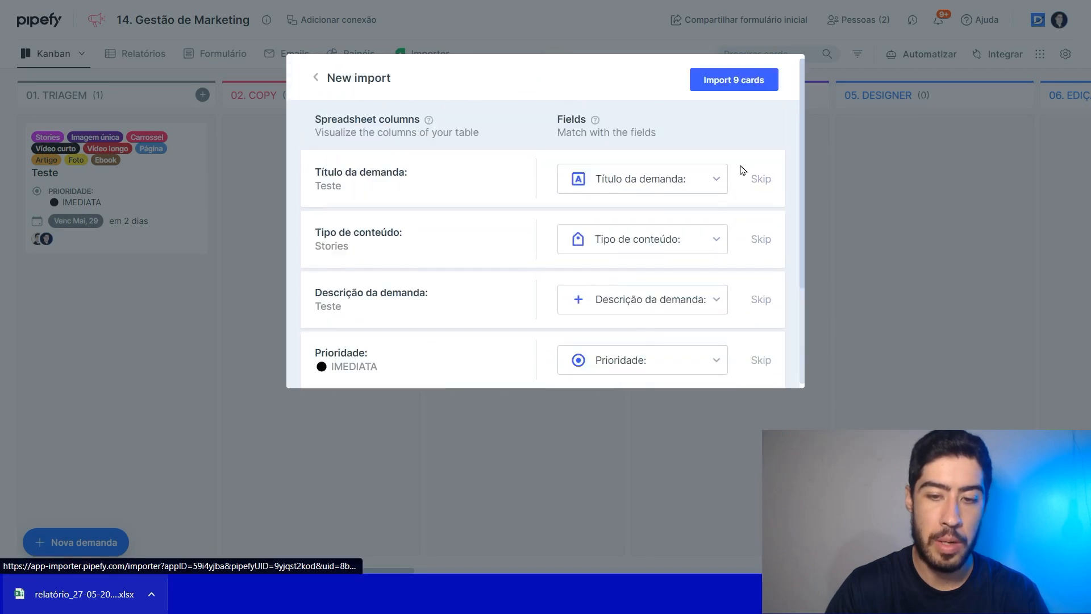
left_click(717, 83)
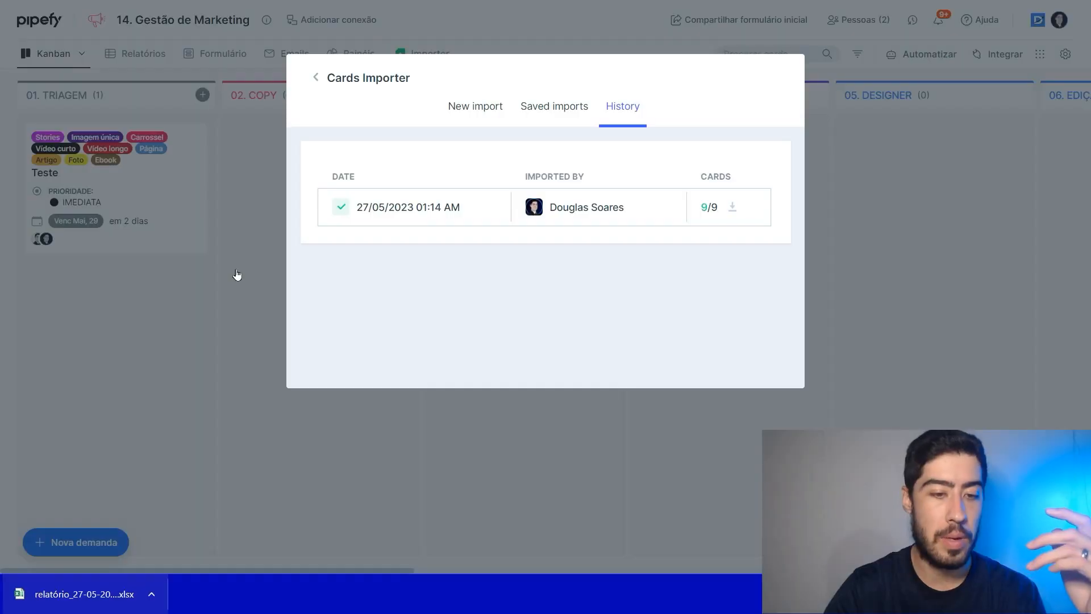
Leave the importer and review the imported cards Teste to Teste 9 in the 01. TRIAGEM phase
left_click(237, 275)
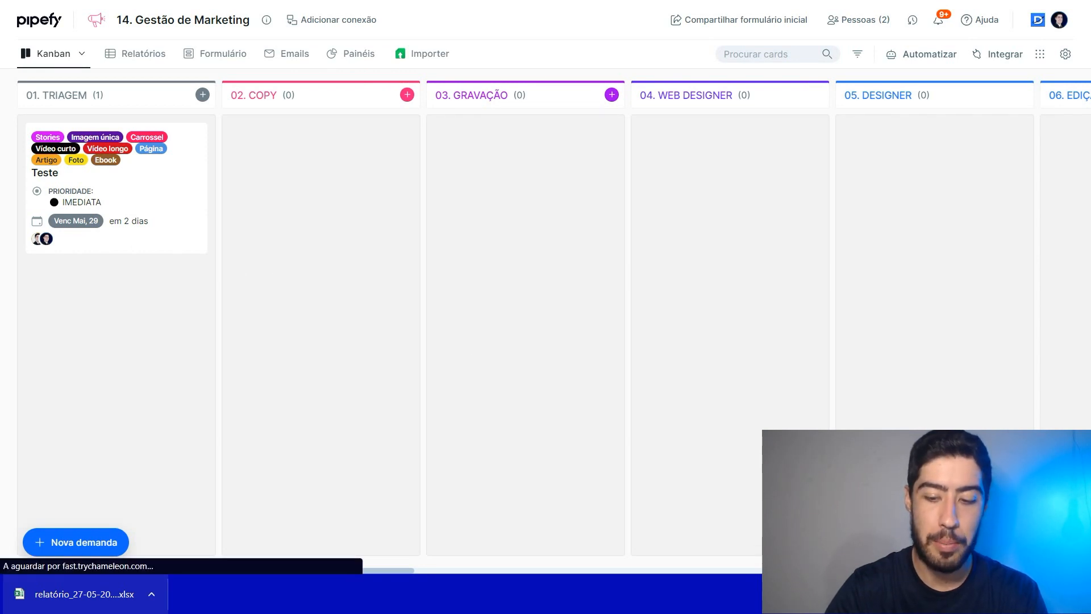
scroll(165, 254, "down", 1)
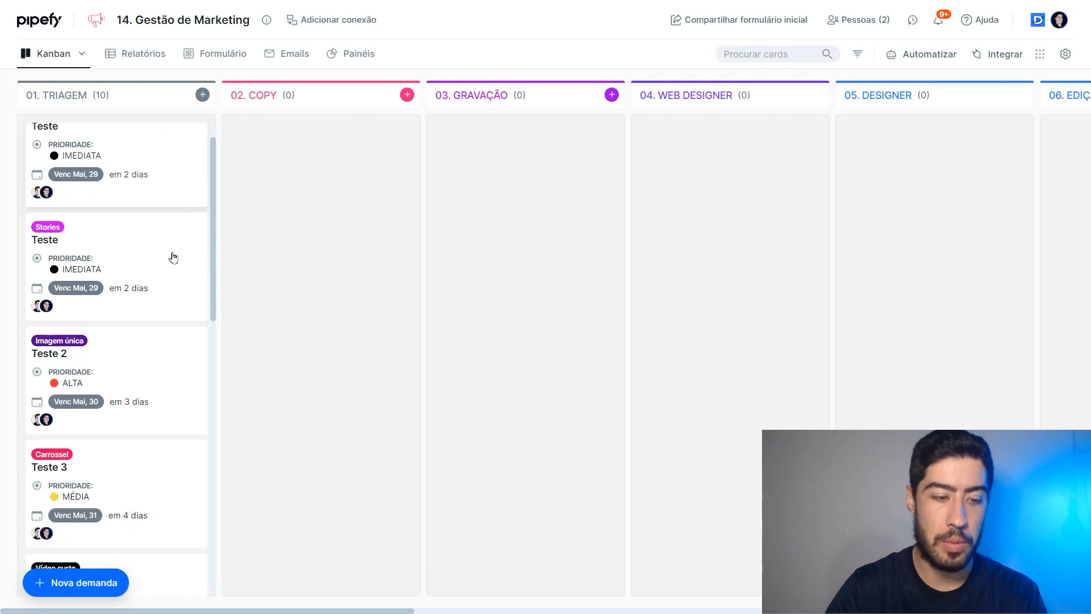
scroll(107, 199, "down", 1)
scroll(96, 214, "up", 1)
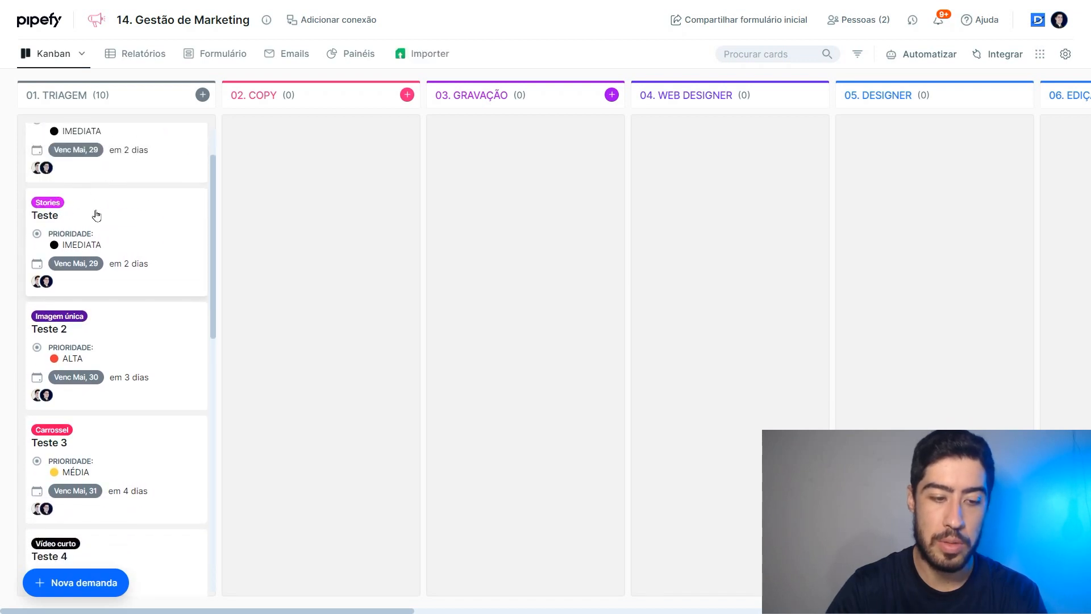
scroll(103, 222, "down", 1)
scroll(126, 227, "down", 8)
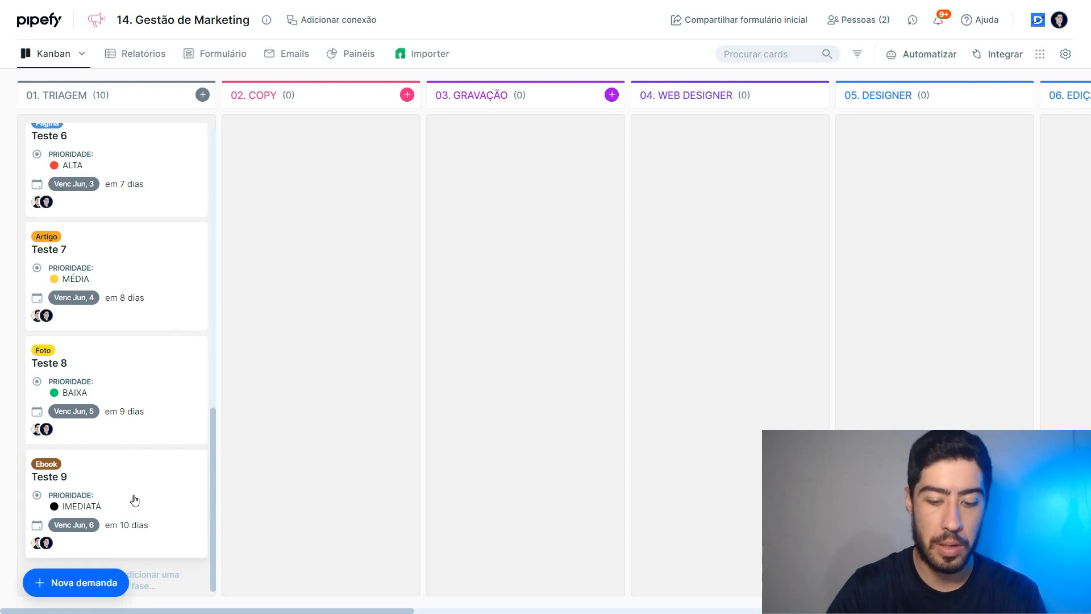
scroll(162, 284, "up", 10)
Review the initial form of the imported Teste card tagged Stories and move the card to 09. TRÁFEGO
left_click(162, 283)
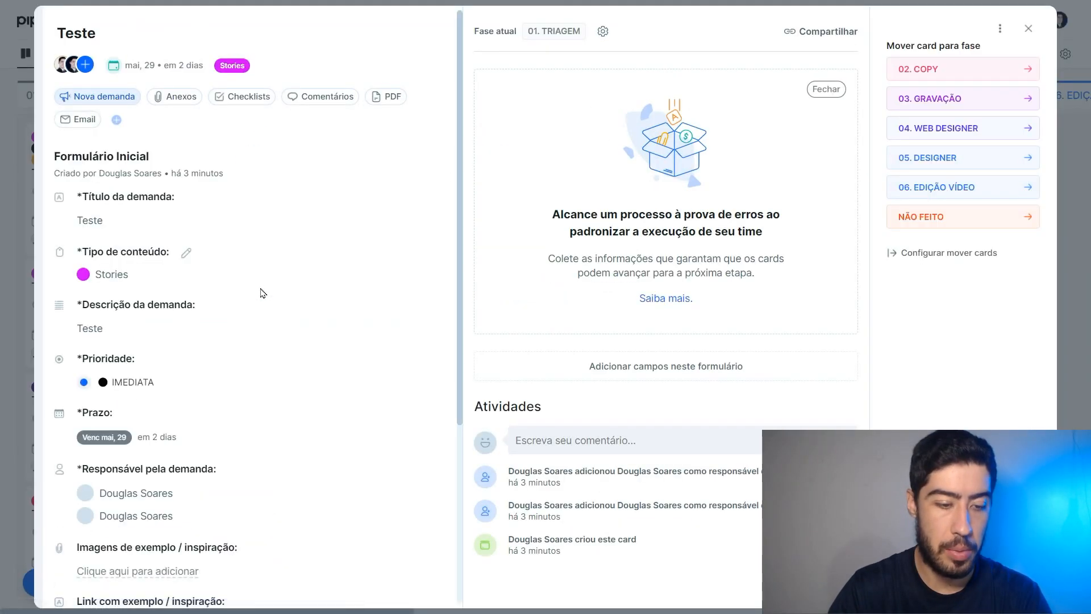
scroll(136, 209, "down", 3)
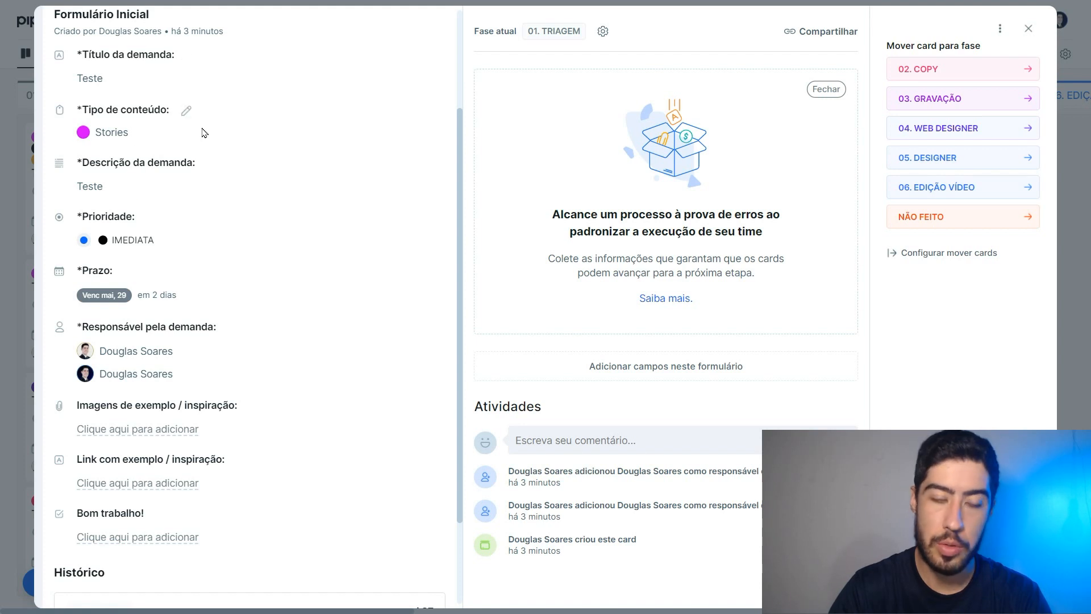
scroll(95, 153, "down", 2)
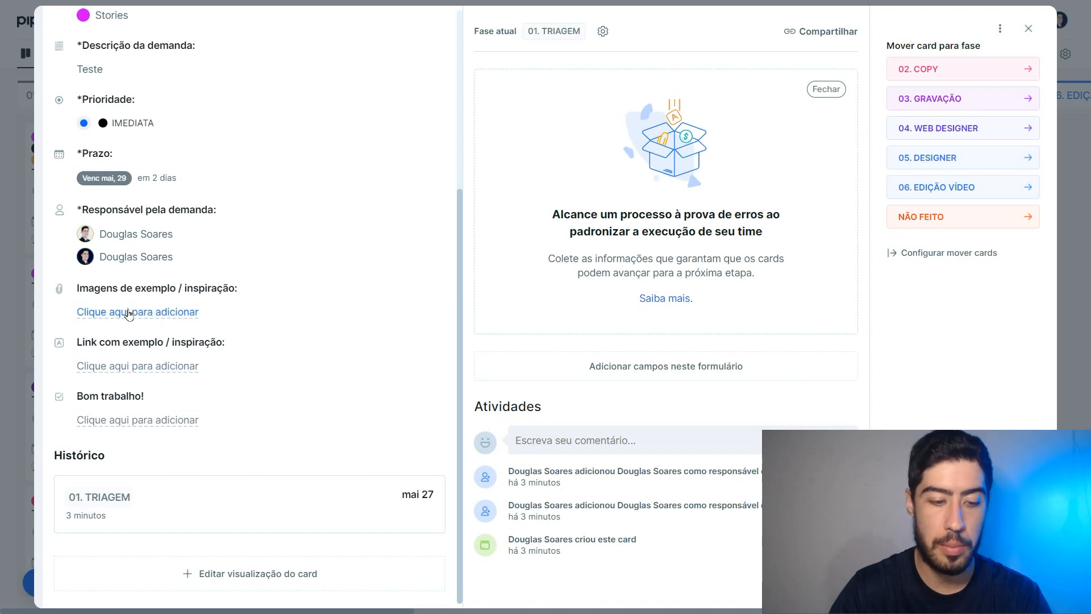
scroll(172, 348, "up", 5)
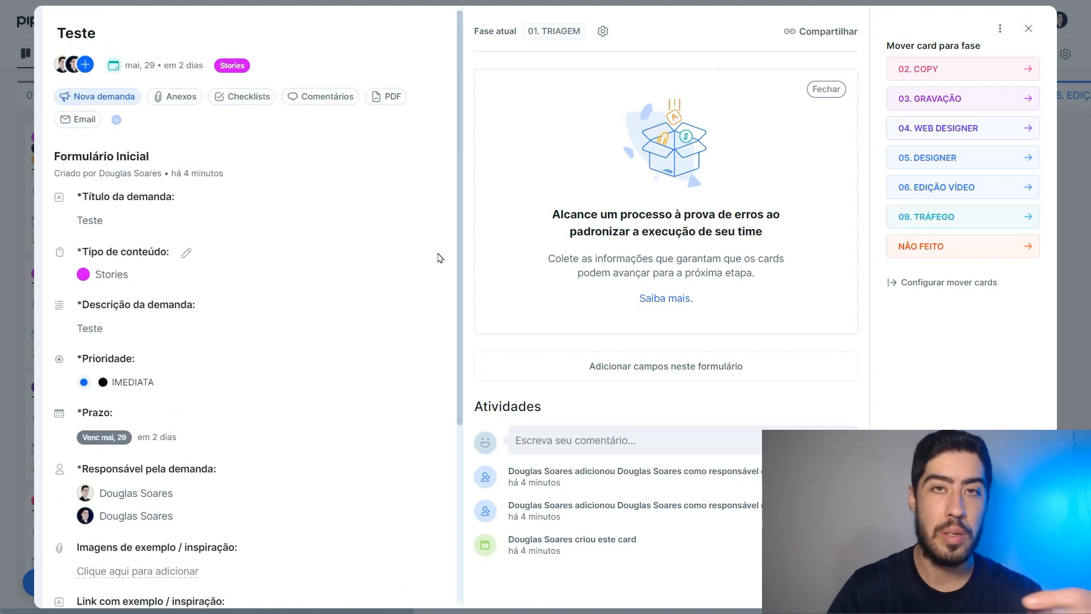
left_click(925, 222)
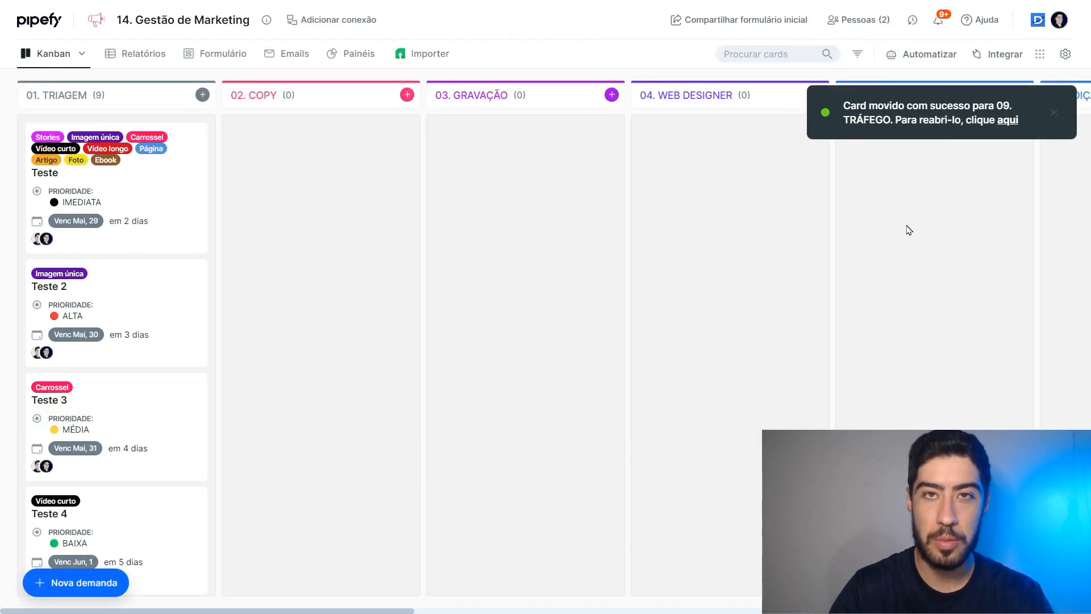
Open the Teste card in the 09. TRÁFEGO phase and read its automated e-mail Nova demanda de tráfego
scroll(542, 258, "right", 5)
left_click_drag(542, 253, 178, 245)
left_click_drag(831, 229, 316, 241)
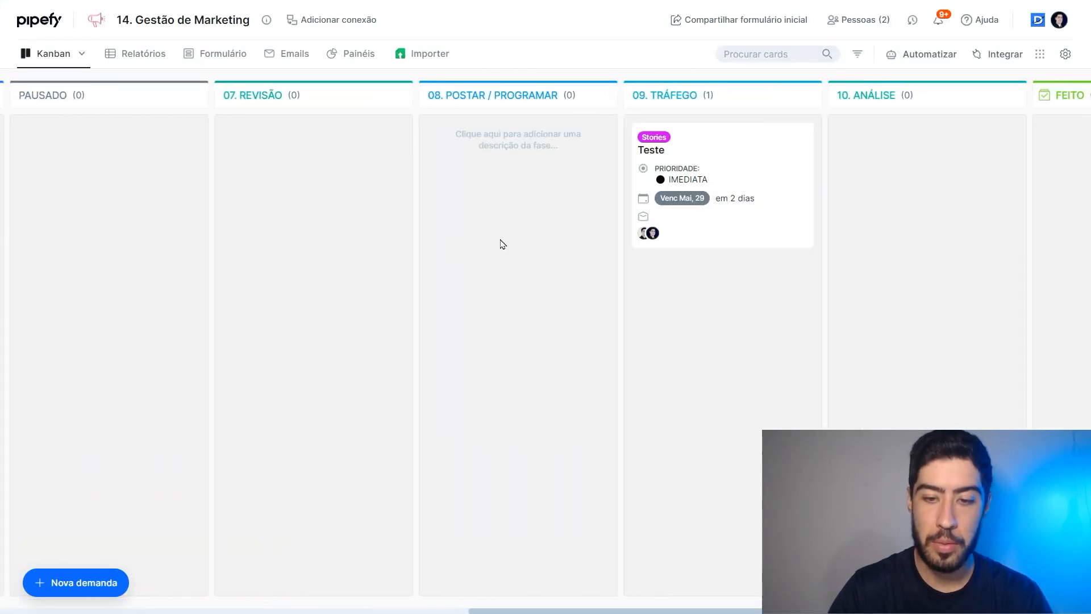
left_click(720, 167)
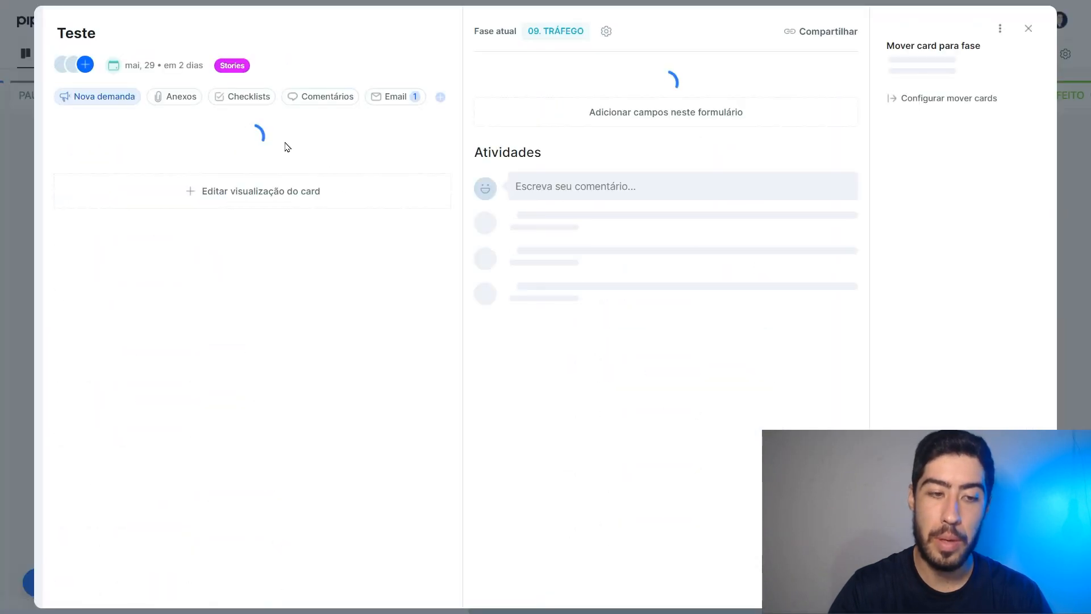
left_click(85, 118)
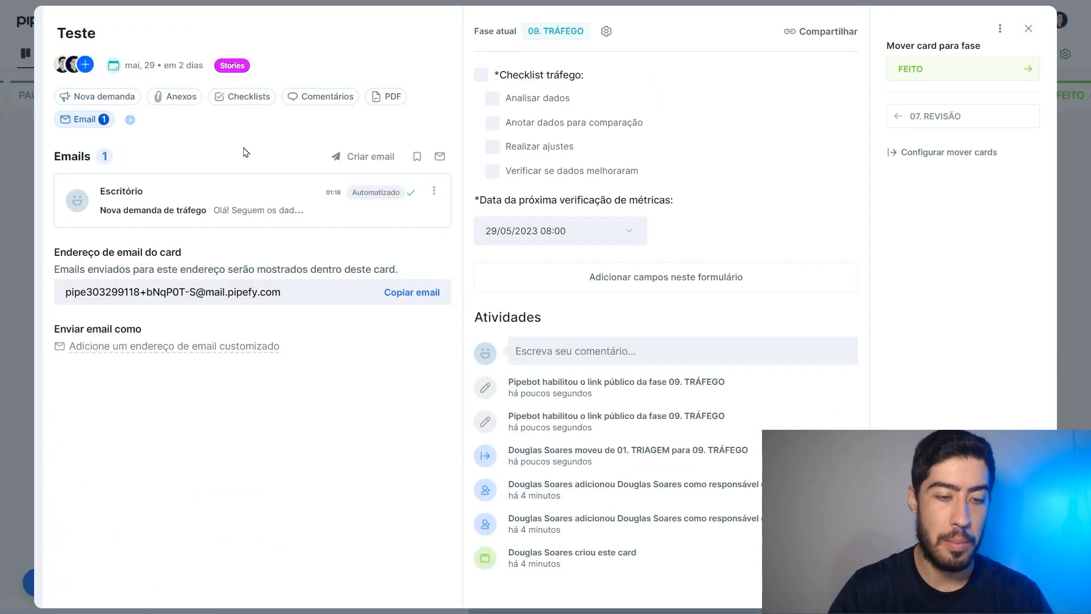
left_click(238, 221)
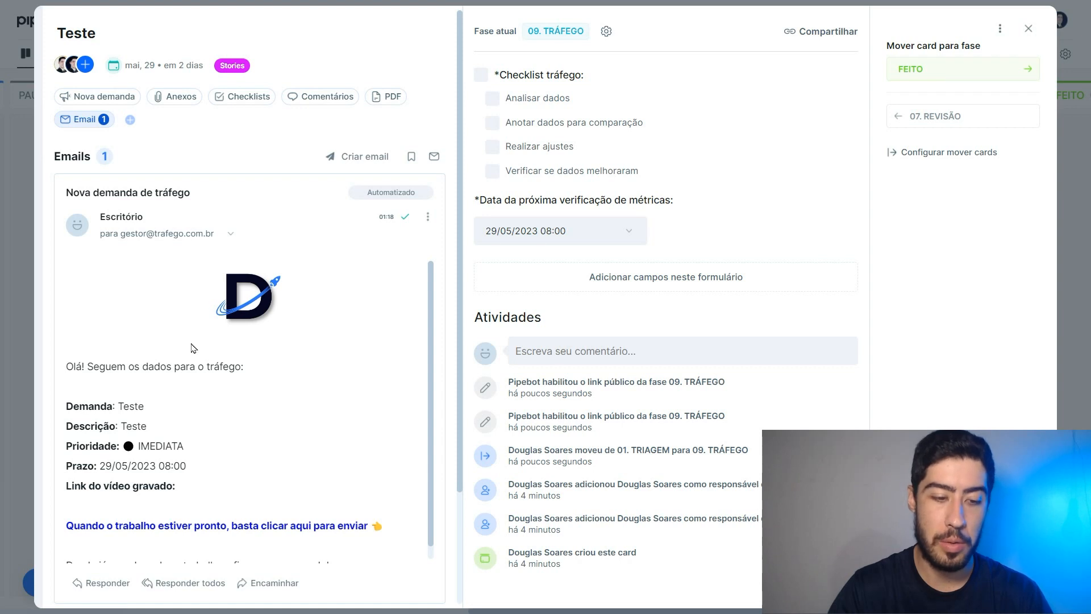
scroll(199, 518, "down", 1)
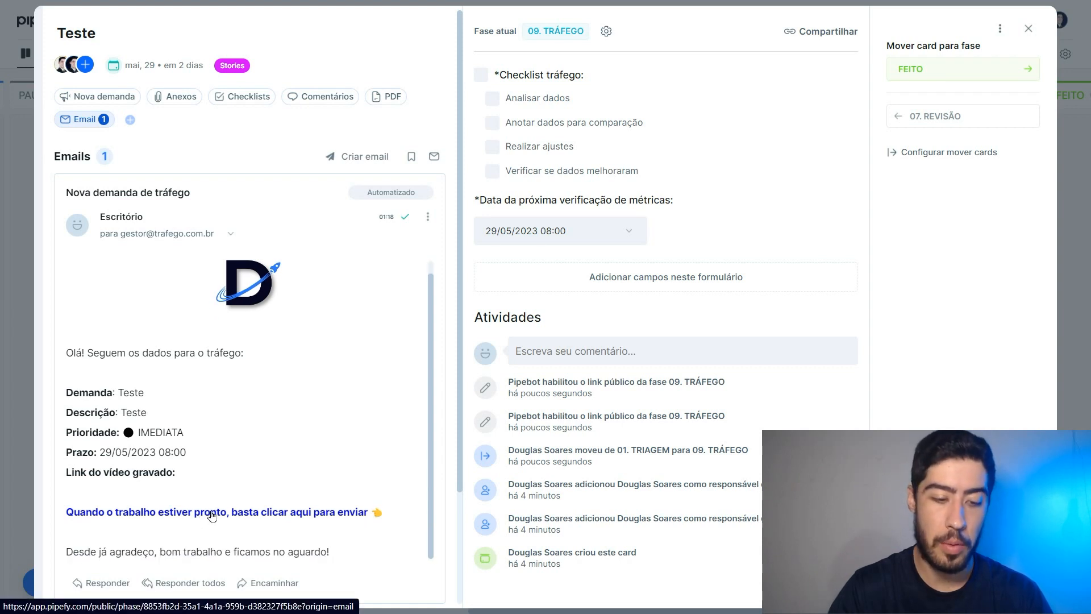
Submit the public form linked in the e-mail with the whole traffic checklist ticked and 02/06/2023 00:00 as the next metrics check
right_click(212, 515)
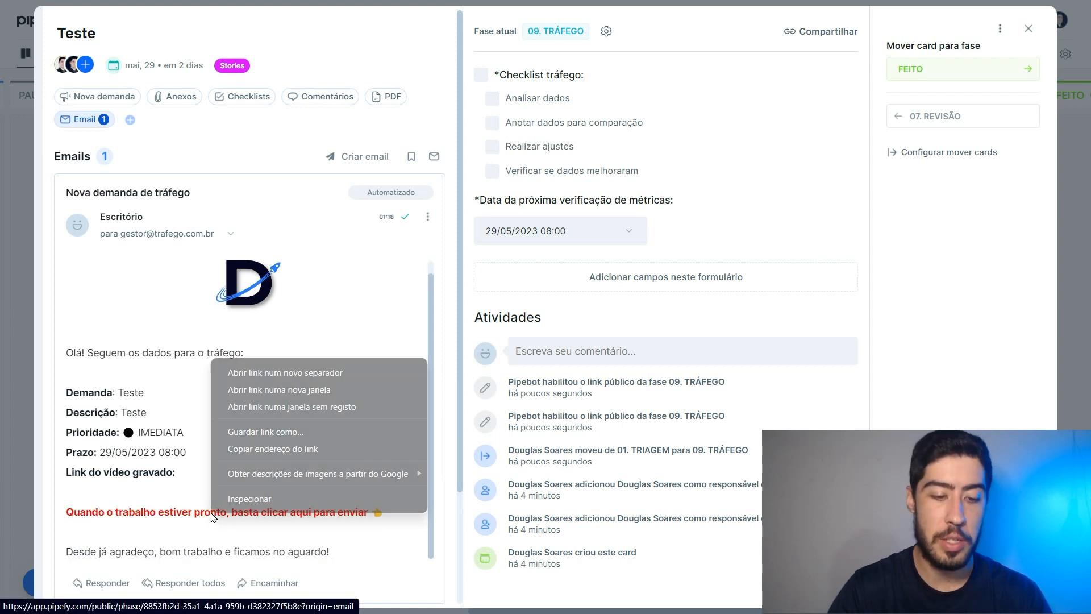
left_click(263, 377)
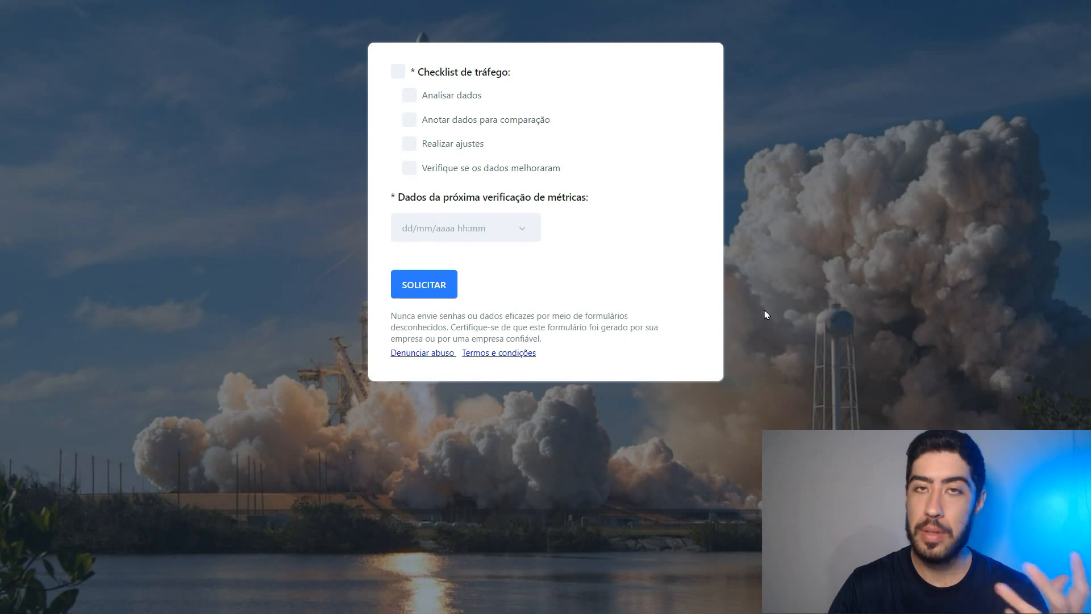
left_click(398, 71)
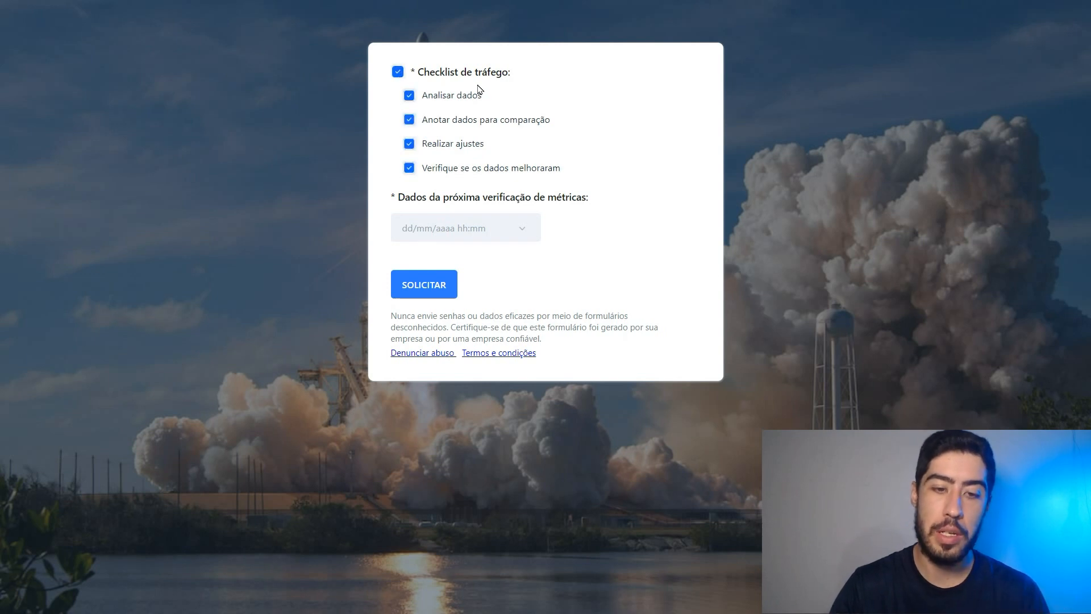
left_click(489, 227)
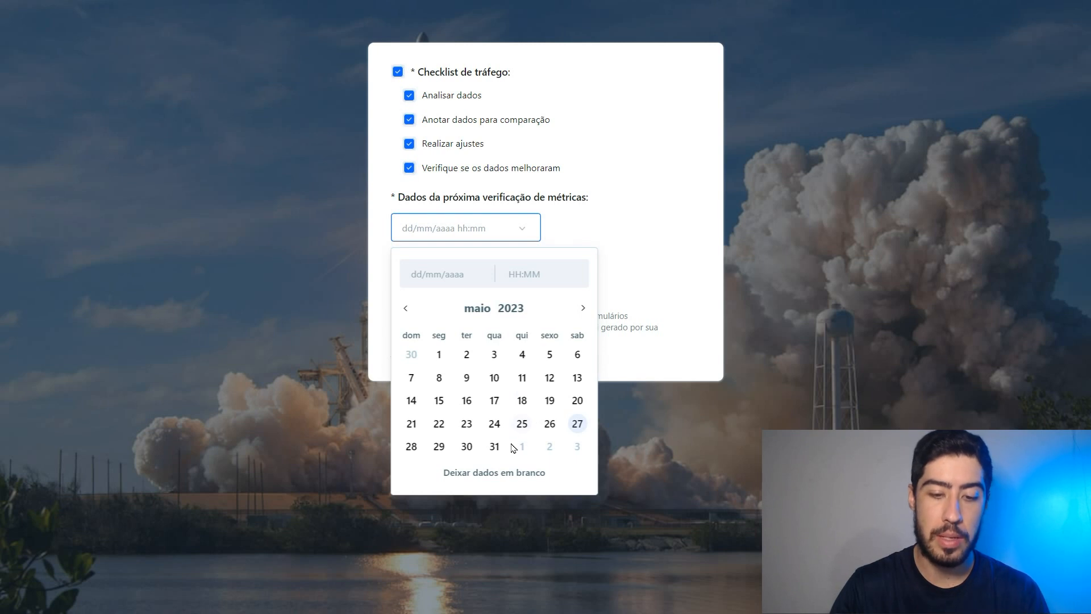
left_click(554, 452)
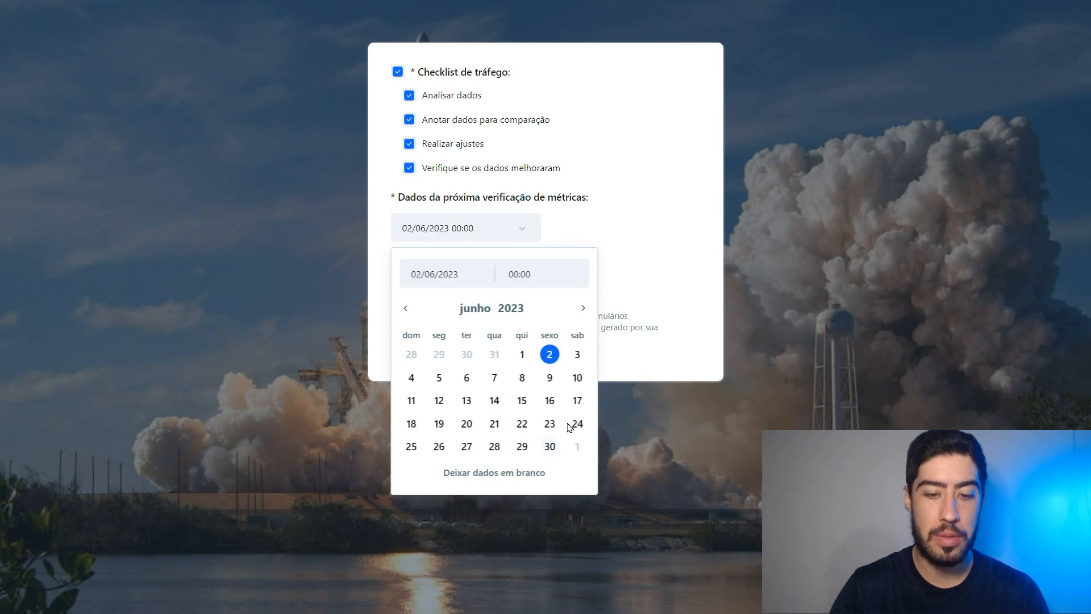
left_click(591, 229)
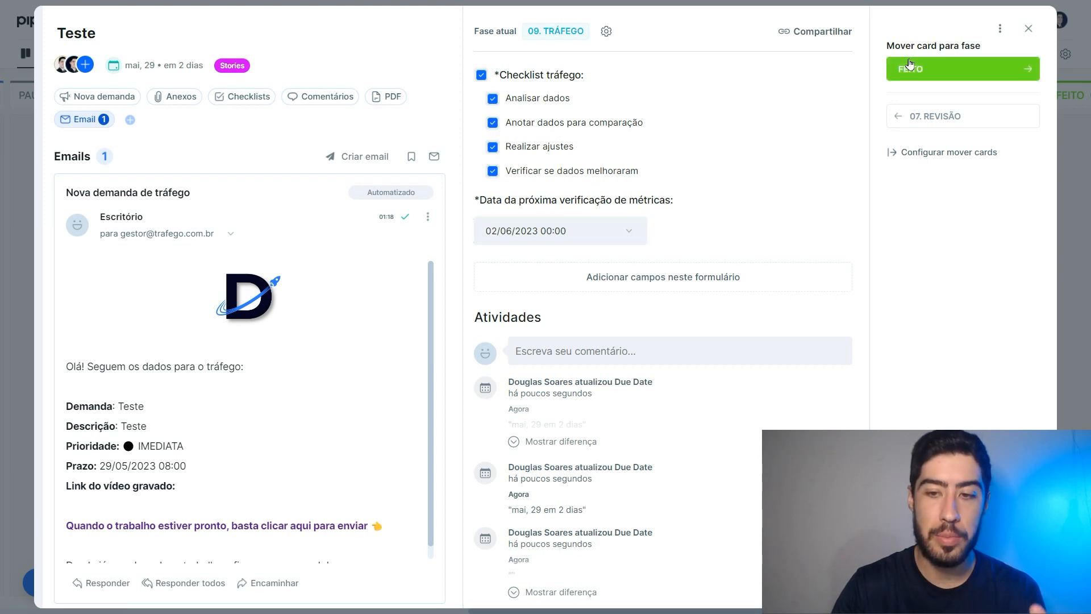
Move the Teste card to FEITO, answer Duplicar criação? with Sim, and check 01. TRIAGEM for the duplicate
left_click_drag(875, 241, 346, 233)
left_click(636, 162)
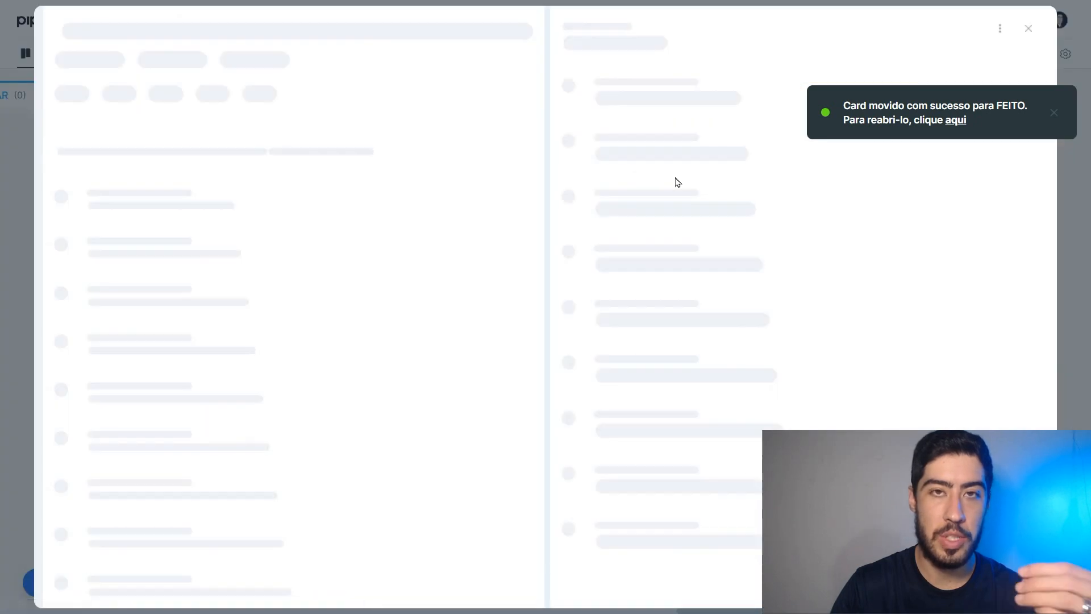
left_click(472, 99)
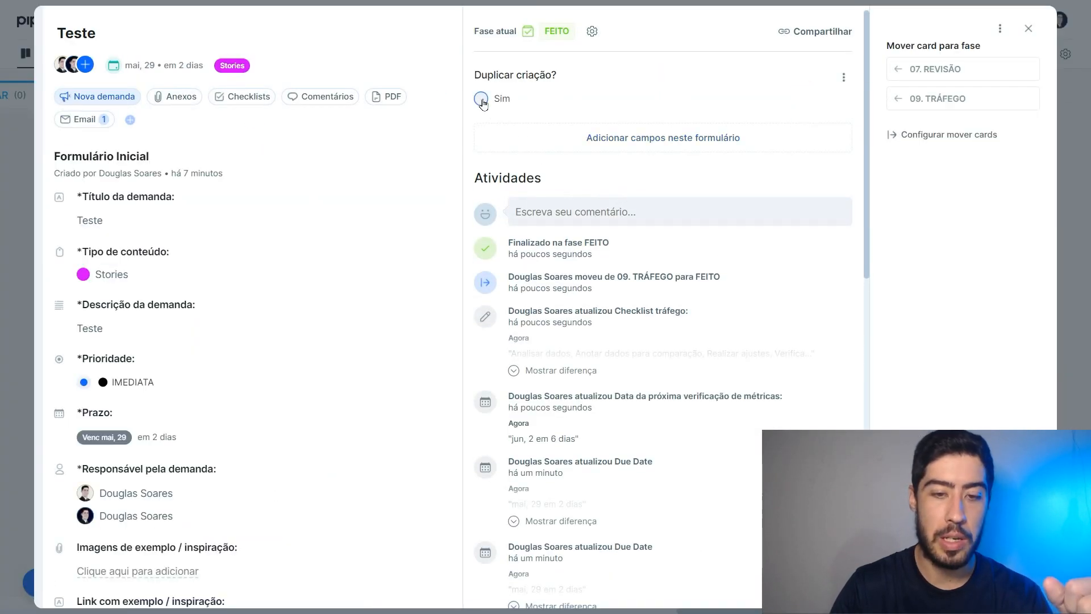
left_click(1029, 28)
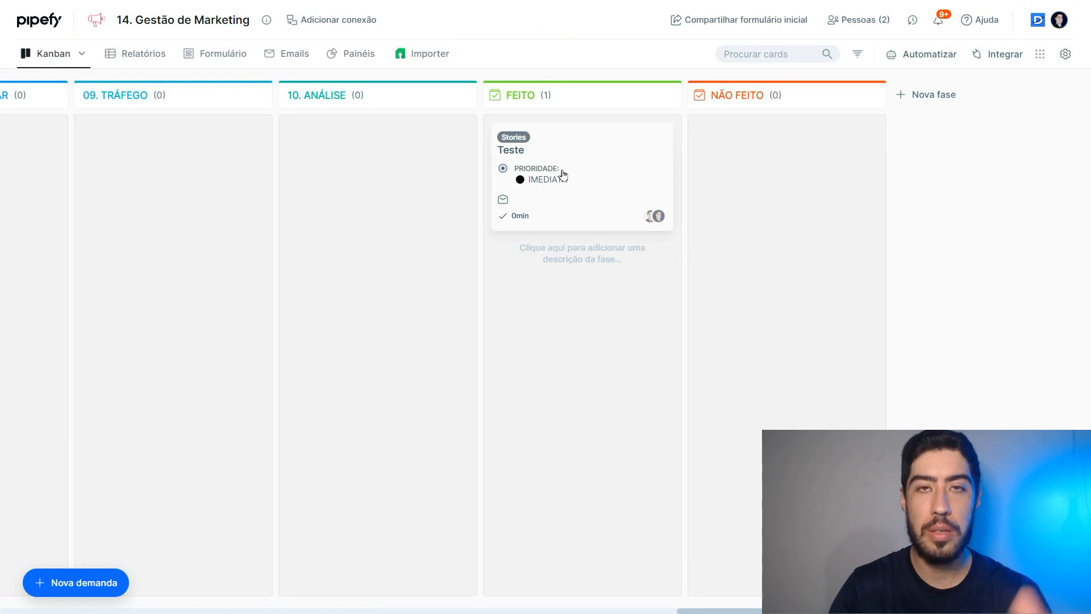
scroll(191, 242, "down", 9)
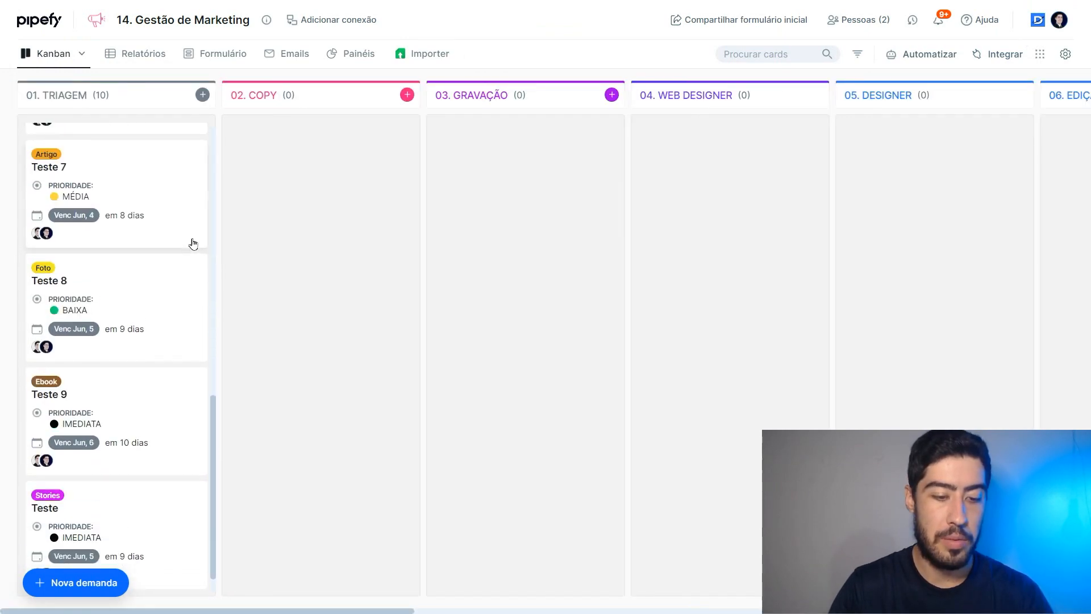
Move the Teste 2 card from 01. TRIAGEM to 07. REVISÃO and open it in that phase
scroll(194, 243, "down", 1)
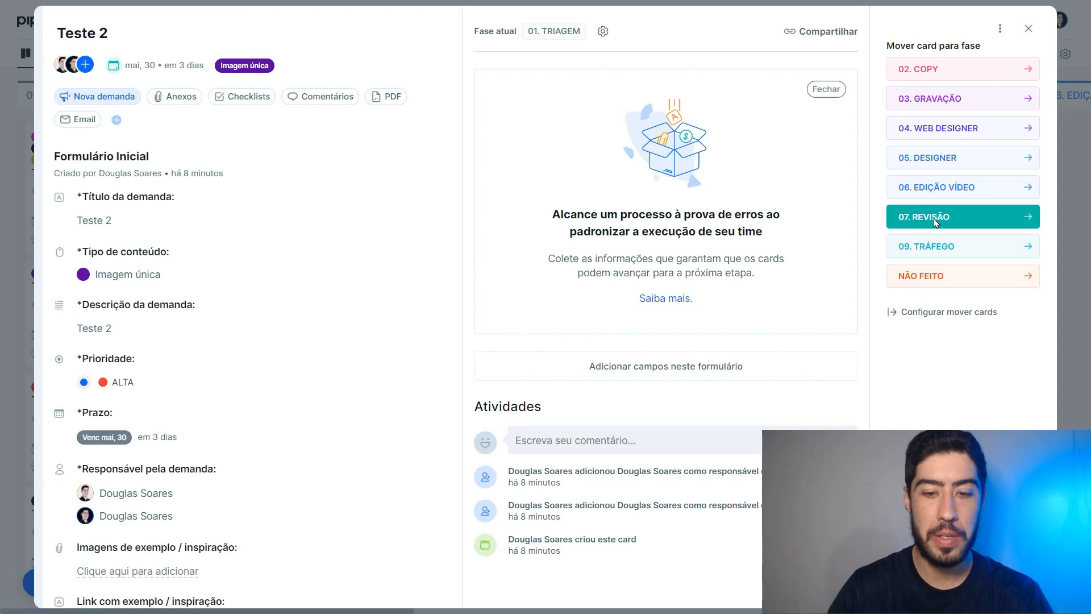
left_click(934, 222)
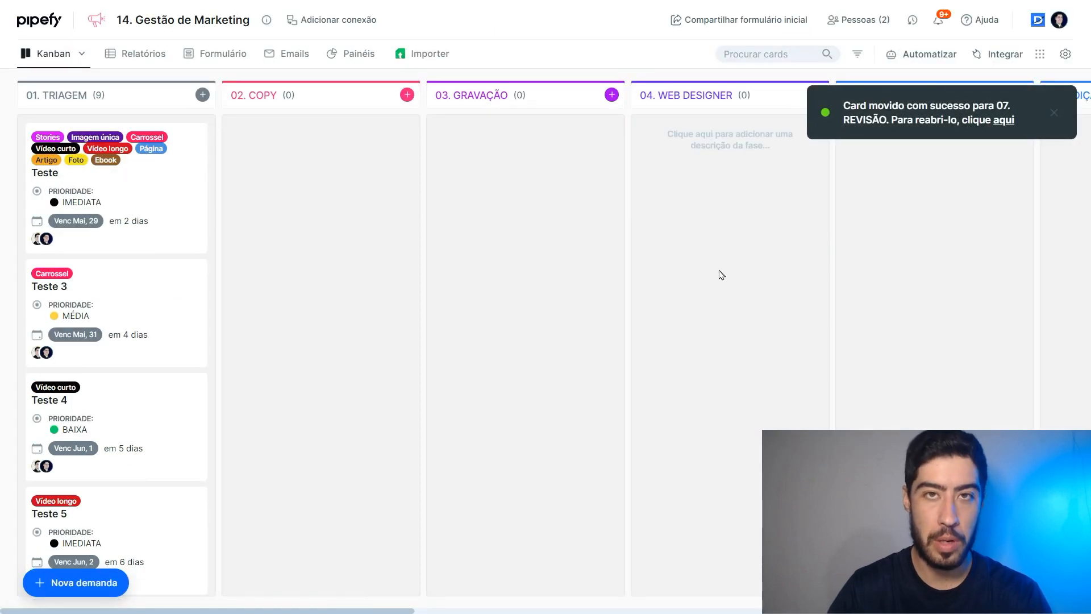
scroll(721, 275, "right", 10)
left_click(501, 180)
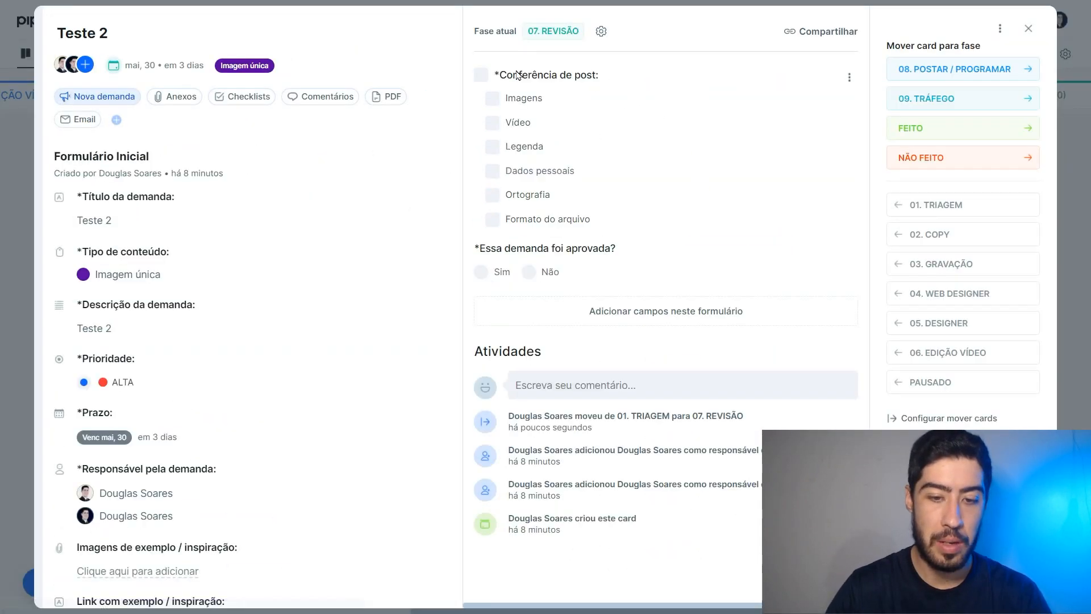
Tick the whole Conferência de post checklist, mark Teste 2 as not approved with adjustment guidance "asdasdfasfasfasfasf", and return it to 05. DESIGNER
left_click(480, 75)
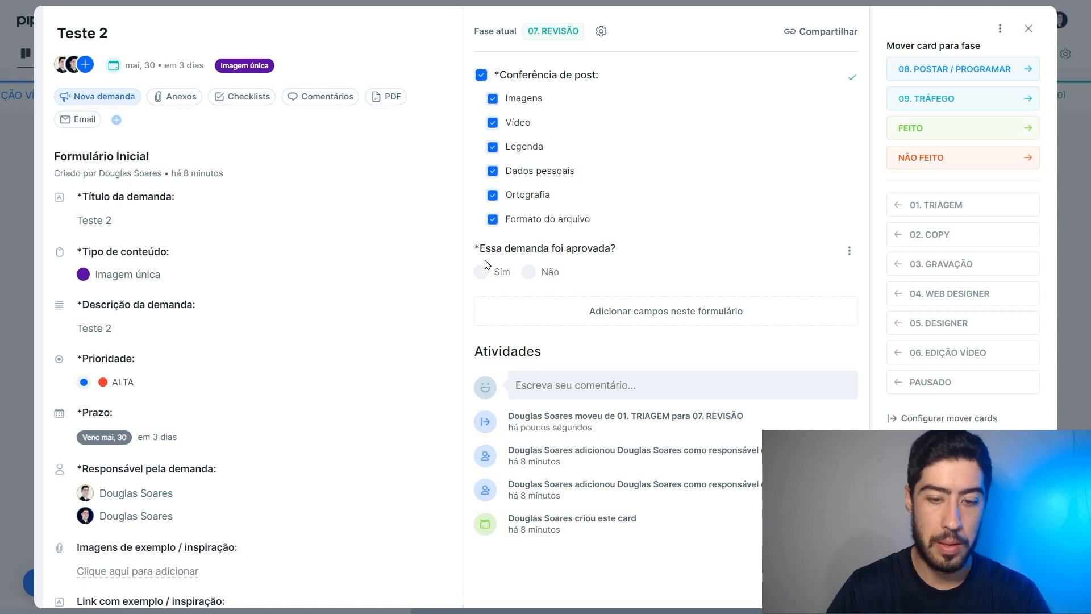
left_click(528, 271)
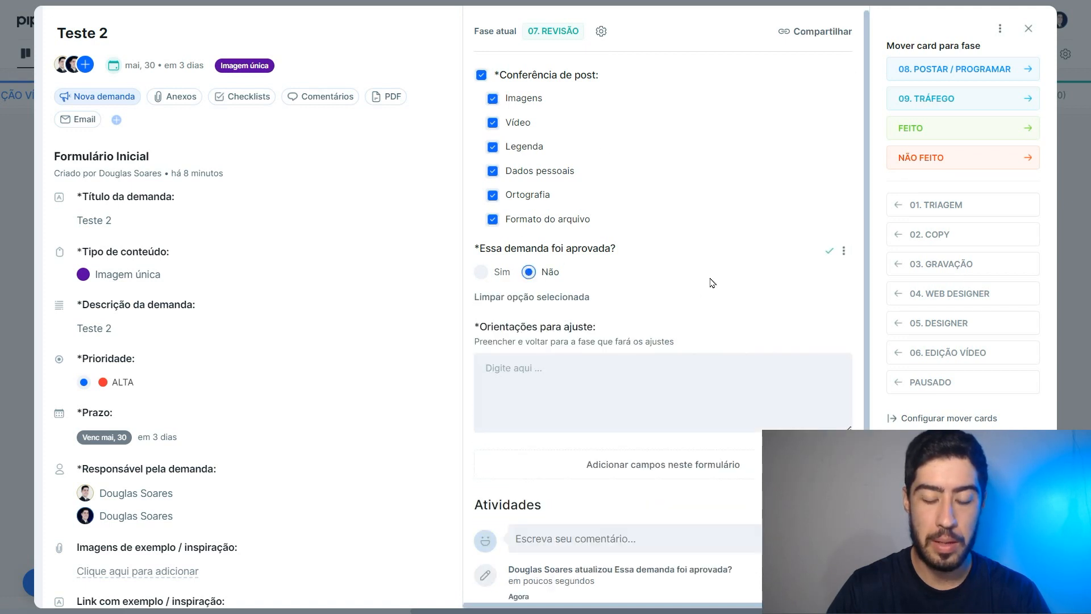
left_click(515, 360)
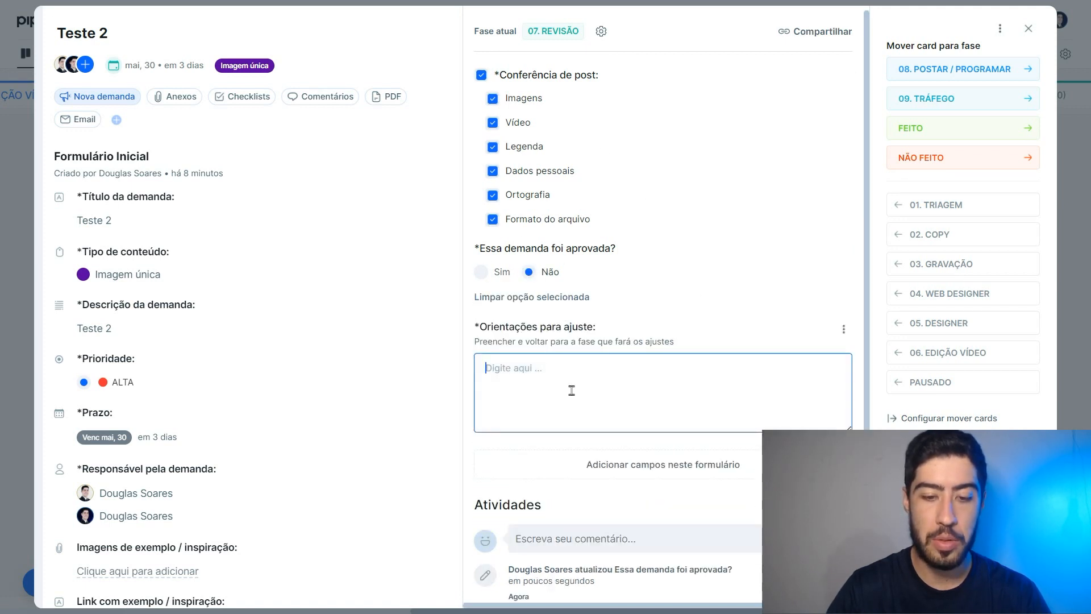
type("asdasdfasfasfasfasf")
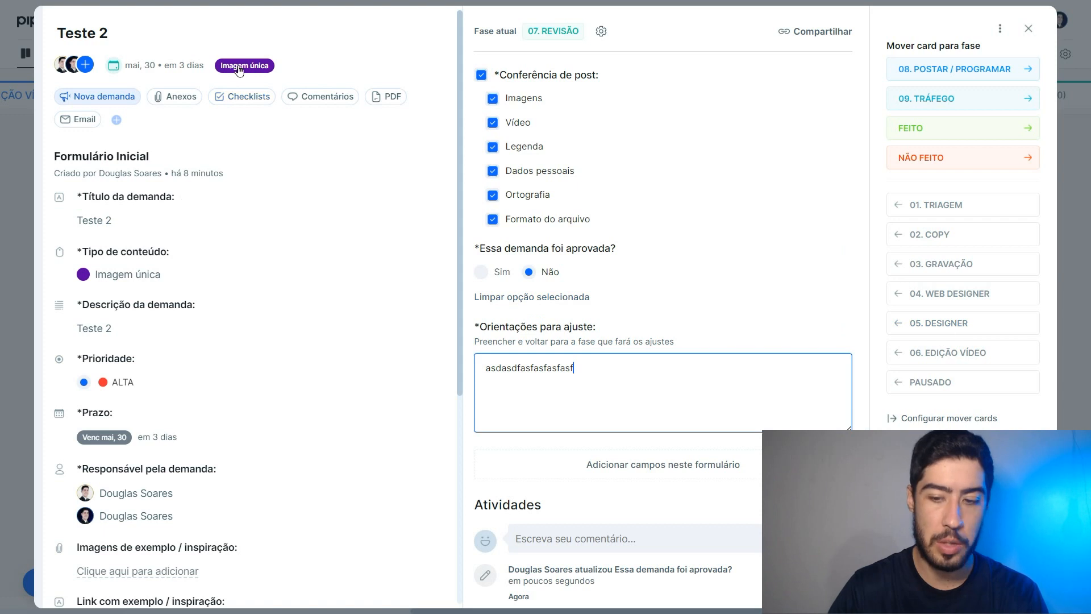
left_click(946, 326)
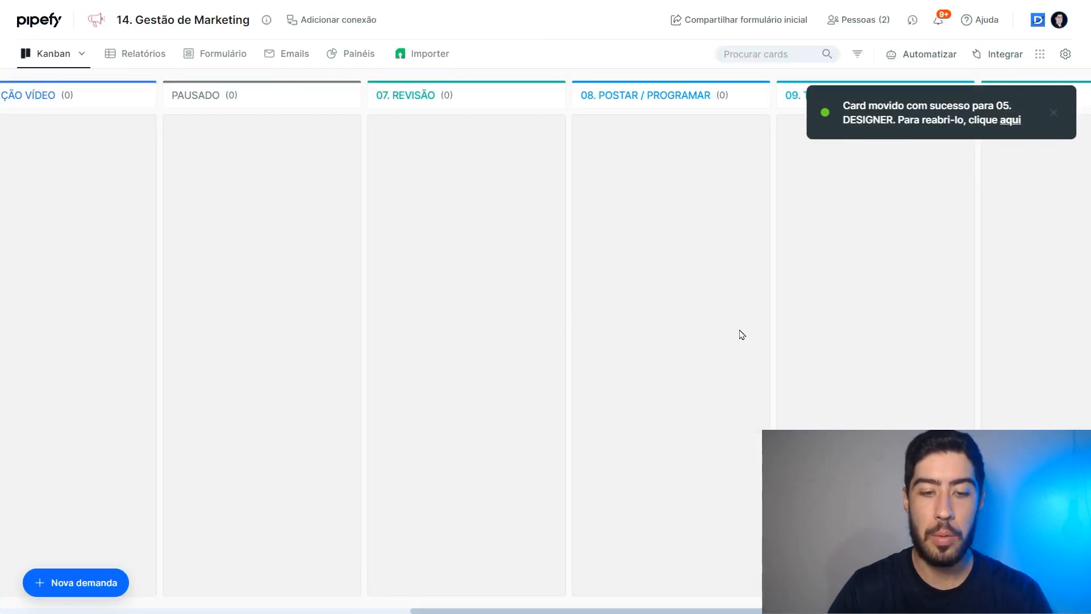
scroll(373, 287, "left", 5)
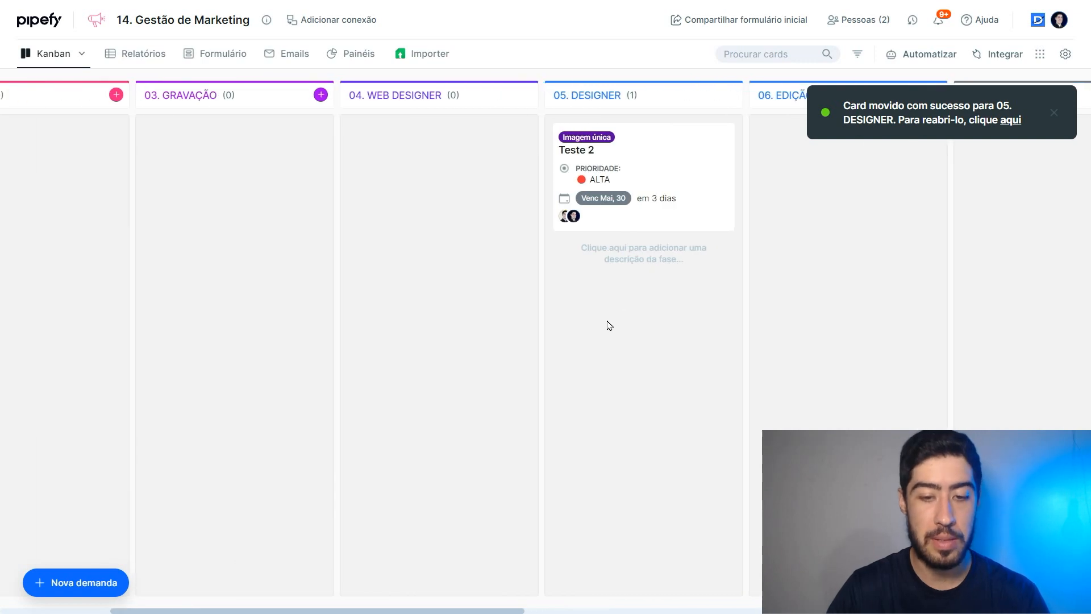
Move the Teste 3 card from 01. TRIAGEM to 02. COPY and the Teste 4 card to 03. GRAVAÇÃO
scroll(608, 324, "left", 5)
left_click_drag(102, 284, 307, 168)
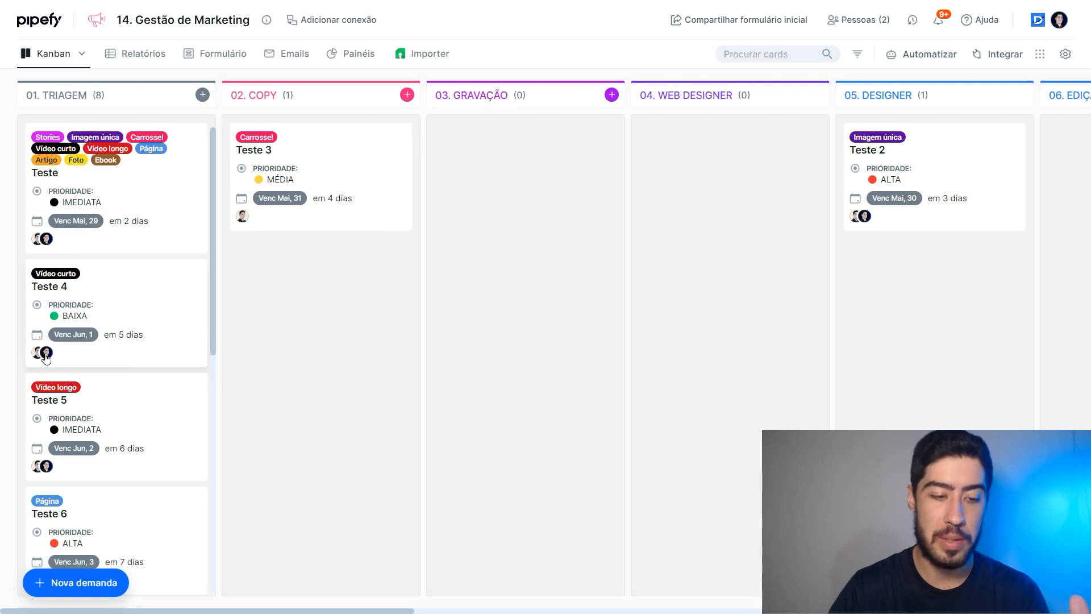
left_click_drag(120, 304, 511, 170)
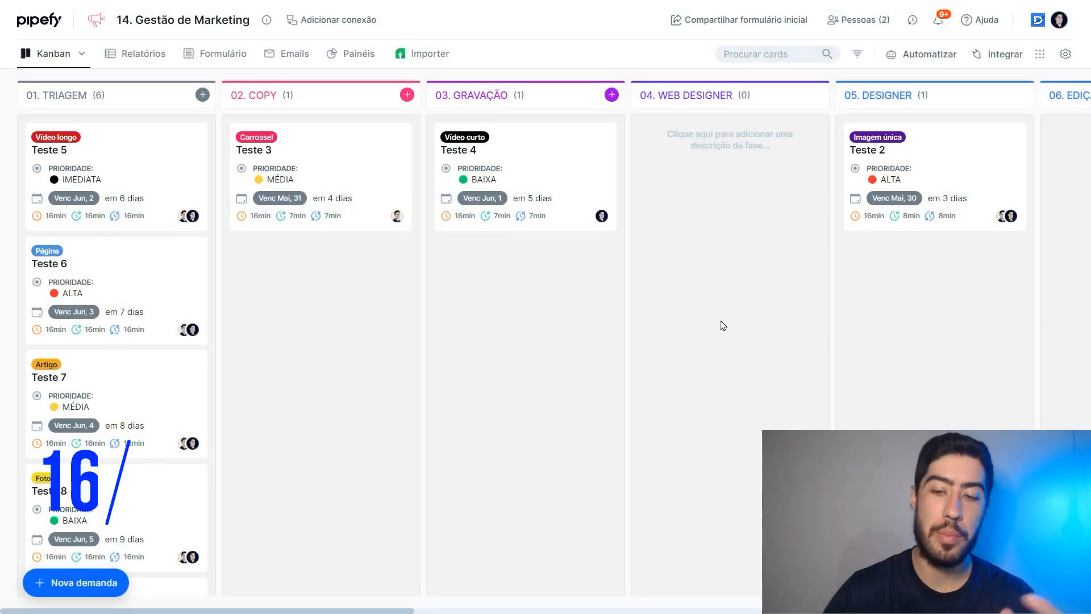
Activate the Calendar app for the marketing pipe and return to the board
left_click(1039, 54)
left_click(964, 150)
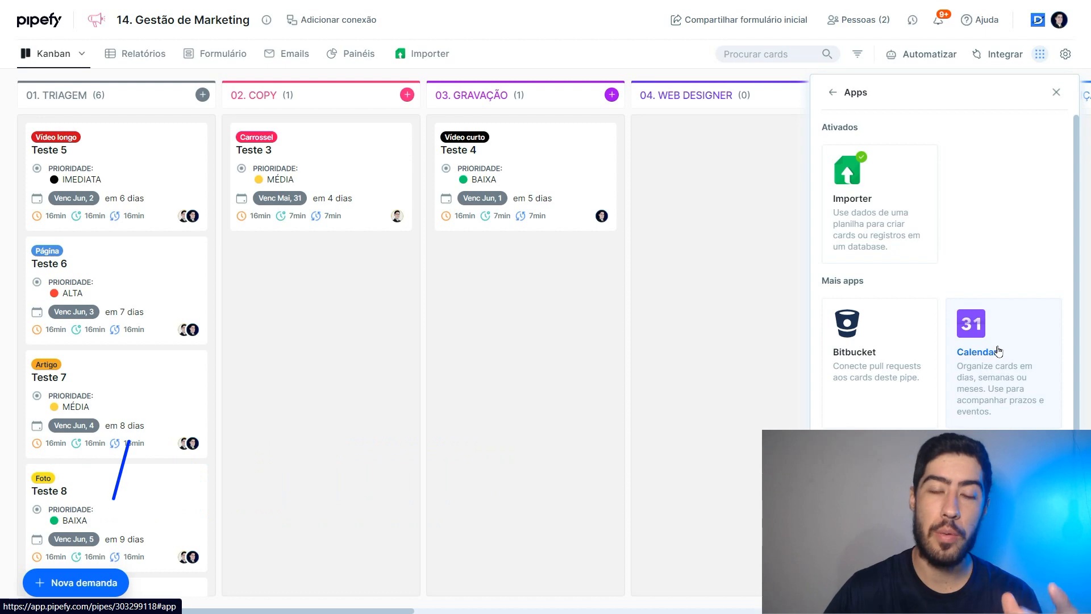
left_click(989, 356)
left_click(773, 146)
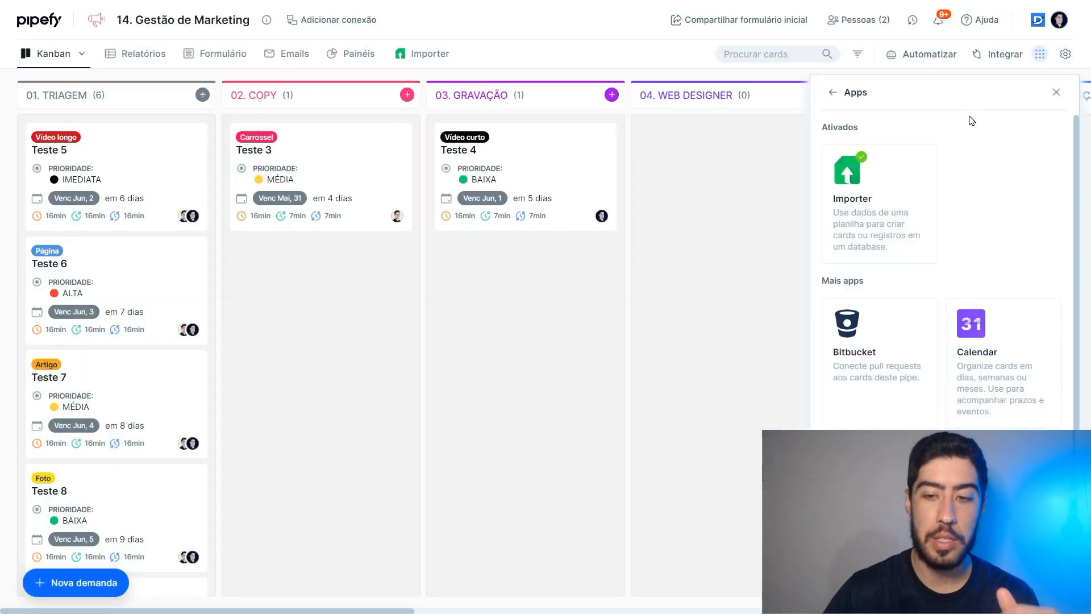
left_click(1057, 94)
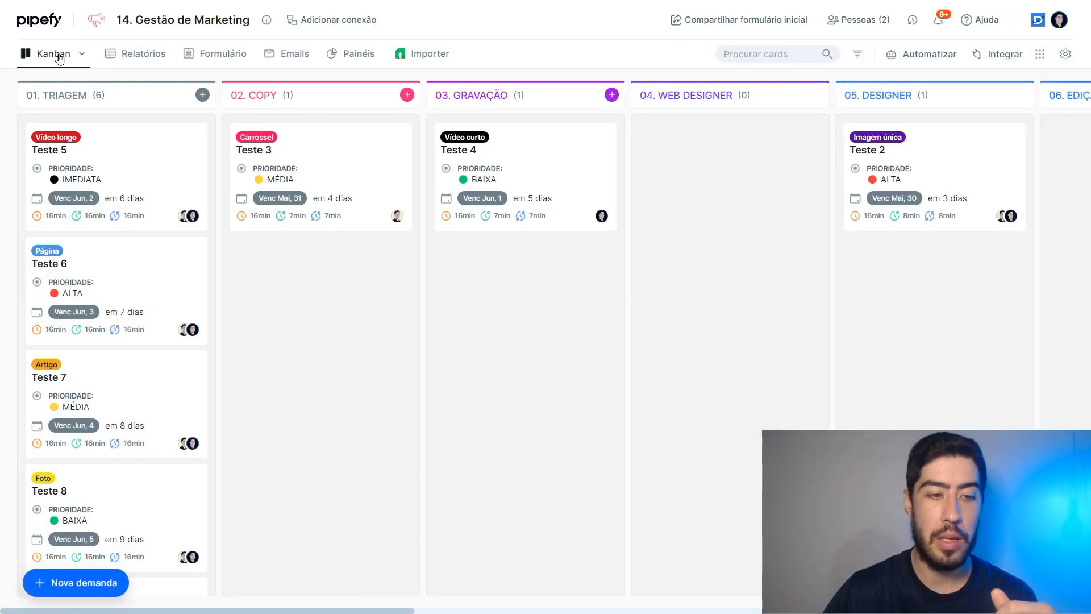
Show the demands in list view and sort them by Data de vencimento in ascending order
left_click(83, 55)
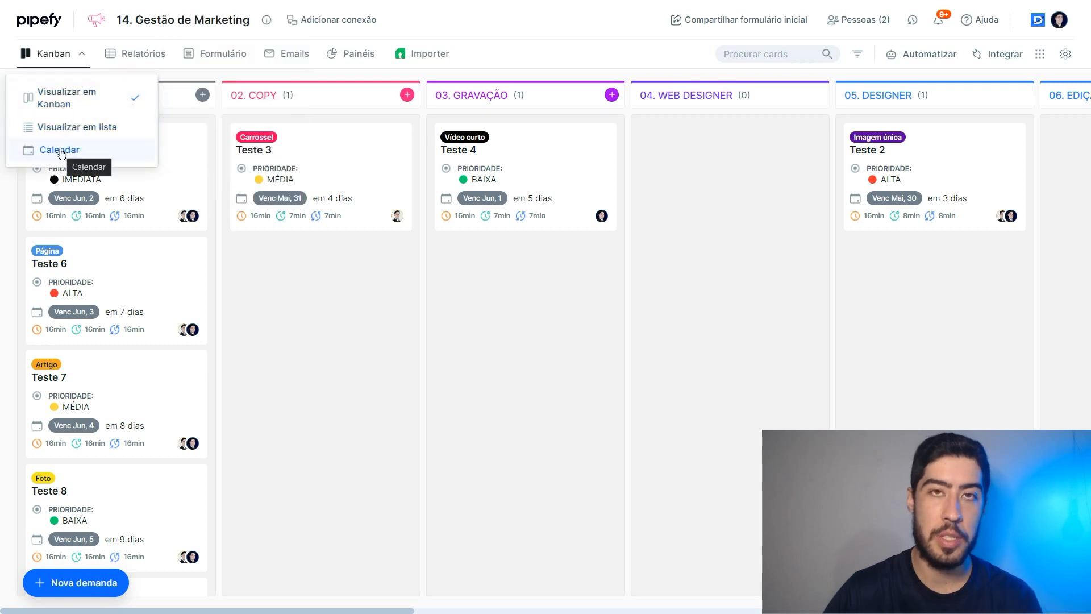
left_click(80, 128)
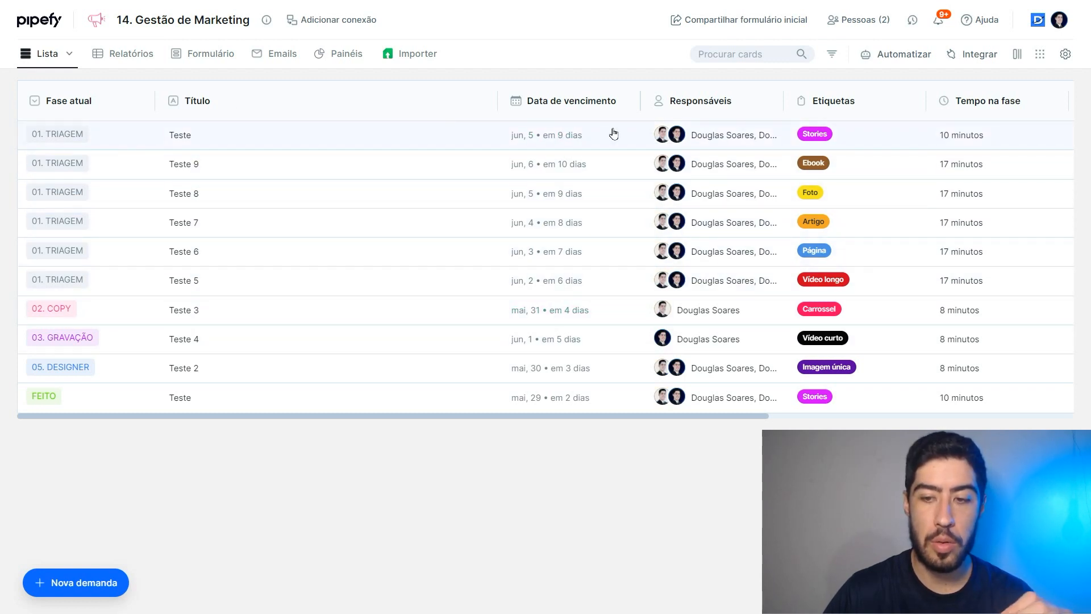
left_click_drag(608, 417, 465, 375)
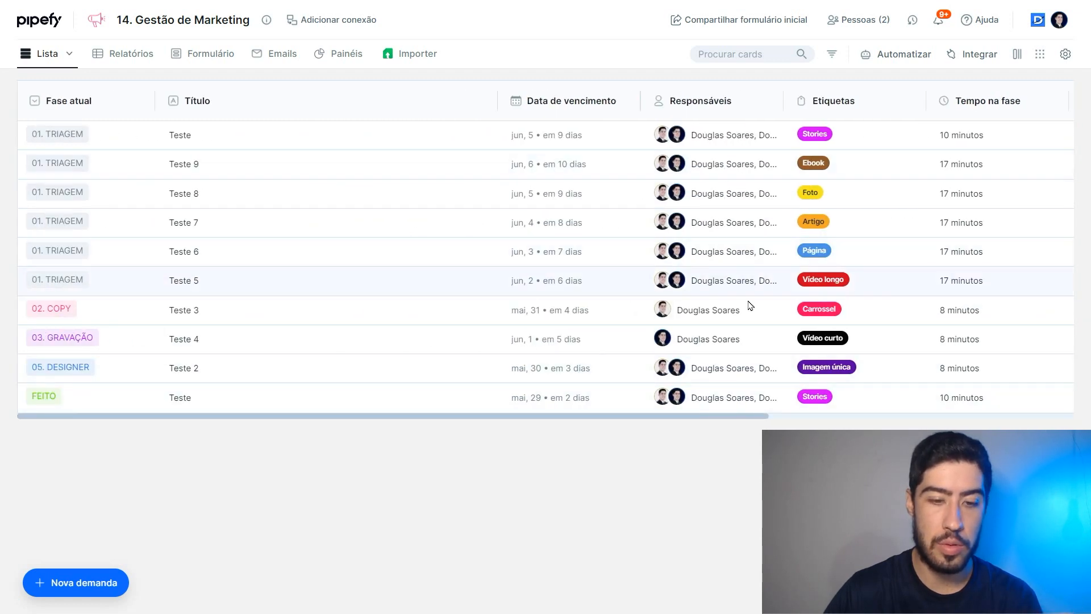
left_click(566, 103)
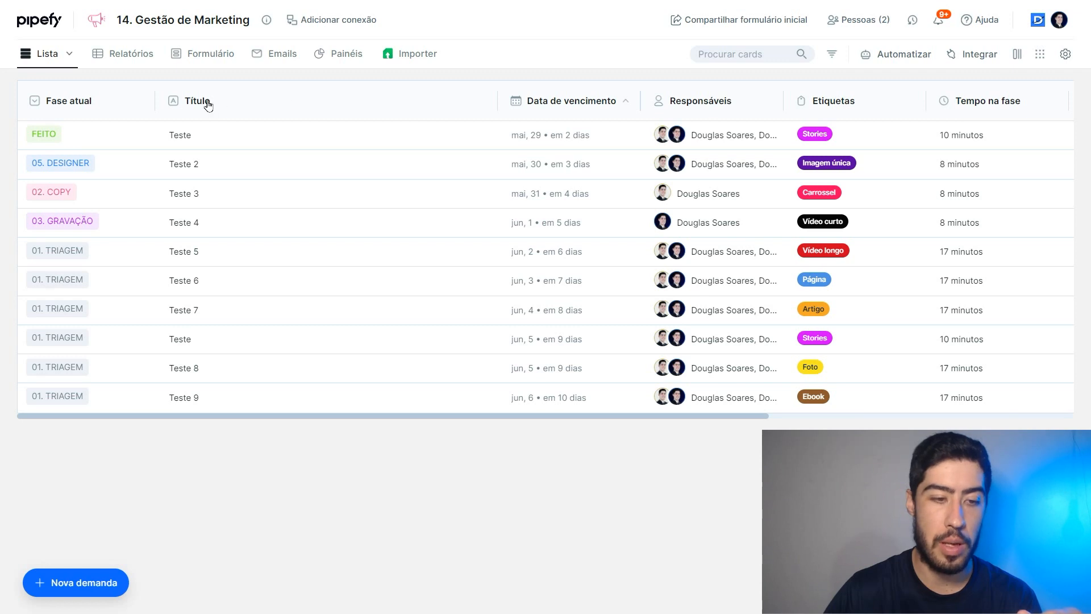
Switch the pipe to the Calendar view and review the demands by month, week, day and agenda
left_click(67, 54)
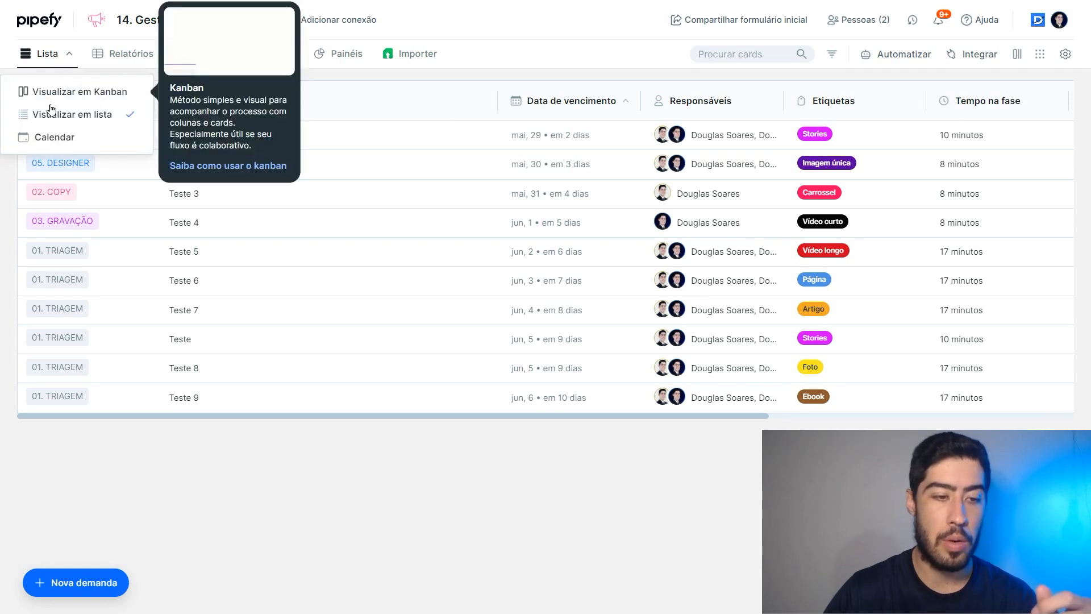
left_click(44, 142)
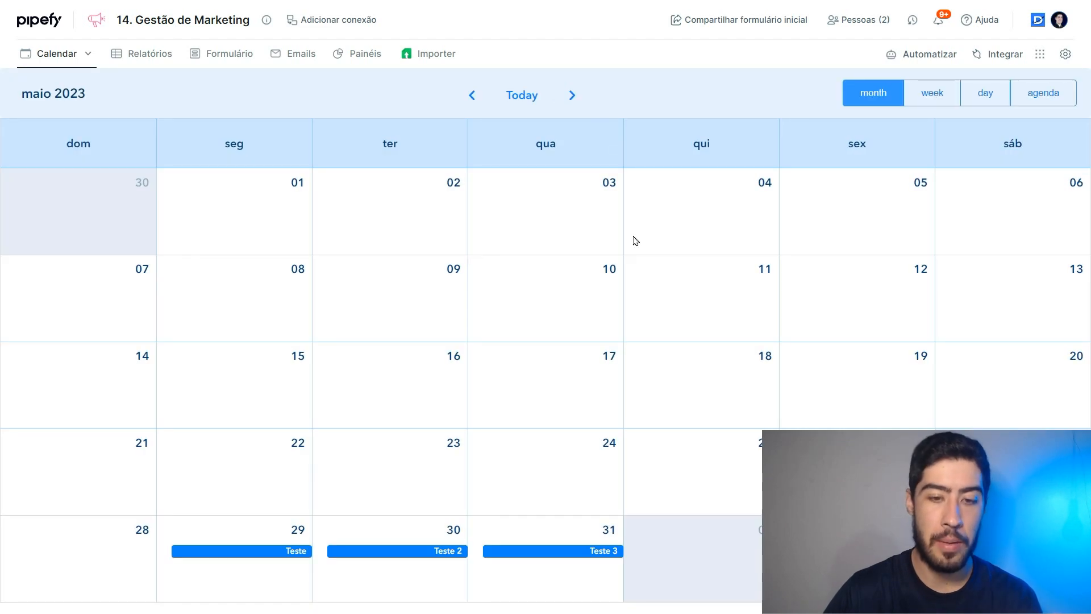
left_click(571, 96)
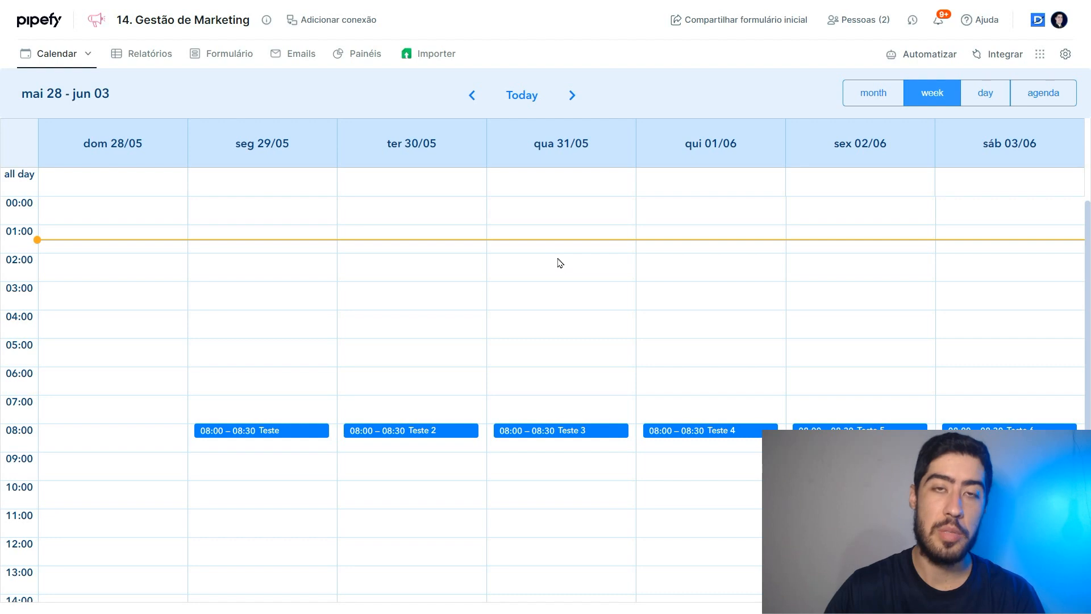
left_click(572, 95)
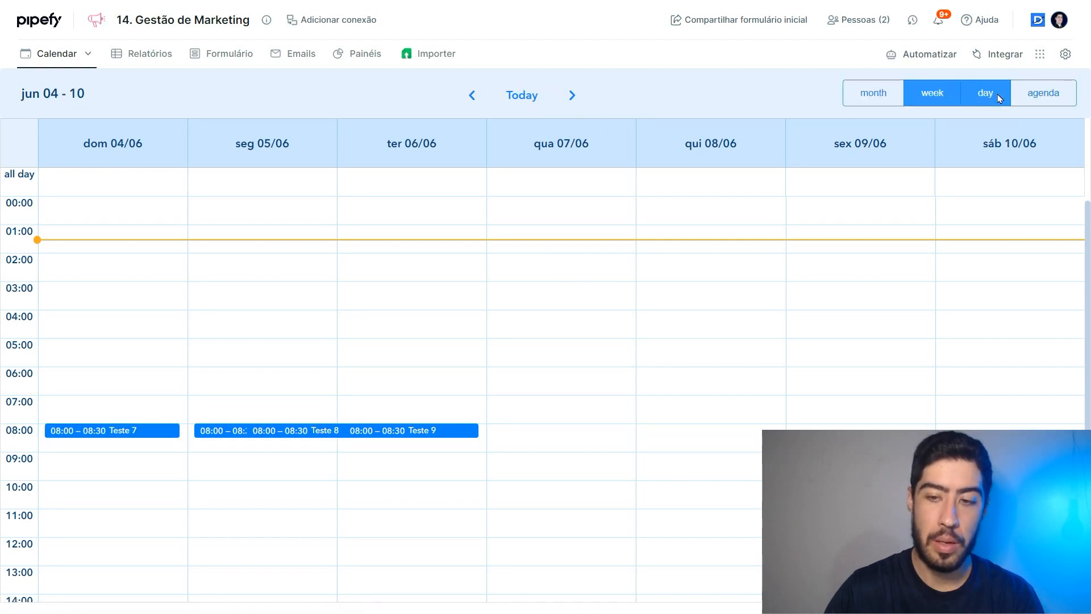
left_click(985, 93)
left_click(476, 101)
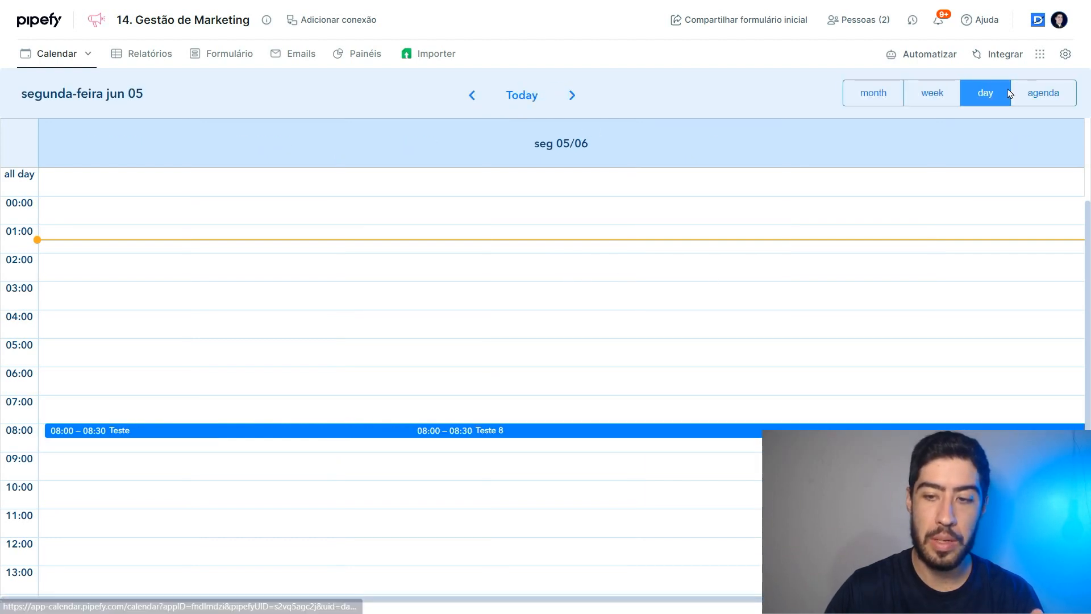
left_click(1040, 94)
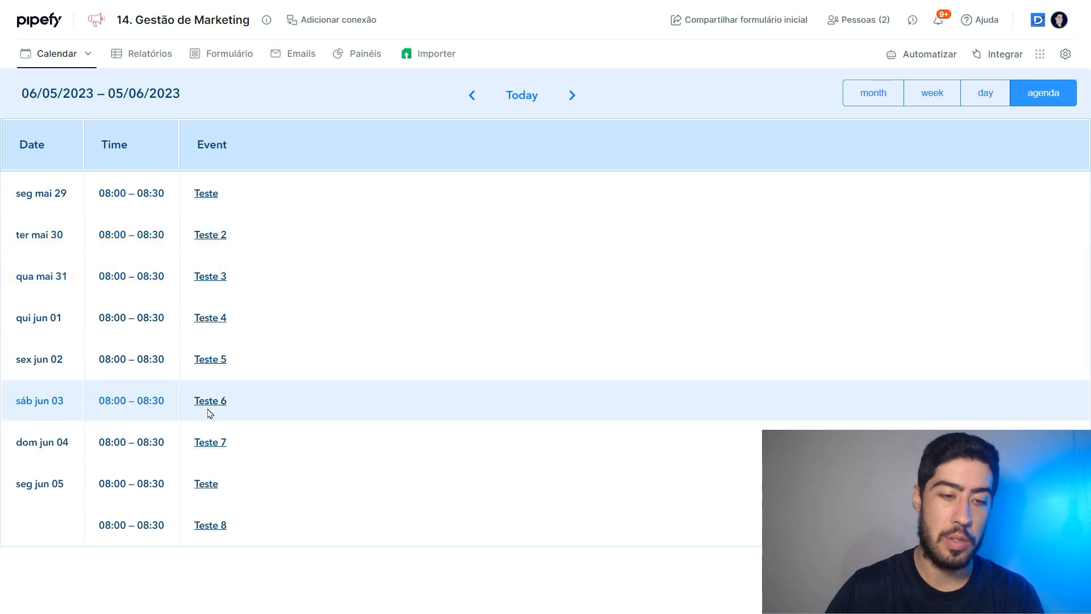